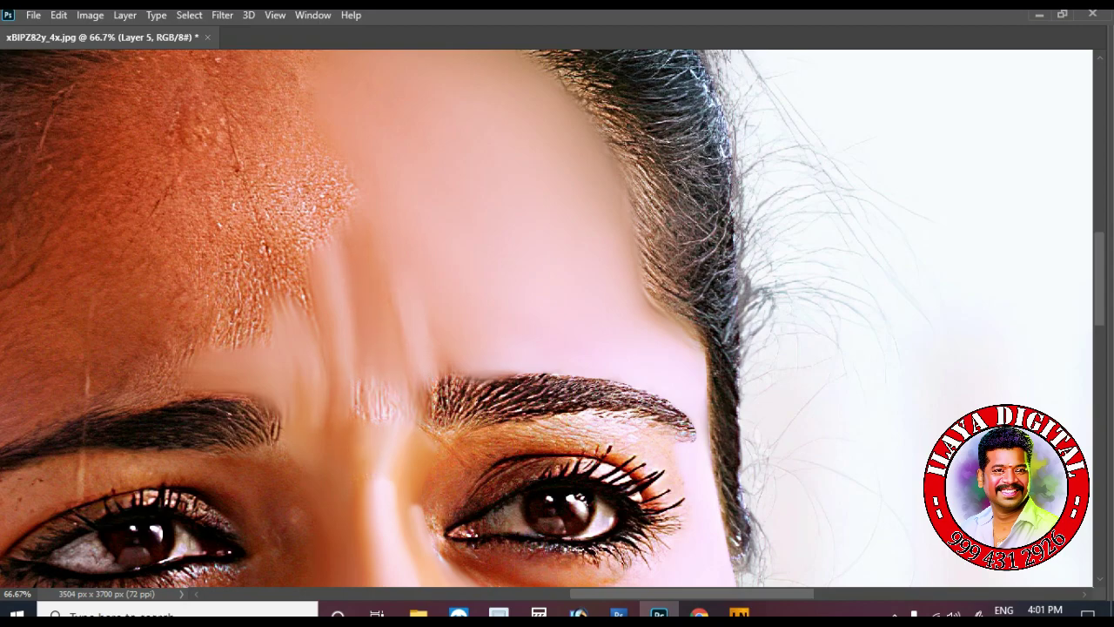
Smooth the skin between the eyebrows and across the textured, darker half of the forehead up to the hairline.
{"action": "left_click_drag", "start_coordinate": [426, 393], "coordinate": [382, 392]}
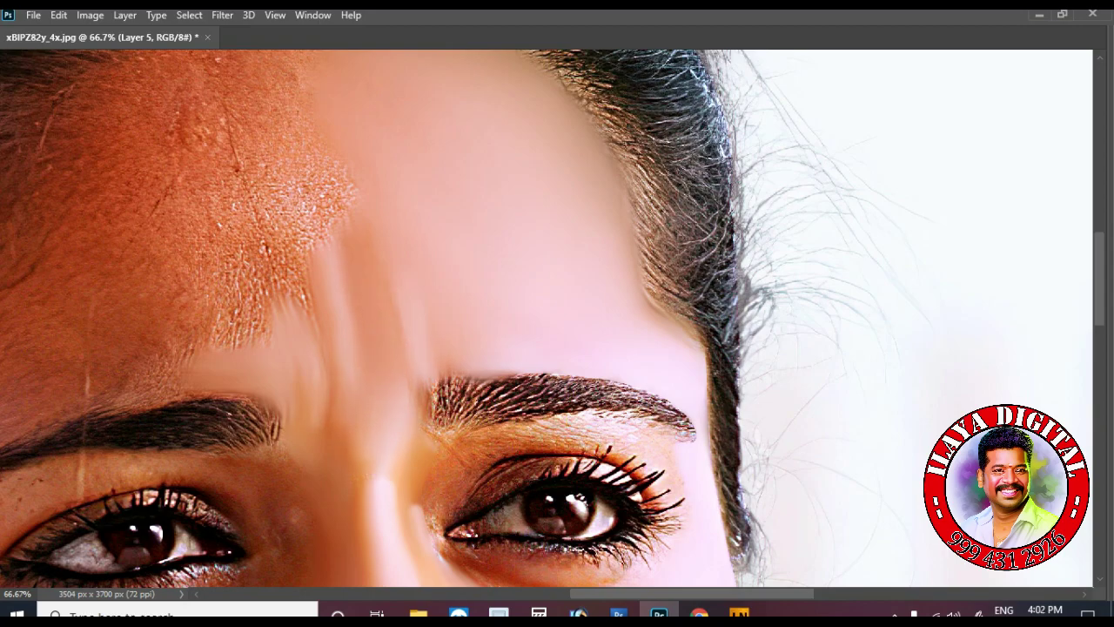
{"action": "scroll", "coordinate": [435, 313], "scroll_direction": "up", "scroll_amount": 3}
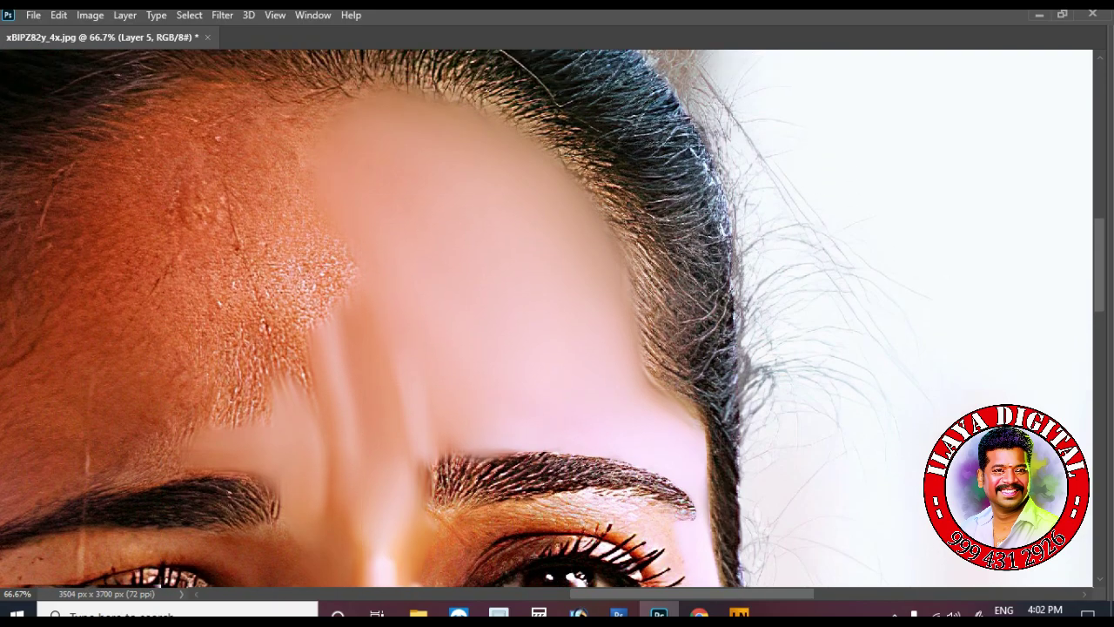
{"action": "left_click_drag", "start_coordinate": [200, 227], "coordinate": [209, 113]}
{"action": "left_click_drag", "start_coordinate": [296, 161], "coordinate": [348, 83]}
{"action": "mouse_move", "coordinate": [209, 200]}
{"action": "left_mouse_down"}
{"action": "mouse_move", "coordinate": [375, 122]}
{"action": "mouse_move", "coordinate": [479, 95]}
{"action": "mouse_move", "coordinate": [496, 217]}
{"action": "left_mouse_up"}
{"action": "left_click_drag", "start_coordinate": [226, 330], "coordinate": [53, 296]}
{"action": "left_click_drag", "start_coordinate": [217, 418], "coordinate": [279, 261]}
{"action": "left_click_drag", "start_coordinate": [279, 418], "coordinate": [305, 357]}
{"action": "left_click_drag", "start_coordinate": [235, 252], "coordinate": [348, 261]}
Smooth the temple beside the hair and the skin above the darker-side eyebrow, undoing the last stroke.
{"action": "scroll", "coordinate": [435, 313], "scroll_direction": "down", "scroll_amount": 3}
{"action": "scroll", "coordinate": [546, 319], "scroll_direction": "left", "scroll_amount": 5}
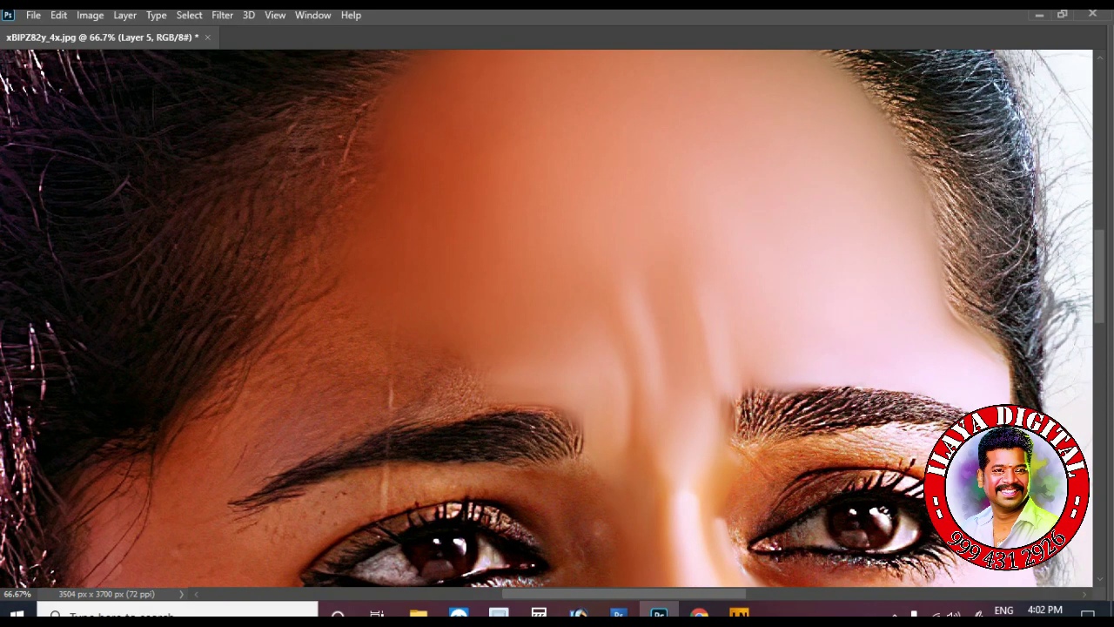
{"action": "scroll", "coordinate": [330, 131], "scroll_direction": "up", "scroll_amount": 3}
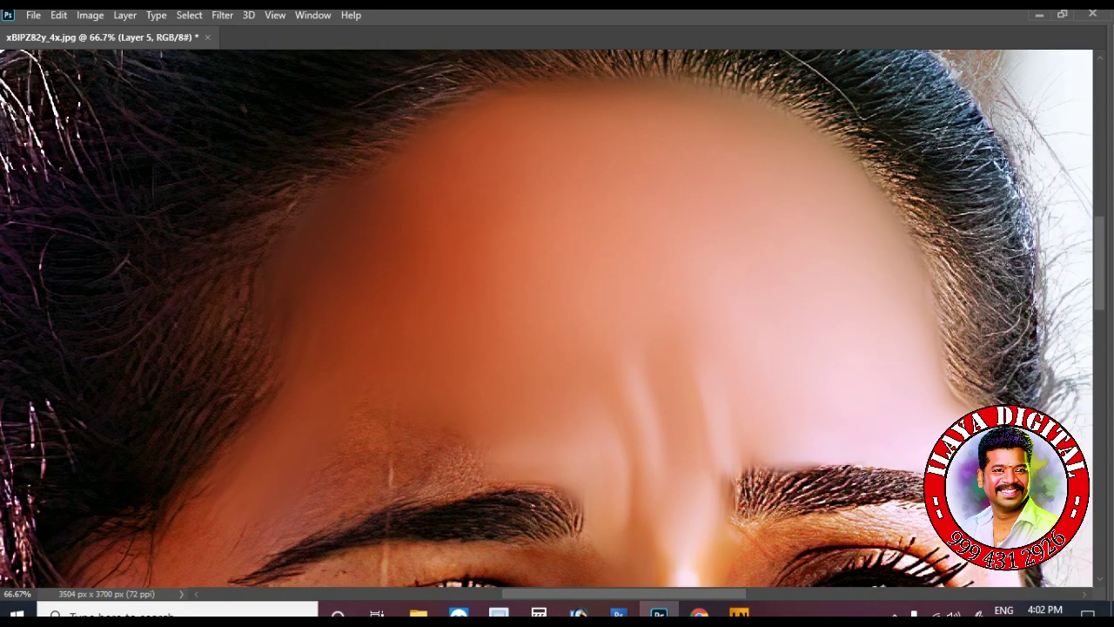
{"action": "scroll", "coordinate": [546, 319], "scroll_direction": "down", "scroll_amount": 3}
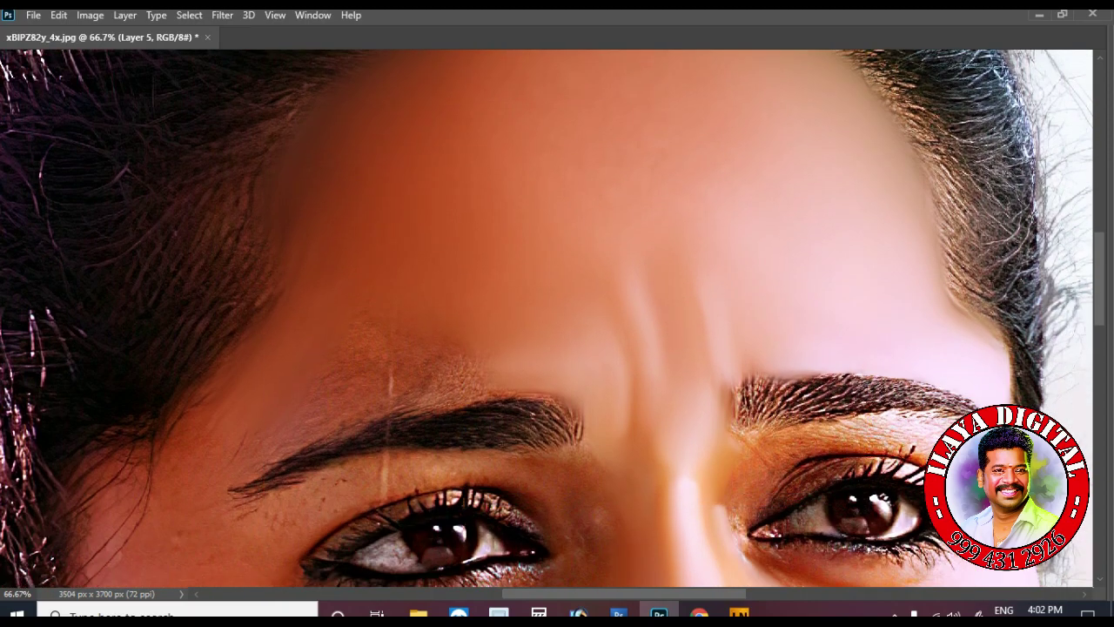
{"action": "left_click_drag", "start_coordinate": [474, 364], "coordinate": [451, 383]}
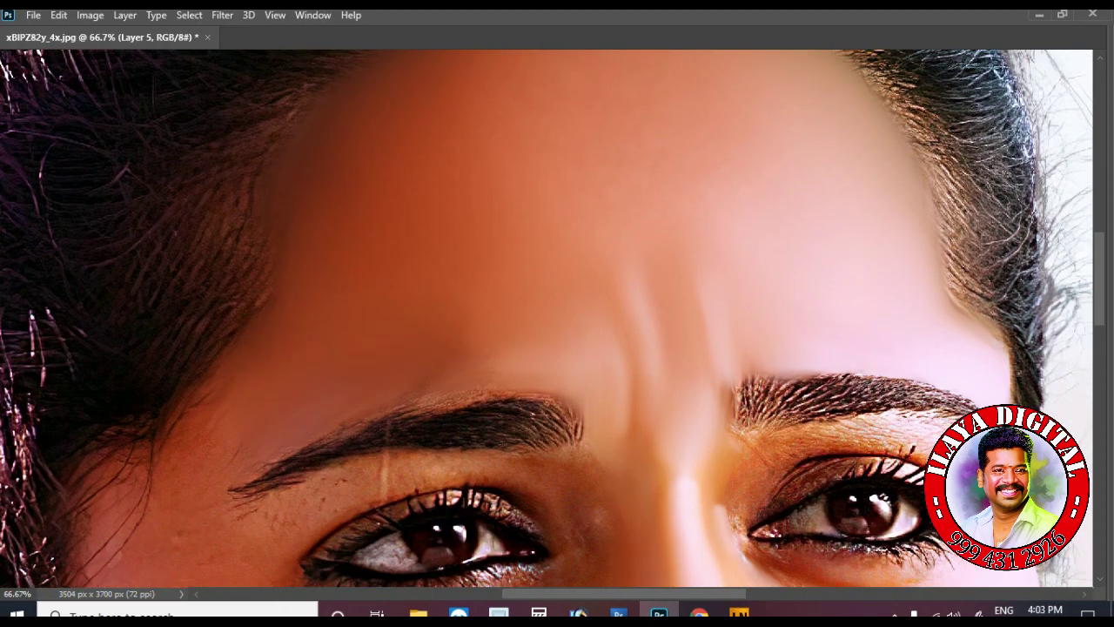
{"action": "key", "text": "ctrl+z"}
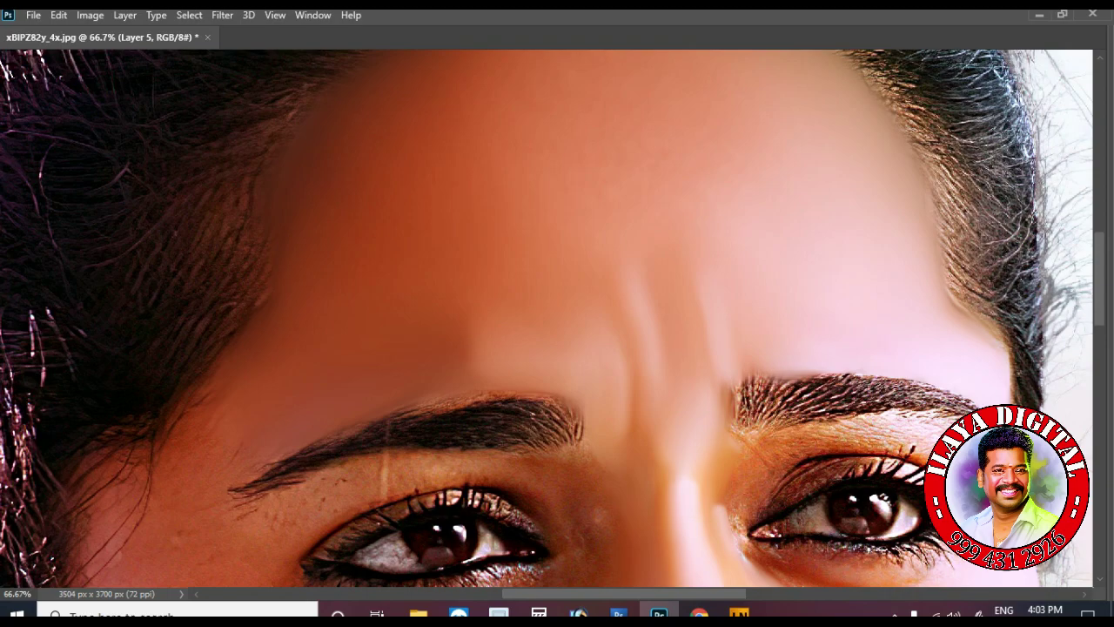
Smooth the outer cheek in front of the ear, blending away the stray hairs down to the earlobe.
{"action": "scroll", "coordinate": [547, 318], "scroll_direction": "down", "scroll_amount": 3}
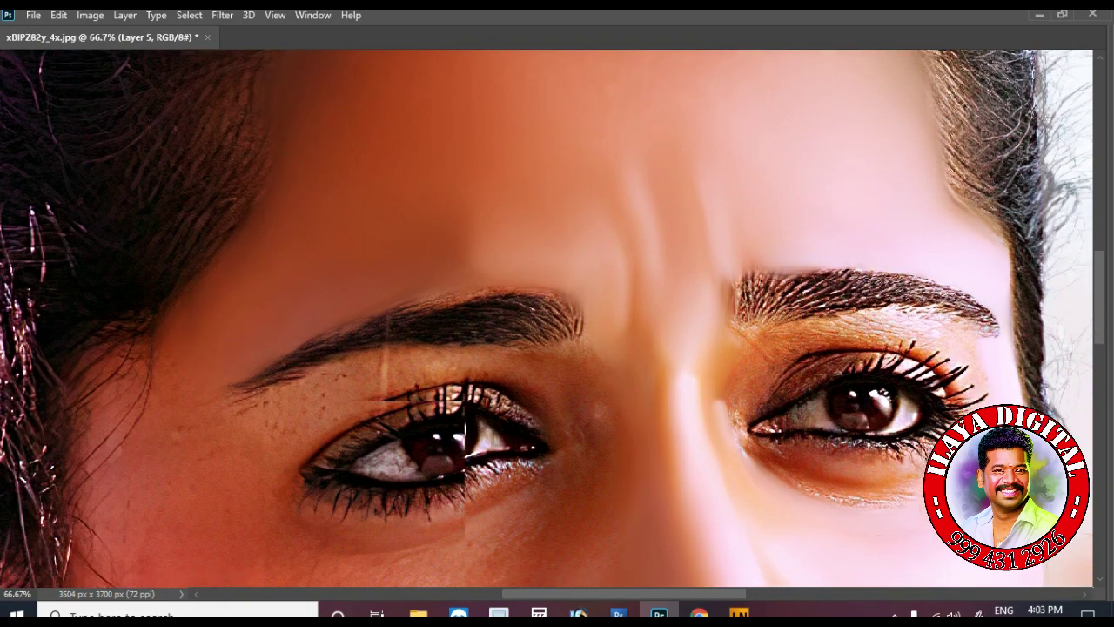
{"action": "scroll", "coordinate": [547, 319], "scroll_direction": "down", "scroll_amount": 5}
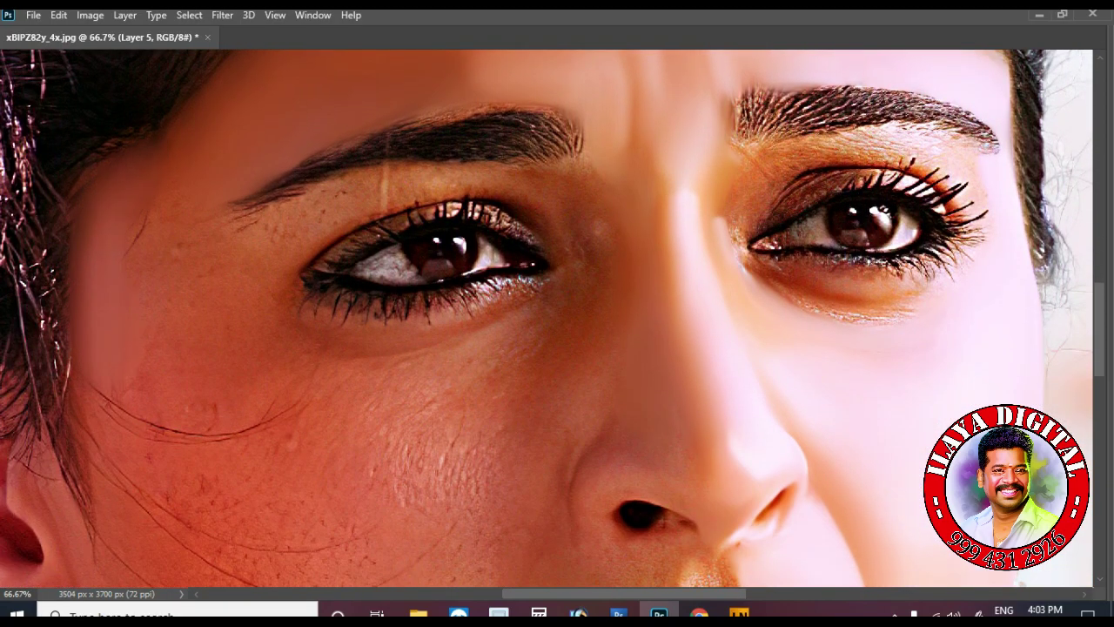
{"action": "scroll", "coordinate": [547, 318], "scroll_direction": "down", "scroll_amount": 5}
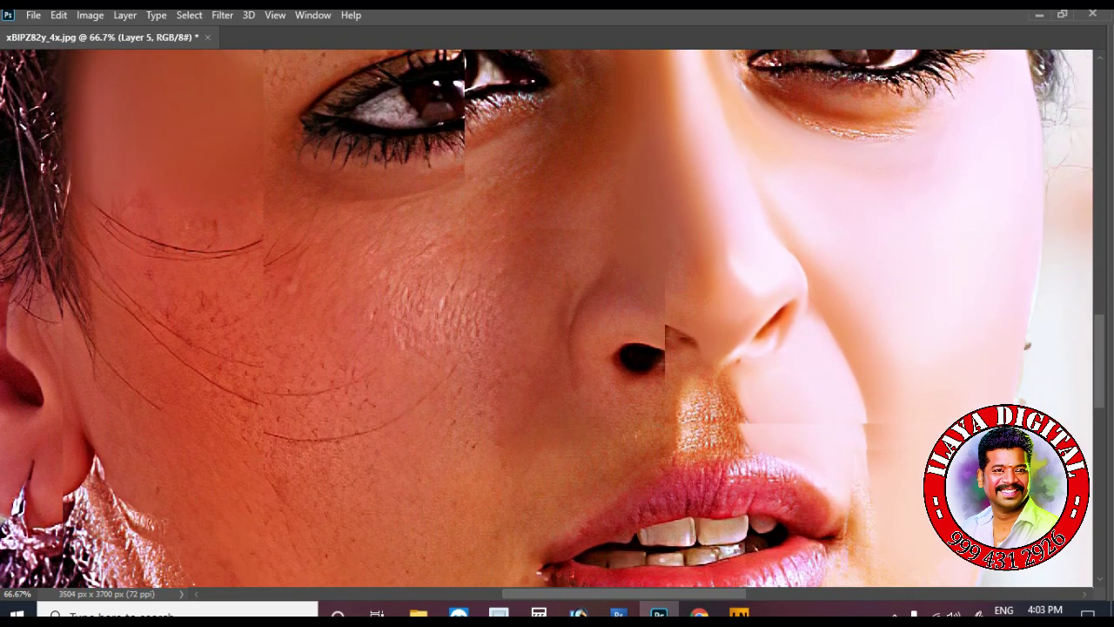
{"action": "left_click_drag", "start_coordinate": [92, 207], "coordinate": [129, 229]}
{"action": "scroll", "coordinate": [546, 319], "scroll_direction": "down", "scroll_amount": 6}
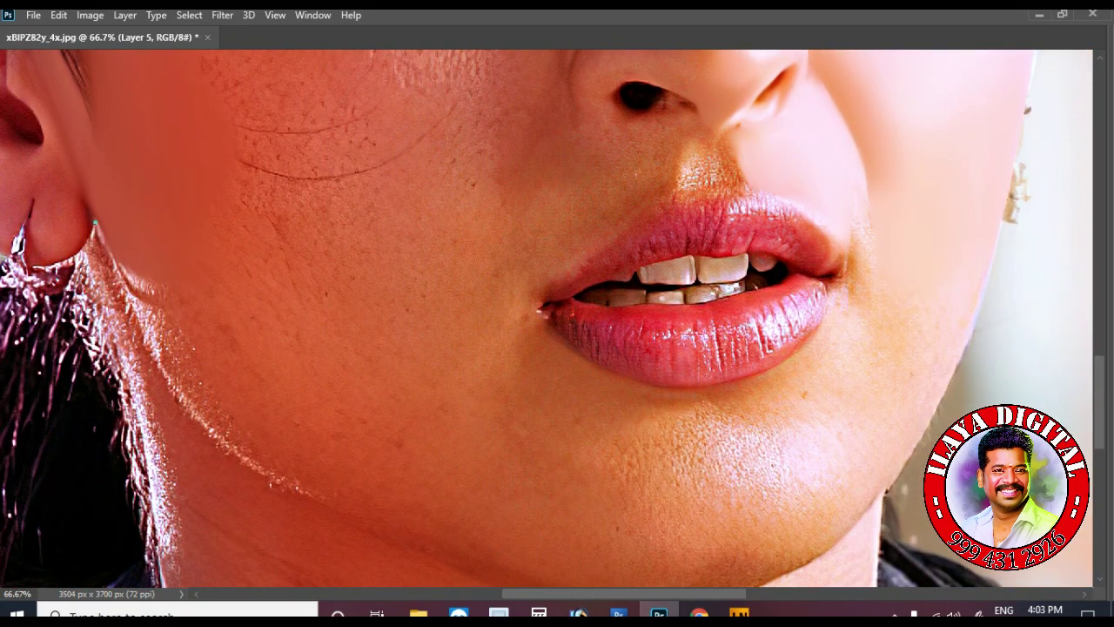
Trace a path around the bright jawline highlight below the earlobe and convert it to a selection.
{"action": "left_click_drag", "start_coordinate": [327, 505], "coordinate": [518, 564]}
{"action": "left_click", "coordinate": [326, 506], "text": "alt"}
{"action": "key", "text": "ctrl+Return"}
{"action": "key", "text": "ctrl+plus"}
{"action": "key", "text": "ctrl+plus"}
{"action": "key", "text": "ctrl+plus"}
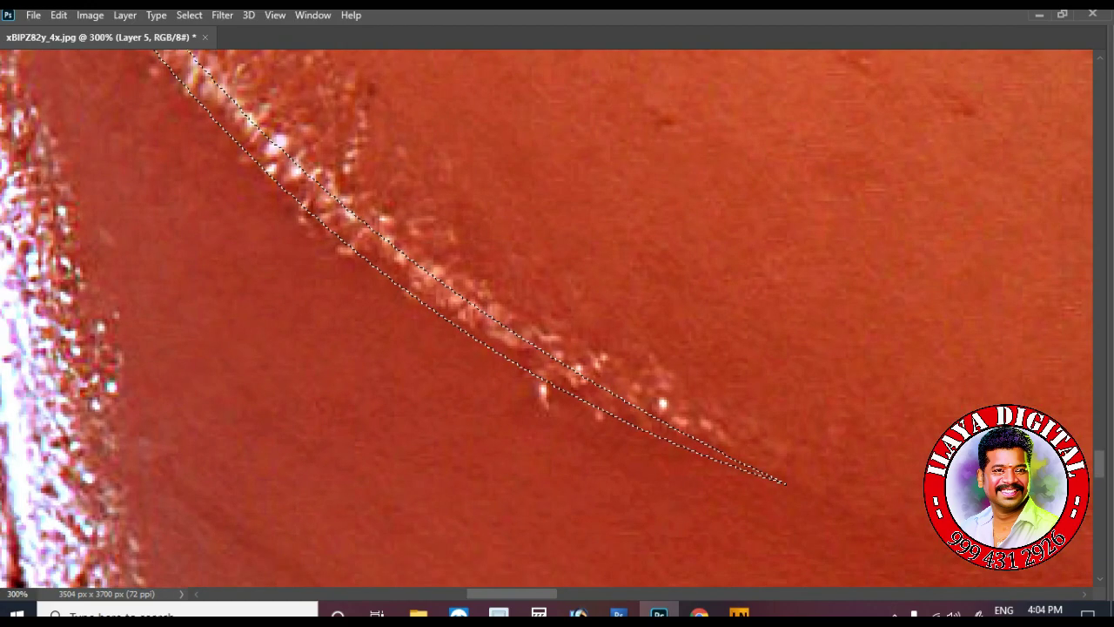
Smooth the grainy highlight inside the jawline selection from the earlobe down to its pointed tip.
{"action": "left_click_drag", "start_coordinate": [261, 150], "coordinate": [531, 348]}
{"action": "key", "text": "ctrl+minus"}
{"action": "key", "text": "ctrl+minus"}
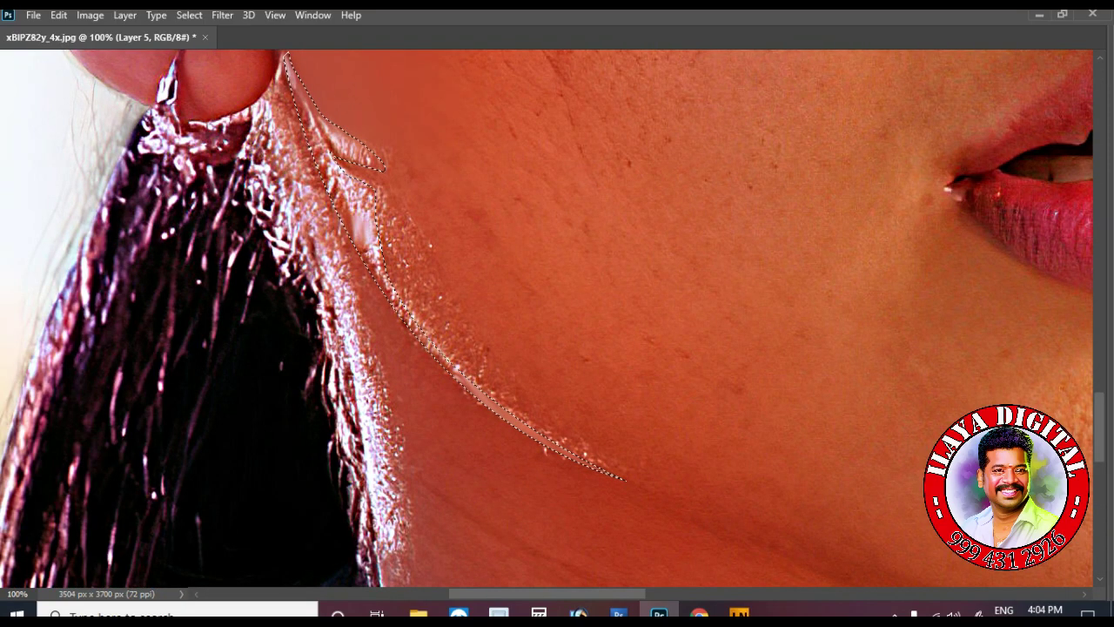
{"action": "mouse_move", "coordinate": [291, 62]}
{"action": "left_mouse_down"}
{"action": "mouse_move", "coordinate": [366, 226]}
{"action": "mouse_move", "coordinate": [331, 131]}
{"action": "left_mouse_up"}
{"action": "left_click_drag", "start_coordinate": [365, 204], "coordinate": [390, 305]}
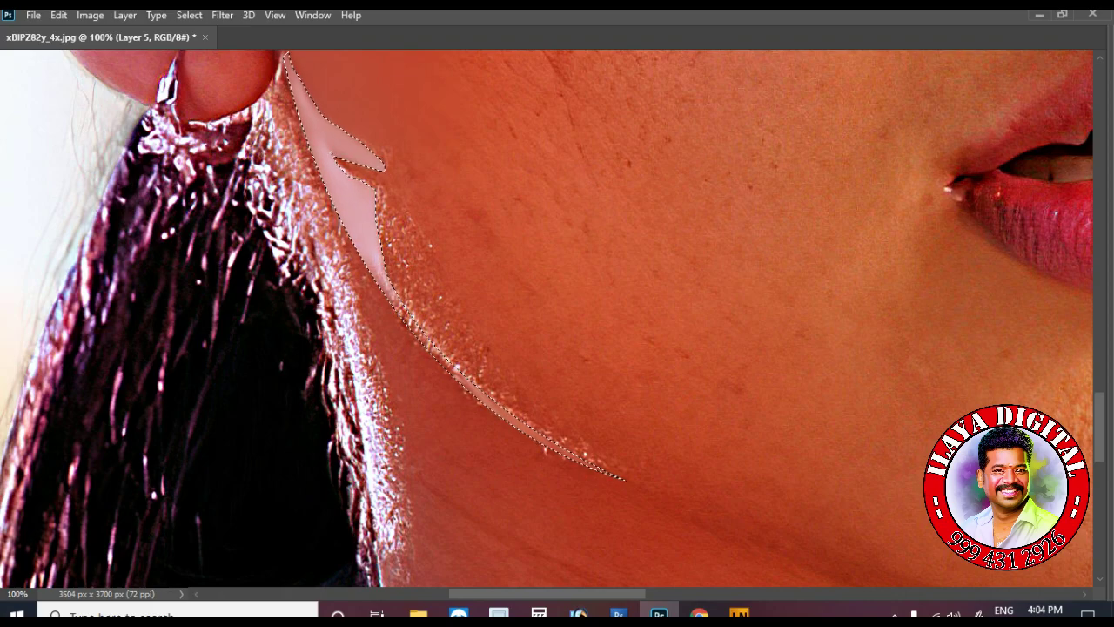
{"action": "mouse_move", "coordinate": [417, 339]}
{"action": "left_mouse_down"}
{"action": "mouse_move", "coordinate": [622, 477]}
{"action": "mouse_move", "coordinate": [469, 387]}
{"action": "left_mouse_up"}
{"action": "left_click_drag", "start_coordinate": [417, 340], "coordinate": [623, 477]}
Smooth the skin bordering the jawline highlight and the bright neck edge beside the hanging earring.
{"action": "scroll", "coordinate": [565, 318], "scroll_direction": "up", "scroll_amount": 3}
{"action": "mouse_move", "coordinate": [622, 570]}
{"action": "left_mouse_down"}
{"action": "mouse_move", "coordinate": [387, 348]}
{"action": "mouse_move", "coordinate": [622, 570]}
{"action": "mouse_move", "coordinate": [392, 365]}
{"action": "mouse_move", "coordinate": [344, 344]}
{"action": "mouse_move", "coordinate": [590, 561]}
{"action": "mouse_move", "coordinate": [374, 366]}
{"action": "mouse_move", "coordinate": [583, 552]}
{"action": "mouse_move", "coordinate": [296, 261]}
{"action": "mouse_move", "coordinate": [522, 513]}
{"action": "mouse_move", "coordinate": [622, 570]}
{"action": "mouse_move", "coordinate": [331, 348]}
{"action": "mouse_move", "coordinate": [374, 522]}
{"action": "left_mouse_up"}
{"action": "scroll", "coordinate": [557, 319], "scroll_direction": "down", "scroll_amount": 2}
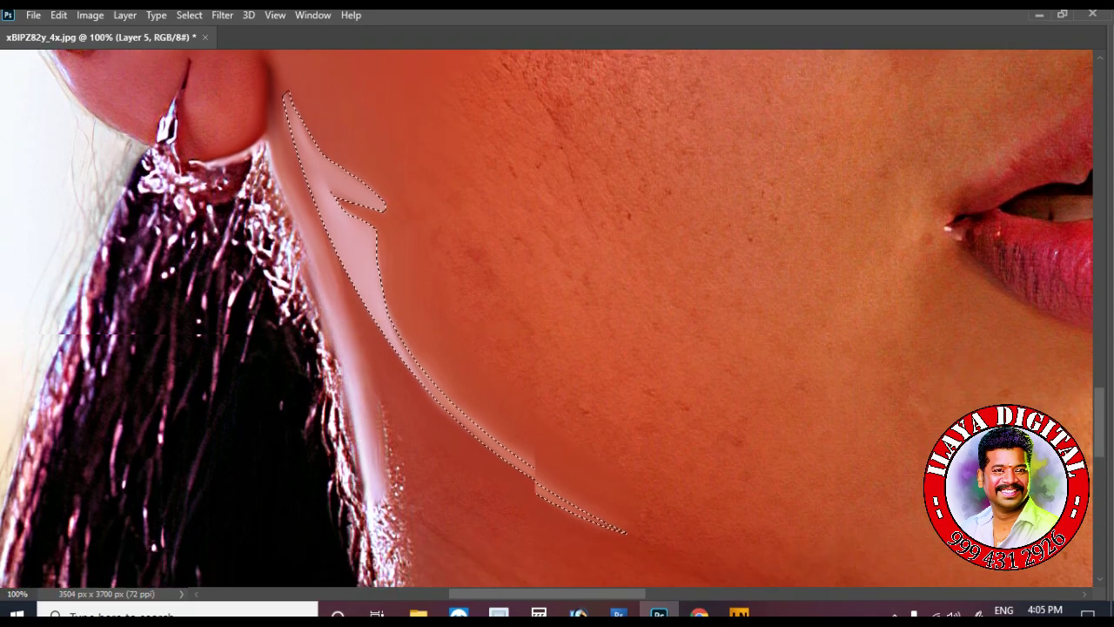
Clear the selection and blend the jawline highlight softly into the cheek and neck.
{"action": "scroll", "coordinate": [556, 319], "scroll_direction": "down", "scroll_amount": 2}
{"action": "key", "text": "ctrl+d"}
{"action": "scroll", "coordinate": [557, 318], "scroll_direction": "up", "scroll_amount": 5}
{"action": "left_click_drag", "start_coordinate": [321, 267], "coordinate": [372, 315]}
{"action": "mouse_move", "coordinate": [298, 265]}
{"action": "left_mouse_down"}
{"action": "mouse_move", "coordinate": [313, 322]}
{"action": "mouse_move", "coordinate": [365, 343]}
{"action": "mouse_move", "coordinate": [314, 261]}
{"action": "mouse_move", "coordinate": [383, 339]}
{"action": "left_mouse_up"}
{"action": "scroll", "coordinate": [557, 319], "scroll_direction": "down", "scroll_amount": 2}
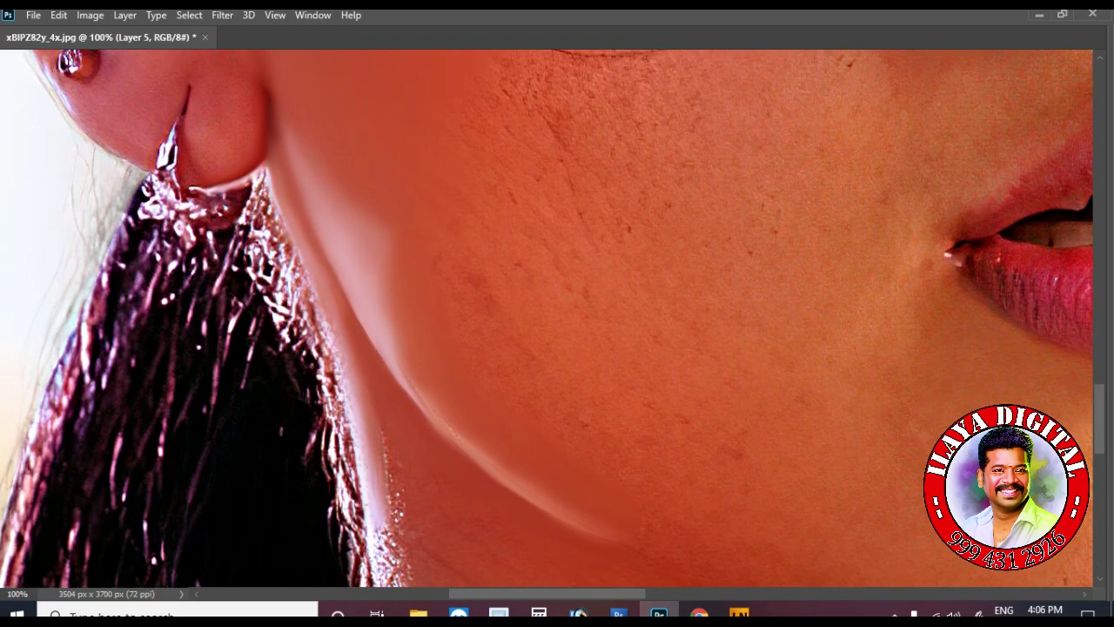
{"action": "scroll", "coordinate": [557, 319], "scroll_direction": "down", "scroll_amount": 1}
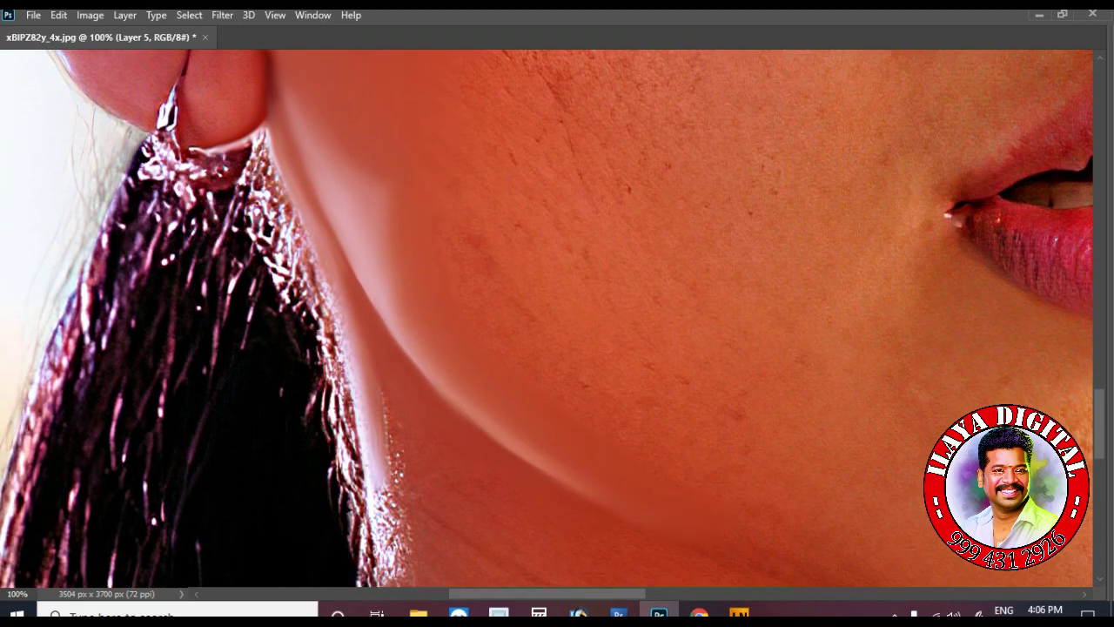
Trace a closed path around the textured cheek between the jaw, mouth, nose and lower eyelid, and convert it to a selection.
{"action": "key", "text": "ctrl+minus"}
{"action": "key", "text": "ctrl+minus"}
{"action": "scroll", "coordinate": [590, 319], "scroll_direction": "up", "scroll_amount": 2}
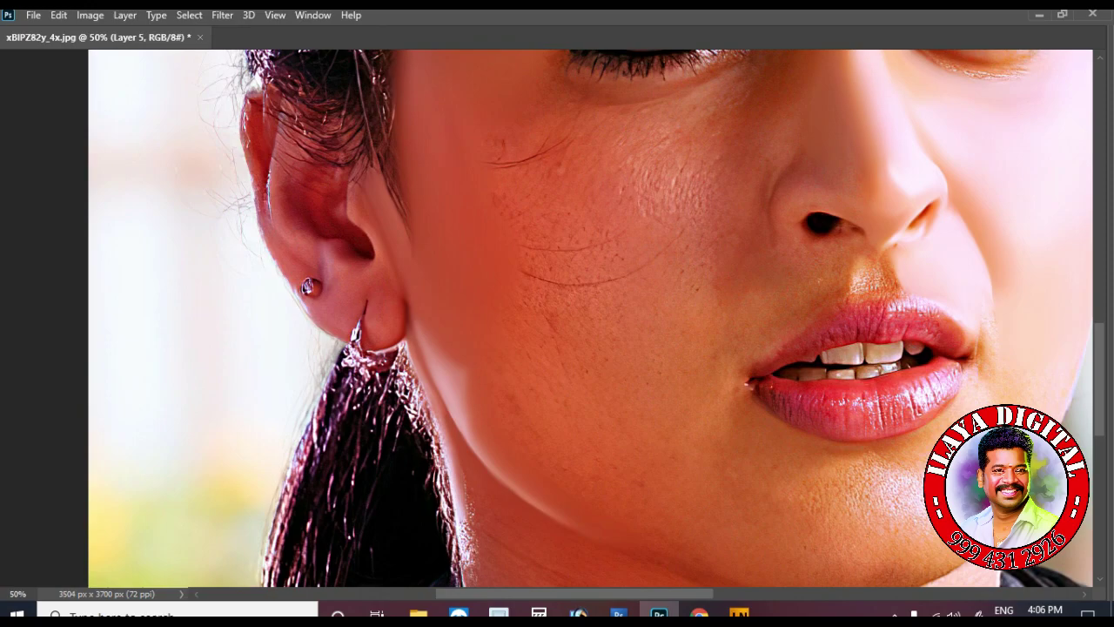
{"action": "left_click_drag", "start_coordinate": [794, 254], "coordinate": [811, 280]}
{"action": "left_click", "coordinate": [718, 377]}
{"action": "left_click_drag", "start_coordinate": [726, 448], "coordinate": [747, 469]}
{"action": "left_click", "coordinate": [489, 455]}
{"action": "left_click", "coordinate": [463, 362]}
{"action": "left_click", "coordinate": [453, 306]}
{"action": "left_click_drag", "start_coordinate": [432, 193], "coordinate": [547, 82]}
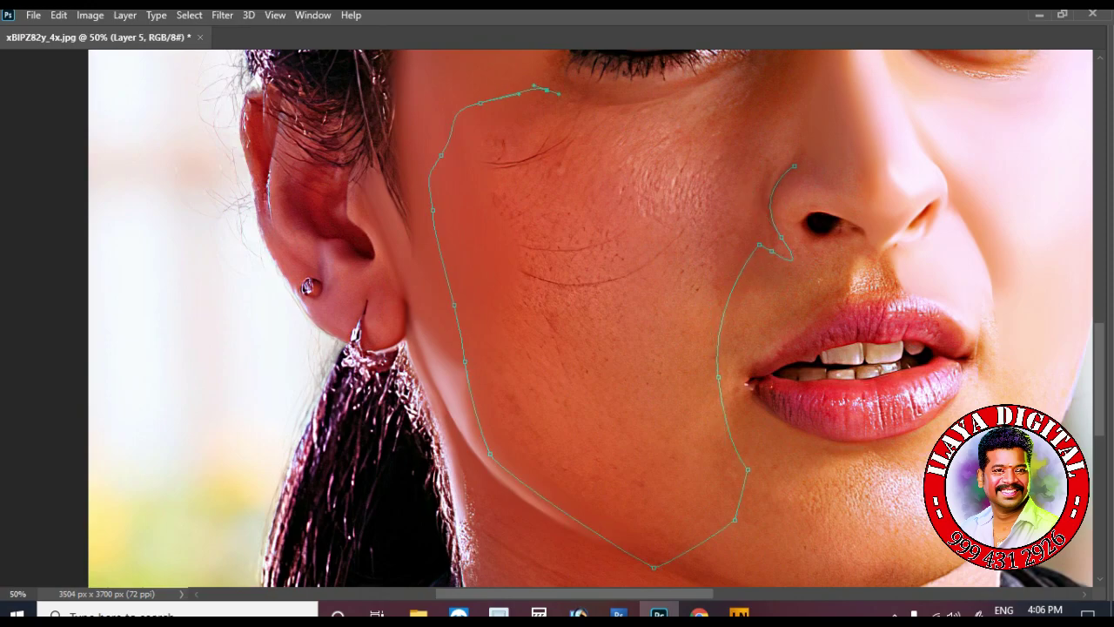
{"action": "scroll", "coordinate": [548, 82], "scroll_direction": "up", "scroll_amount": 2}
{"action": "left_click_drag", "start_coordinate": [520, 183], "coordinate": [779, 162]}
{"action": "key", "text": "ctrl+Return"}
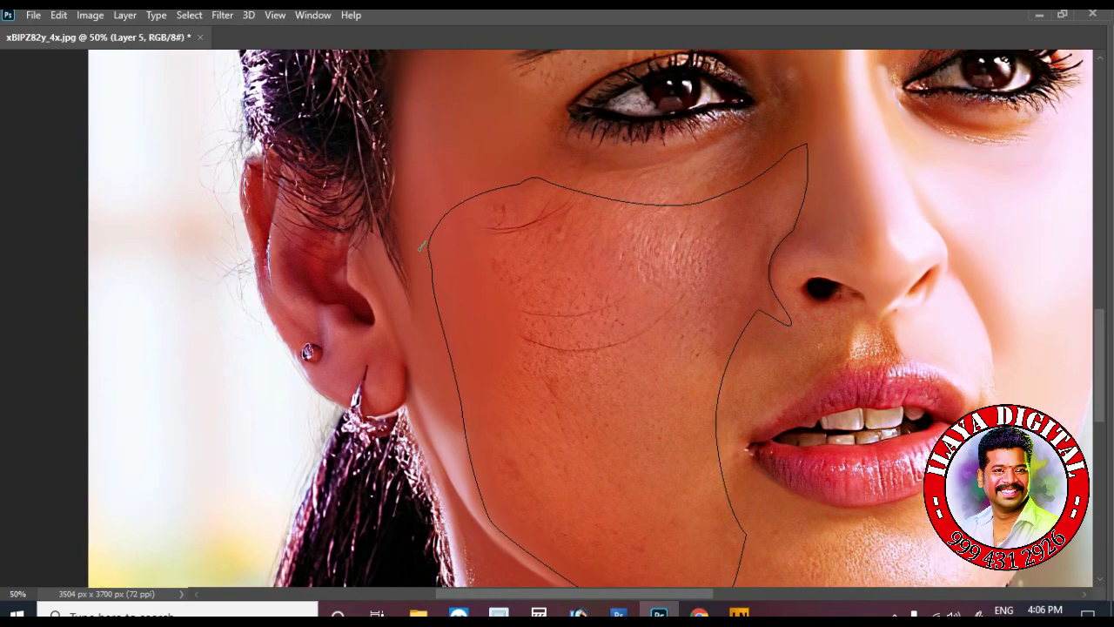
Smooth all the skin inside the cheek selection, removing the stray hairs, spots and pores.
{"action": "scroll", "coordinate": [590, 317], "scroll_direction": "down", "scroll_amount": 2}
{"action": "key", "text": "ctrl+f"}
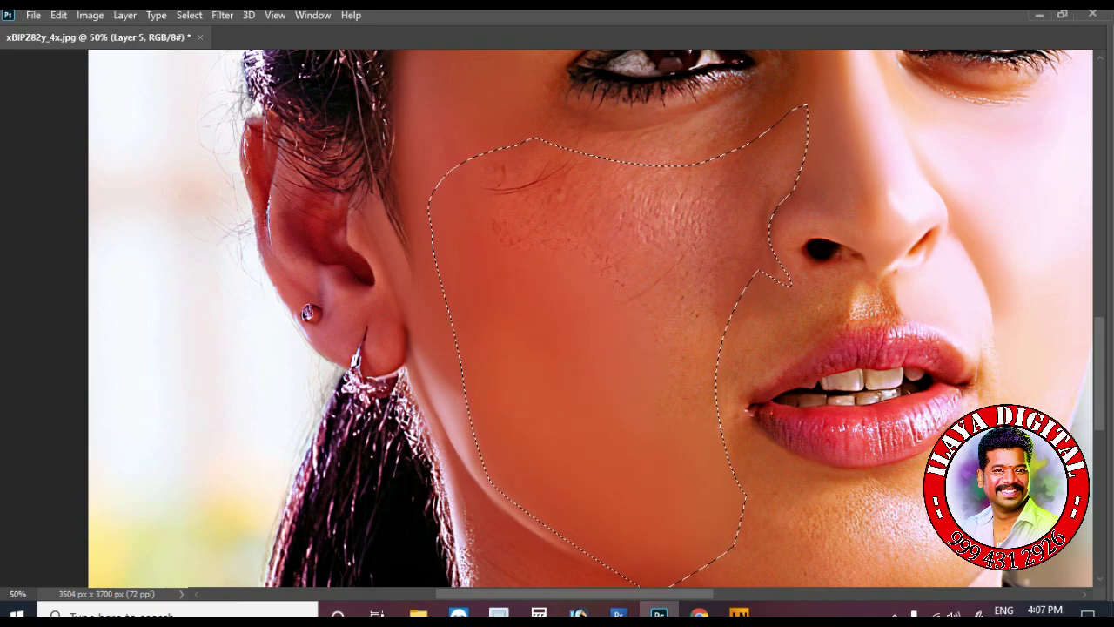
{"action": "scroll", "coordinate": [590, 318], "scroll_direction": "up", "scroll_amount": 4}
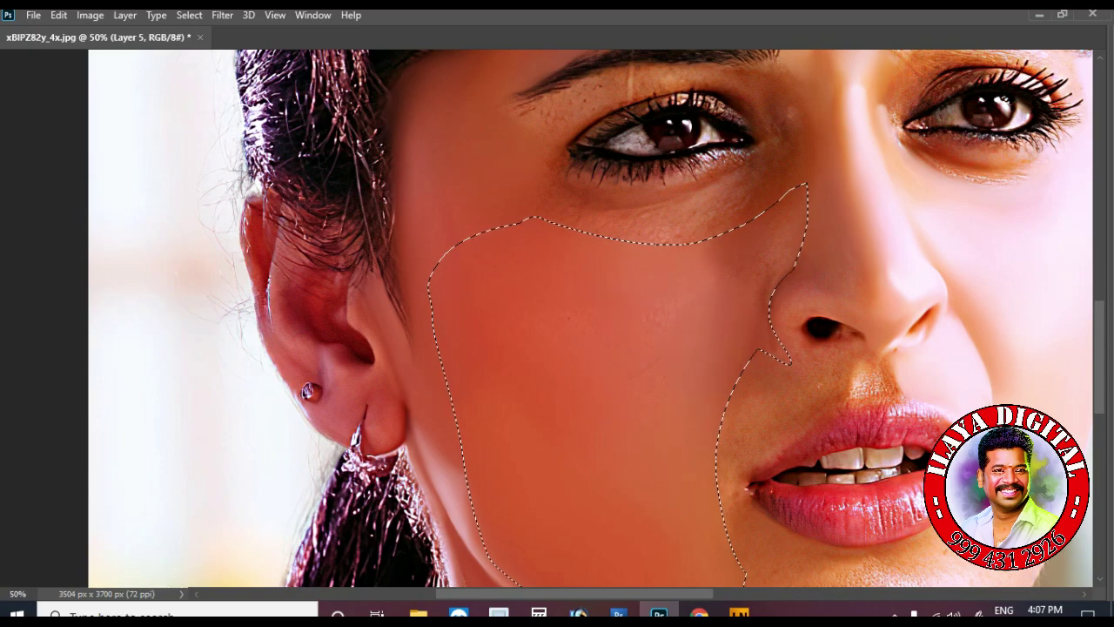
{"action": "scroll", "coordinate": [590, 318], "scroll_direction": "down", "scroll_amount": 3}
Smooth the nostril wing and the shaded side of the nose along the edge of the cheek selection.
{"action": "key", "text": "ctrl+plus"}
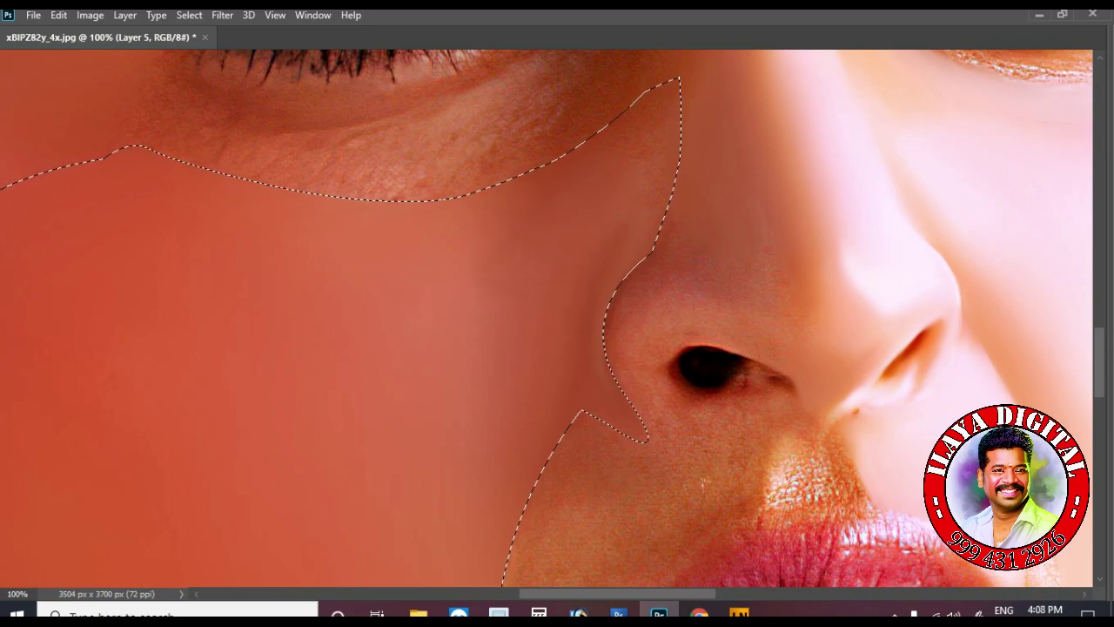
{"action": "scroll", "coordinate": [552, 318], "scroll_direction": "down", "scroll_amount": 1}
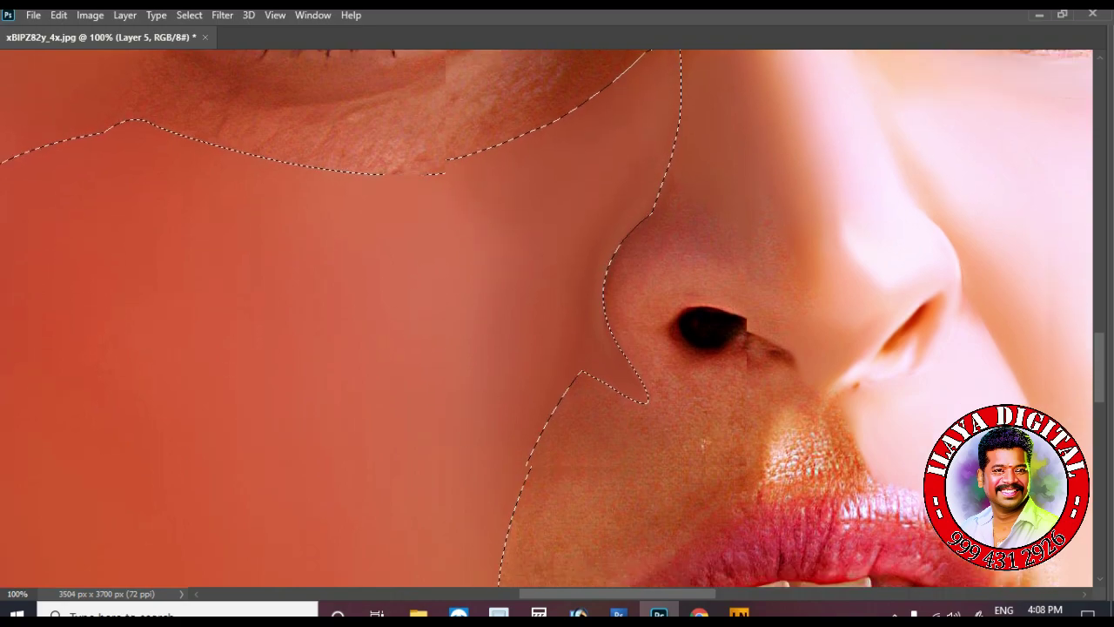
{"action": "scroll", "coordinate": [552, 318], "scroll_direction": "down", "scroll_amount": 4}
{"action": "scroll", "coordinate": [553, 318], "scroll_direction": "up", "scroll_amount": 5}
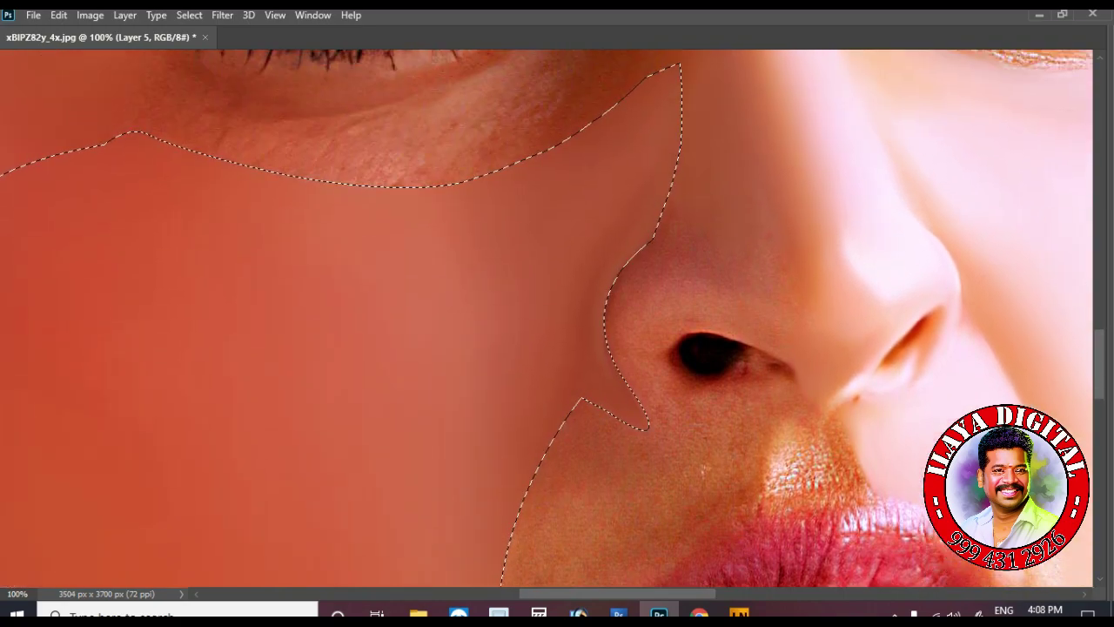
{"action": "scroll", "coordinate": [553, 319], "scroll_direction": "up", "scroll_amount": 2}
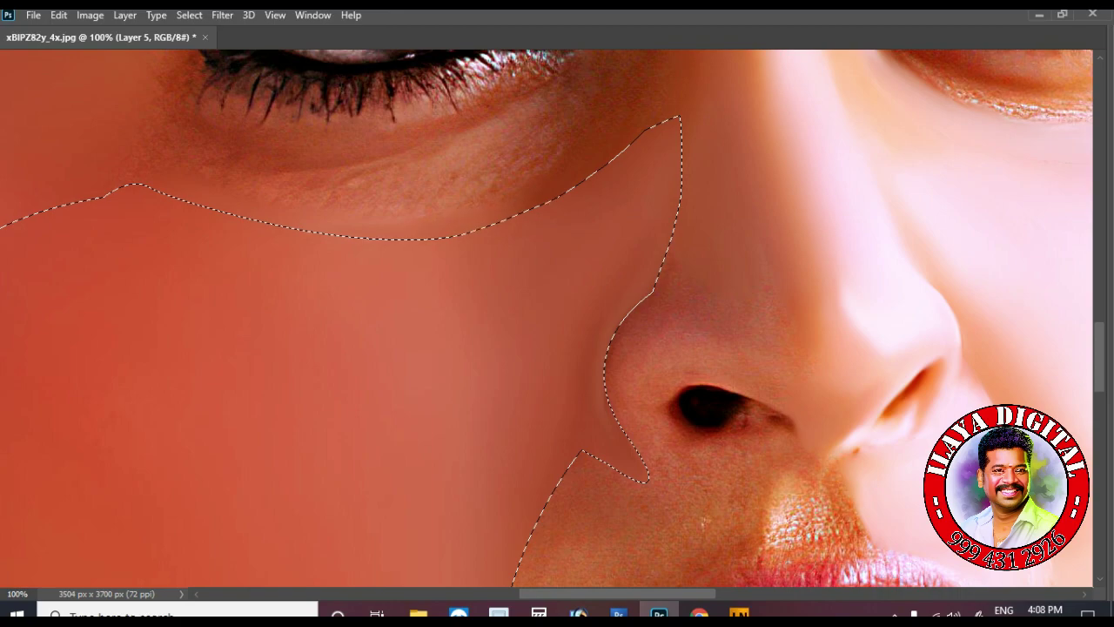
{"action": "scroll", "coordinate": [552, 319], "scroll_direction": "up", "scroll_amount": 3}
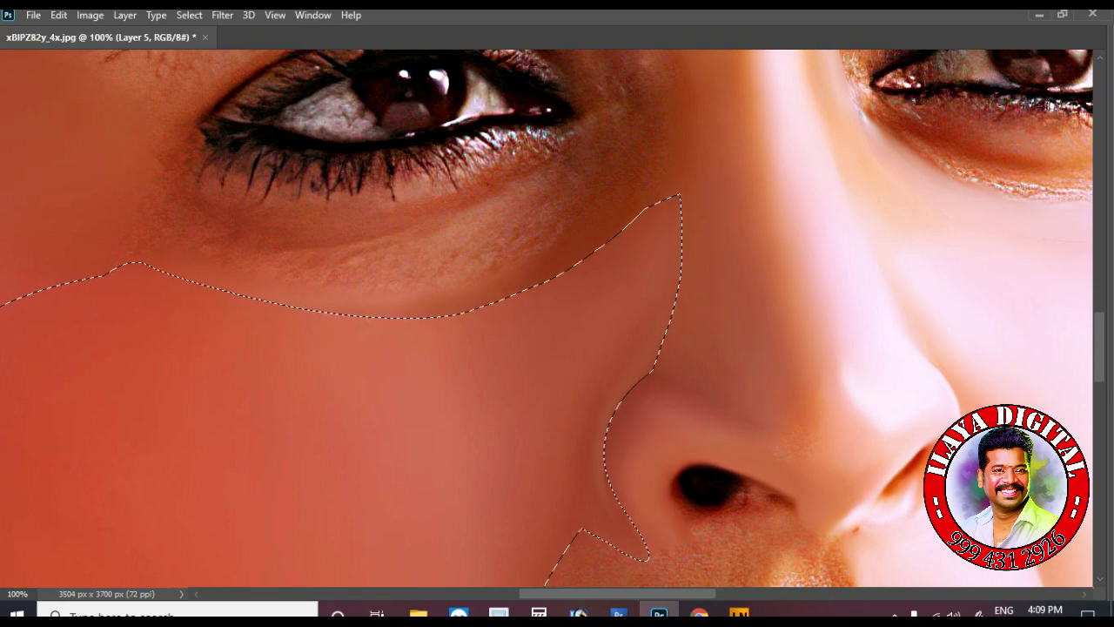
Clear the selection and smooth the remaining rough texture on the nose tip and around the top of the nostril.
{"action": "key", "text": "ctrl+plus"}
{"action": "key", "text": "ctrl+plus"}
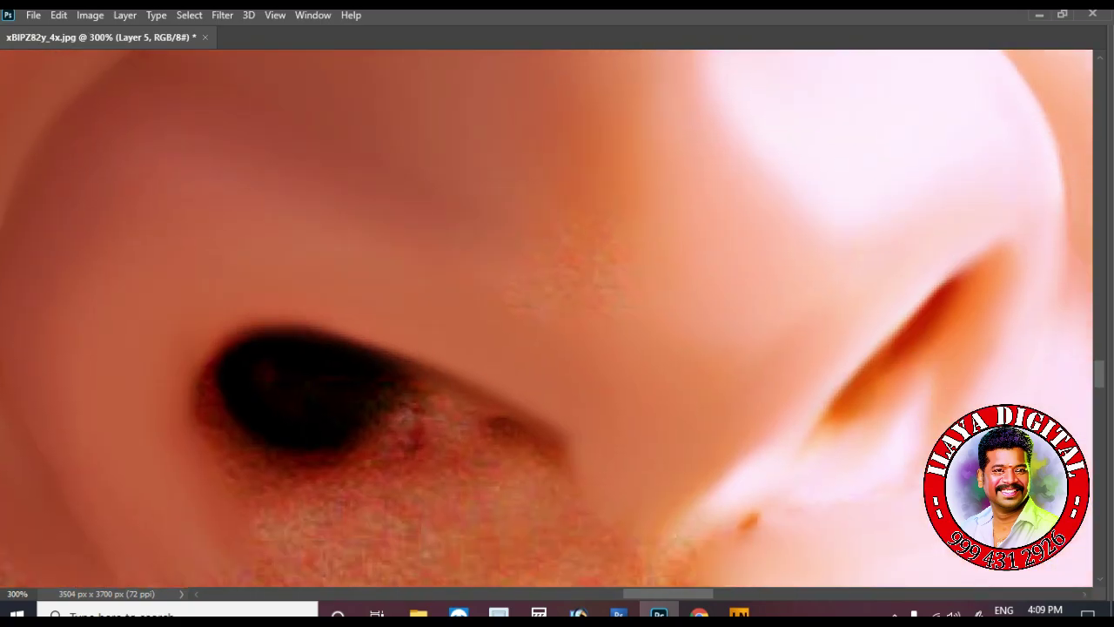
{"action": "key", "text": "ctrl+minus"}
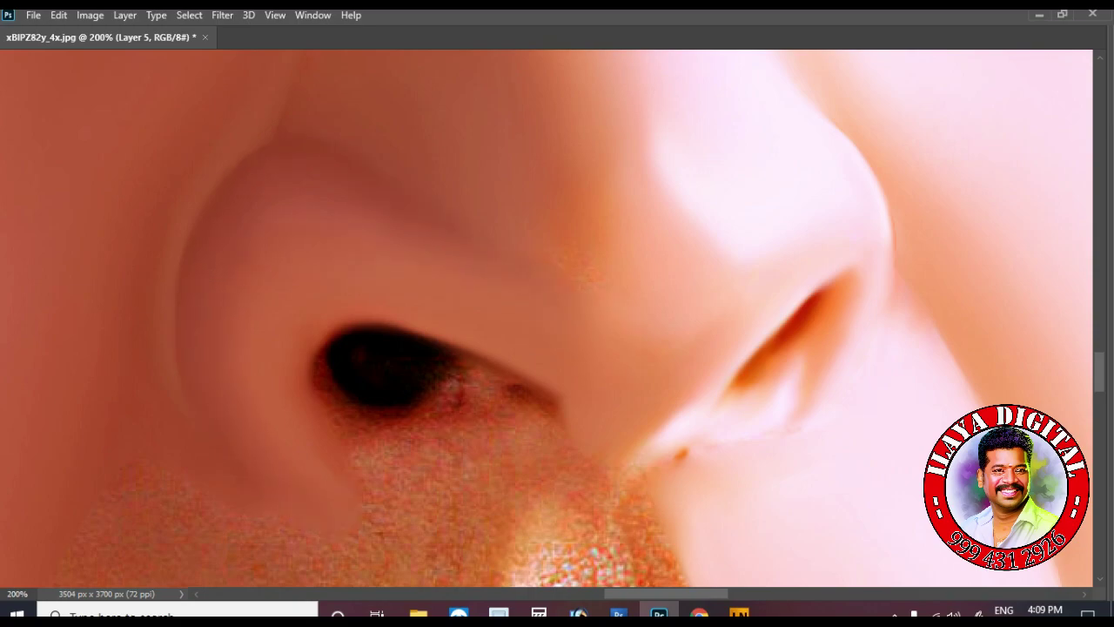
{"action": "scroll", "coordinate": [547, 319], "scroll_direction": "up", "scroll_amount": 3}
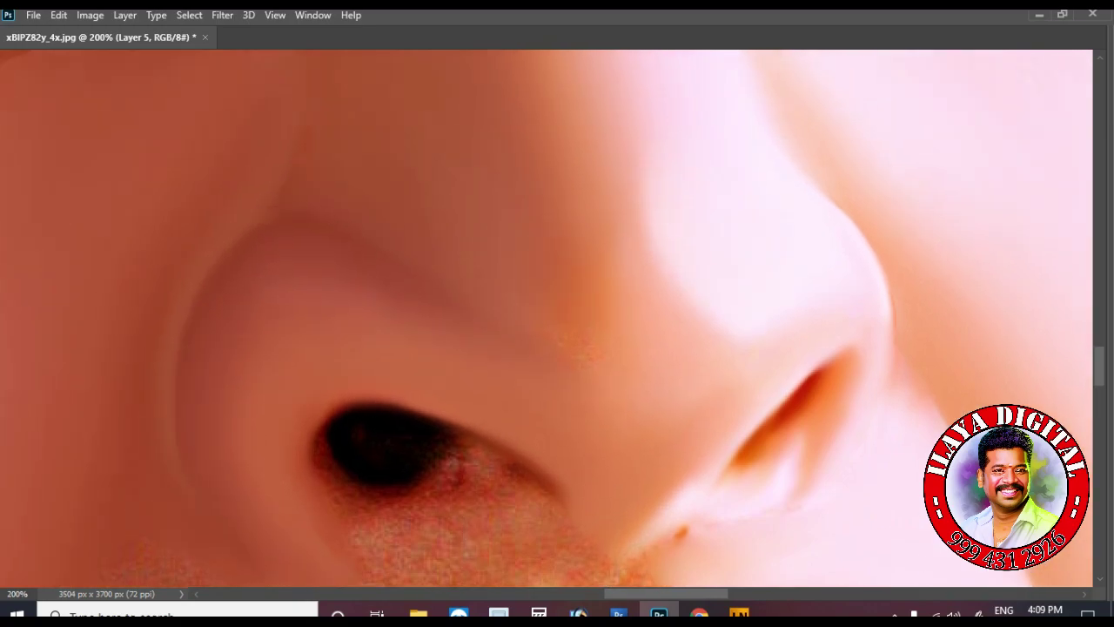
{"action": "scroll", "coordinate": [547, 318], "scroll_direction": "up", "scroll_amount": 5}
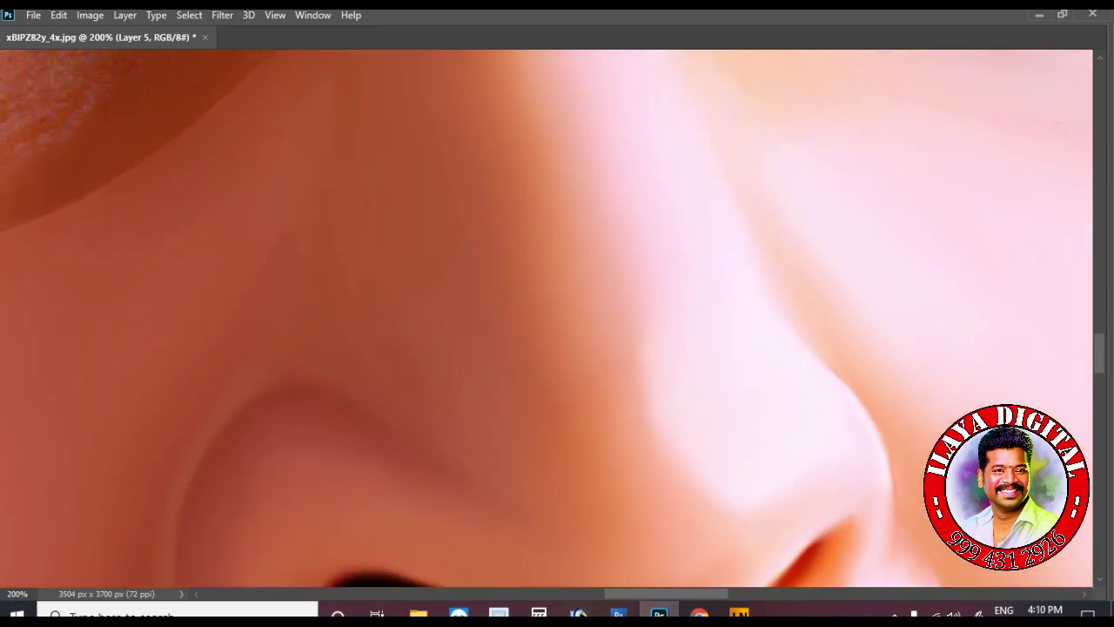
{"action": "scroll", "coordinate": [557, 213], "scroll_direction": "down", "scroll_amount": 3}
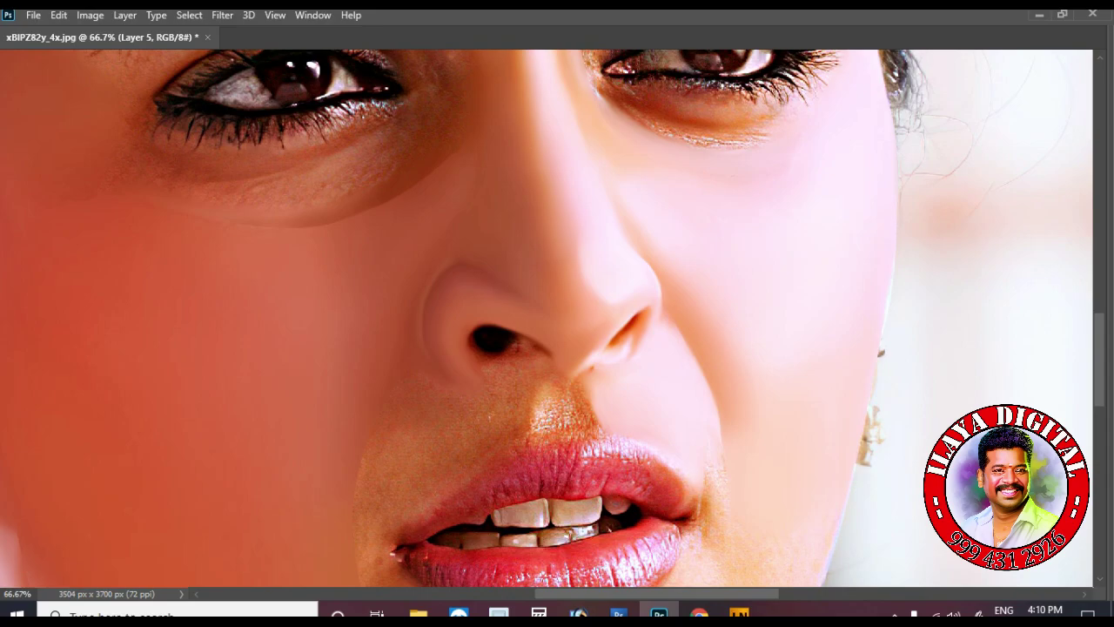
Try extending the dark nostril shadow along the lower edge of the nose, and undo the stroke.
{"action": "scroll", "coordinate": [642, 499], "scroll_direction": "up", "scroll_amount": 3}
{"action": "scroll", "coordinate": [405, 172], "scroll_direction": "up", "scroll_amount": 4}
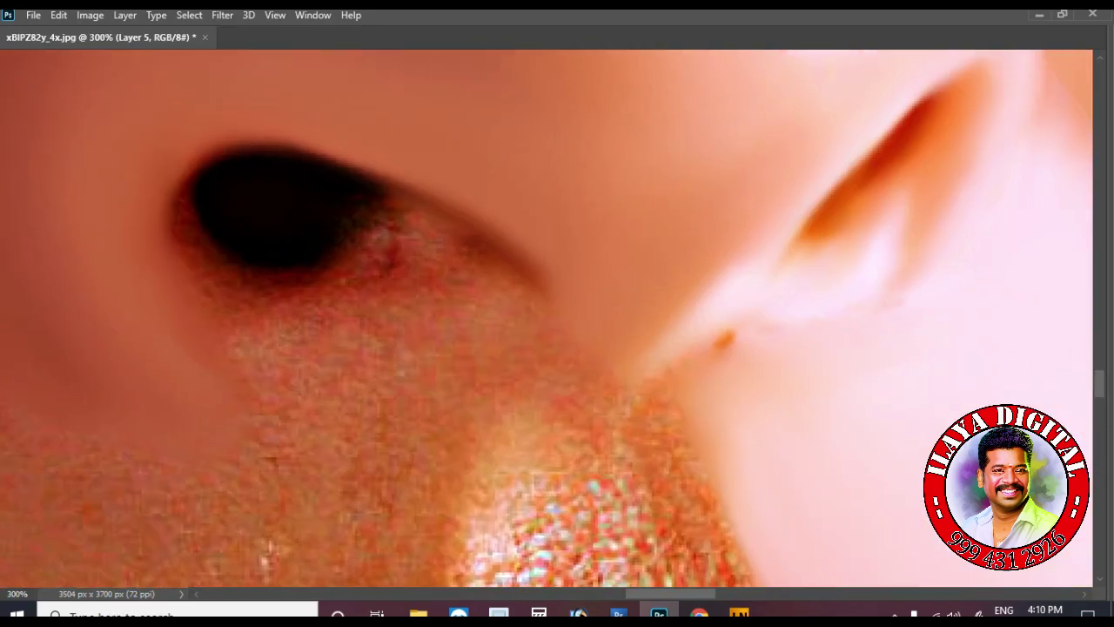
{"action": "mouse_move", "coordinate": [361, 173]}
{"action": "left_mouse_down"}
{"action": "mouse_move", "coordinate": [492, 261]}
{"action": "mouse_move", "coordinate": [568, 335]}
{"action": "left_mouse_up"}
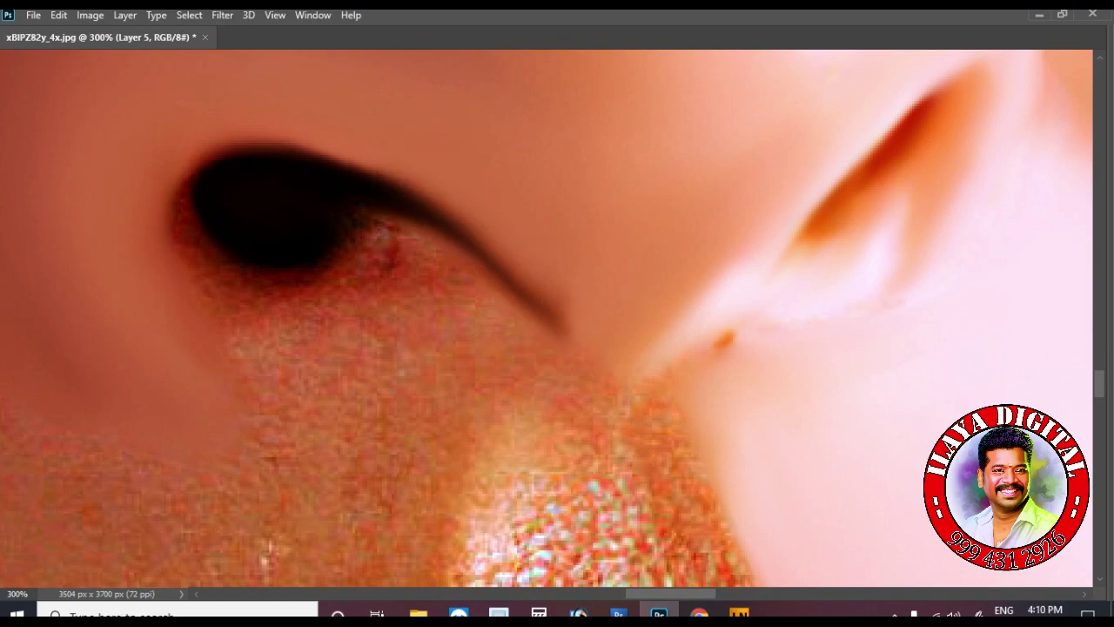
{"action": "key", "text": "ctrl+z"}
{"action": "scroll", "coordinate": [557, 313], "scroll_direction": "down", "scroll_amount": 4}
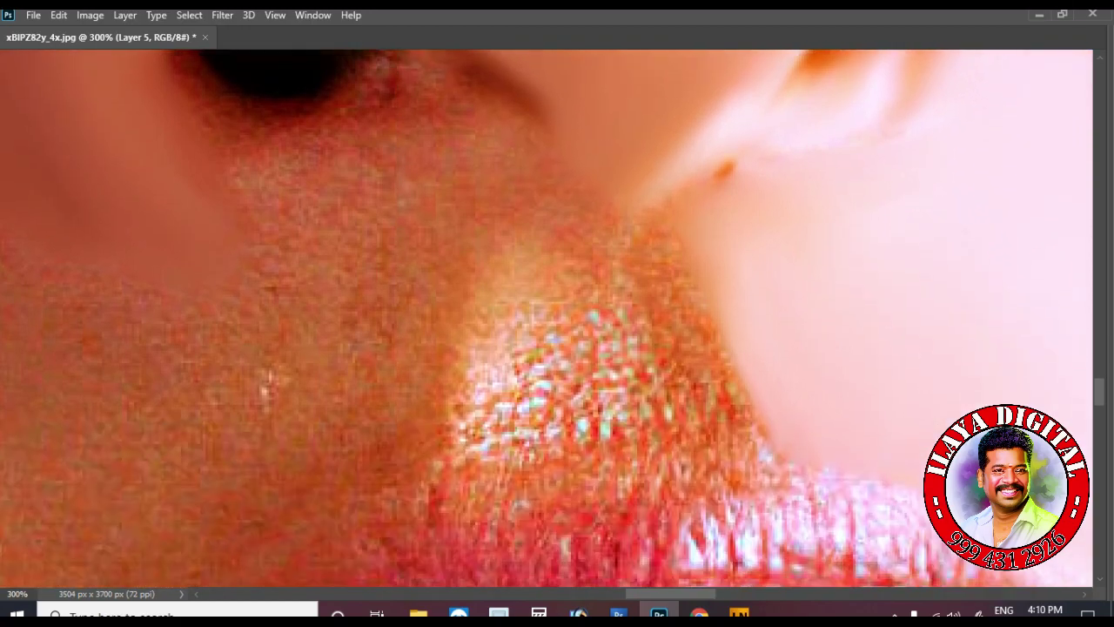
Smooth the rough skin on the cheek and under-eye area below the shaded eye's lower lashes.
{"action": "scroll", "coordinate": [557, 318], "scroll_direction": "up", "scroll_amount": 3}
{"action": "scroll", "coordinate": [557, 319], "scroll_direction": "left", "scroll_amount": 3}
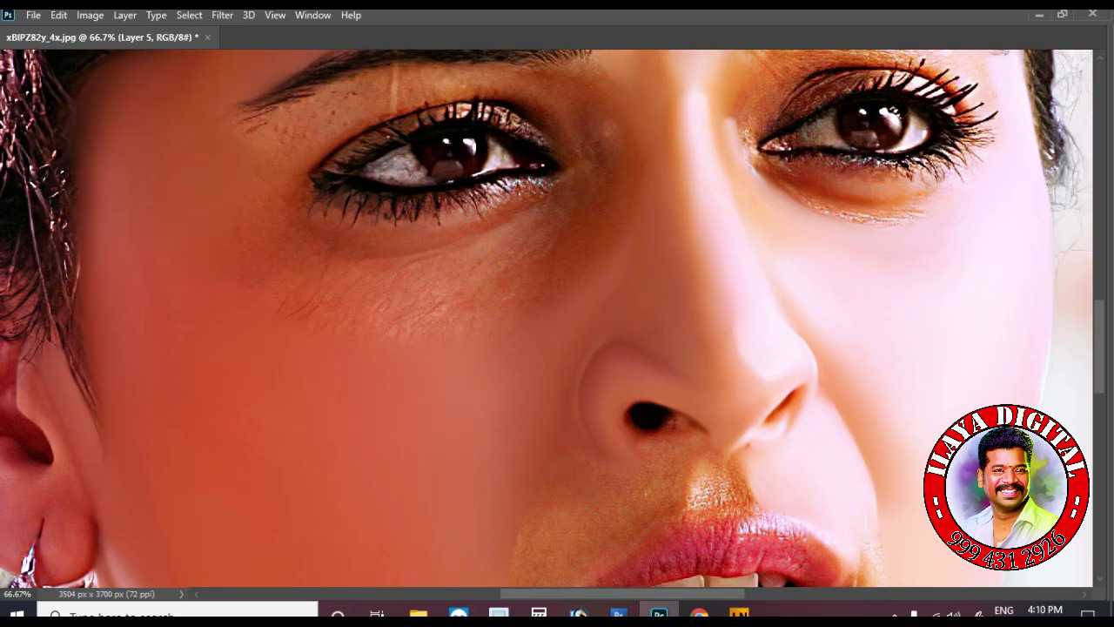
{"action": "key", "text": "ctrl+plus"}
{"action": "key", "text": "Tab"}
{"action": "key", "text": "Tab"}
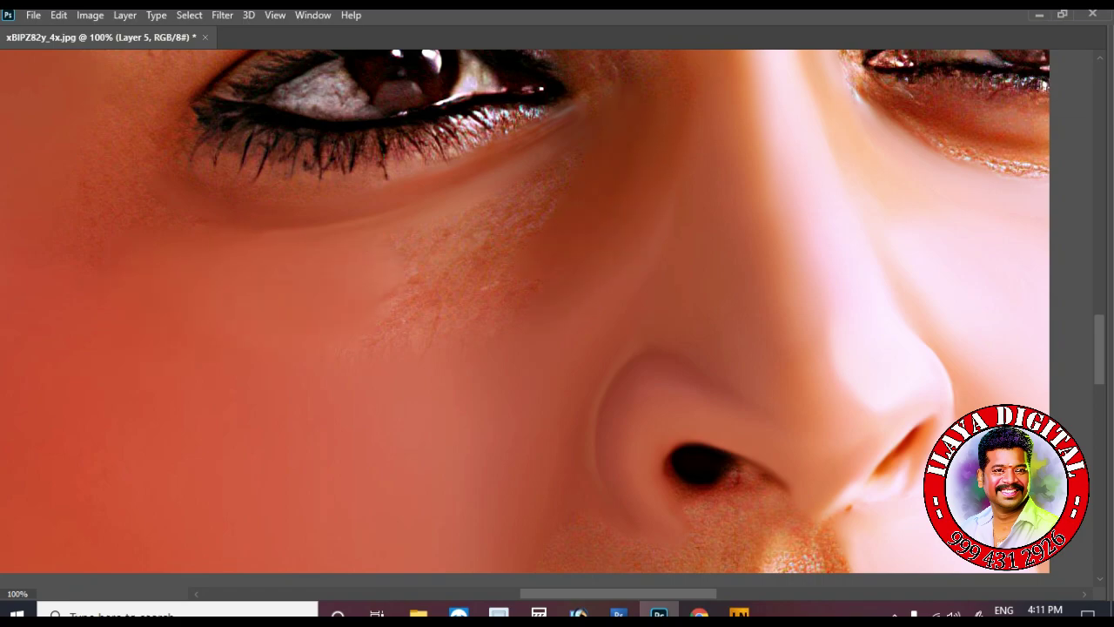
{"action": "scroll", "coordinate": [552, 319], "scroll_direction": "up", "scroll_amount": 2}
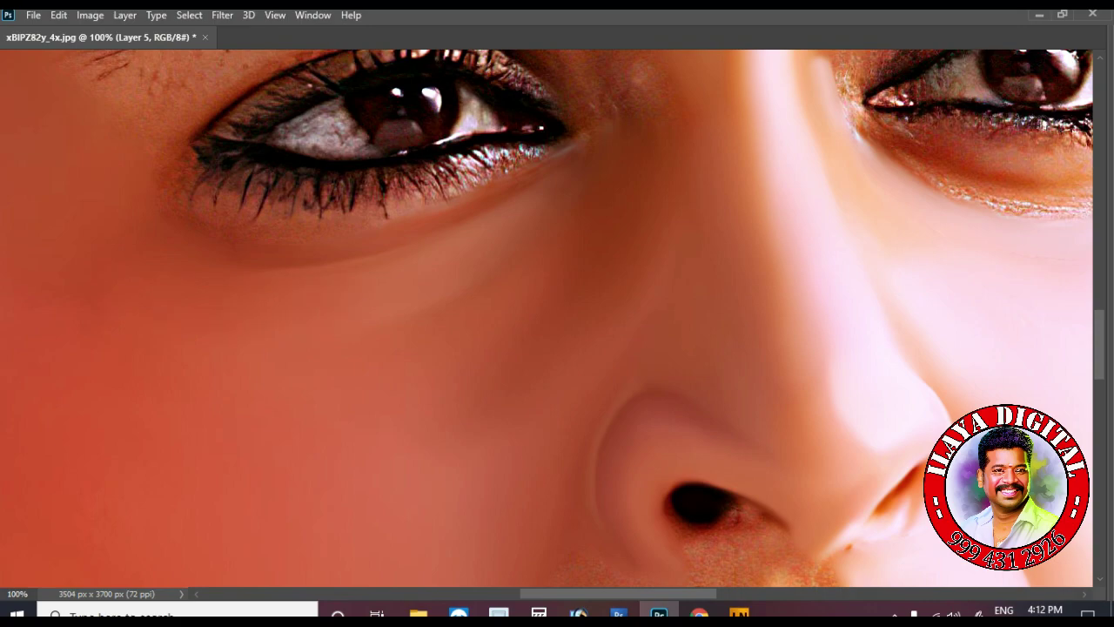
Smooth the skin between the shaded eye and its eyebrow, and soften the eyebrow's edge toward the nose bridge.
{"action": "scroll", "coordinate": [552, 319], "scroll_direction": "up", "scroll_amount": 3}
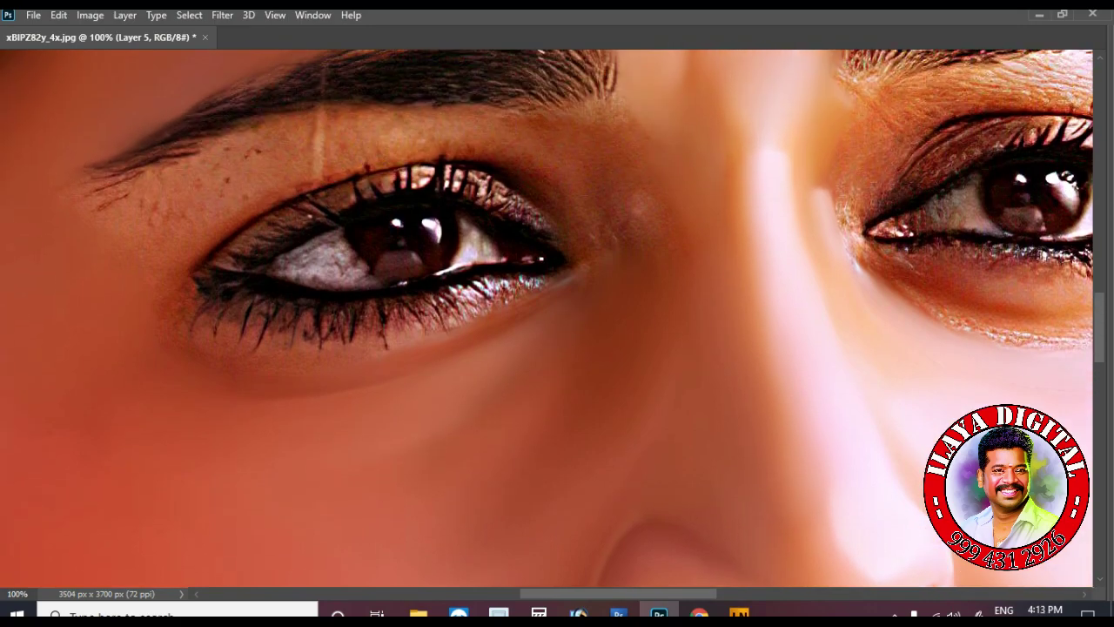
{"action": "scroll", "coordinate": [553, 318], "scroll_direction": "up", "scroll_amount": 2}
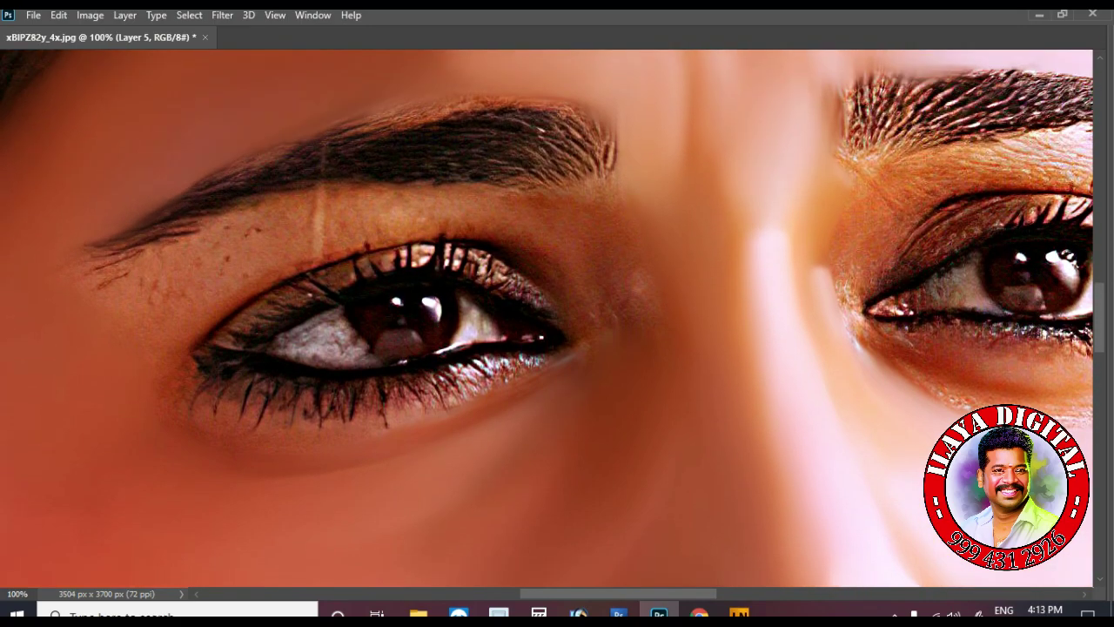
{"action": "mouse_move", "coordinate": [95, 278]}
{"action": "left_mouse_down"}
{"action": "mouse_move", "coordinate": [169, 242]}
{"action": "mouse_move", "coordinate": [320, 209]}
{"action": "mouse_move", "coordinate": [426, 213]}
{"action": "mouse_move", "coordinate": [522, 191]}
{"action": "left_mouse_up"}
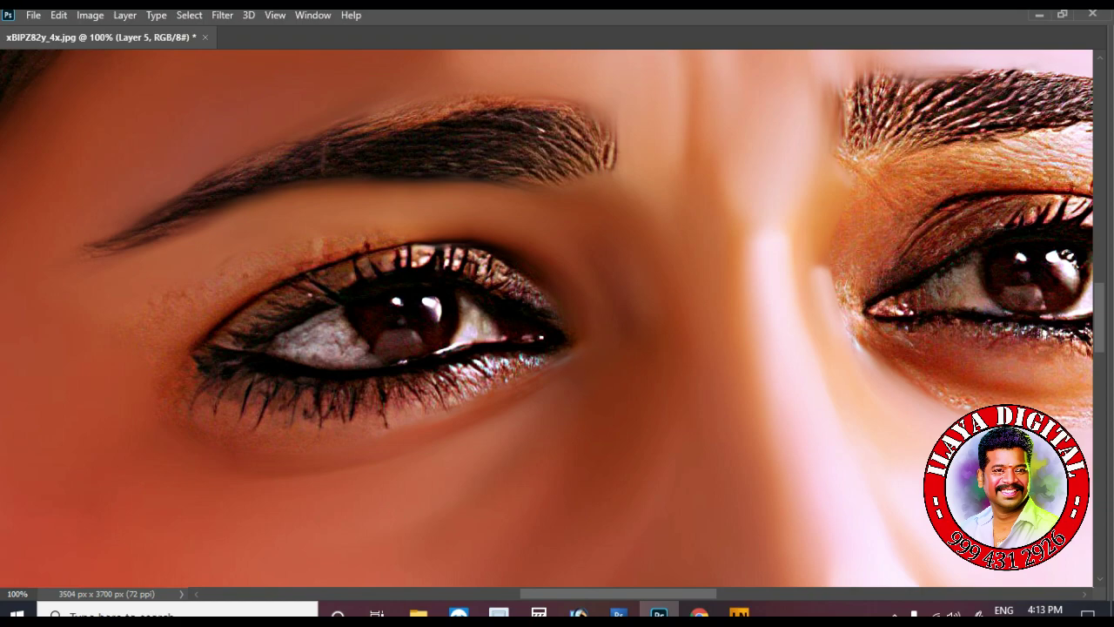
{"action": "mouse_move", "coordinate": [288, 267]}
{"action": "left_mouse_down"}
{"action": "mouse_move", "coordinate": [320, 247]}
{"action": "mouse_move", "coordinate": [418, 242]}
{"action": "left_mouse_up"}
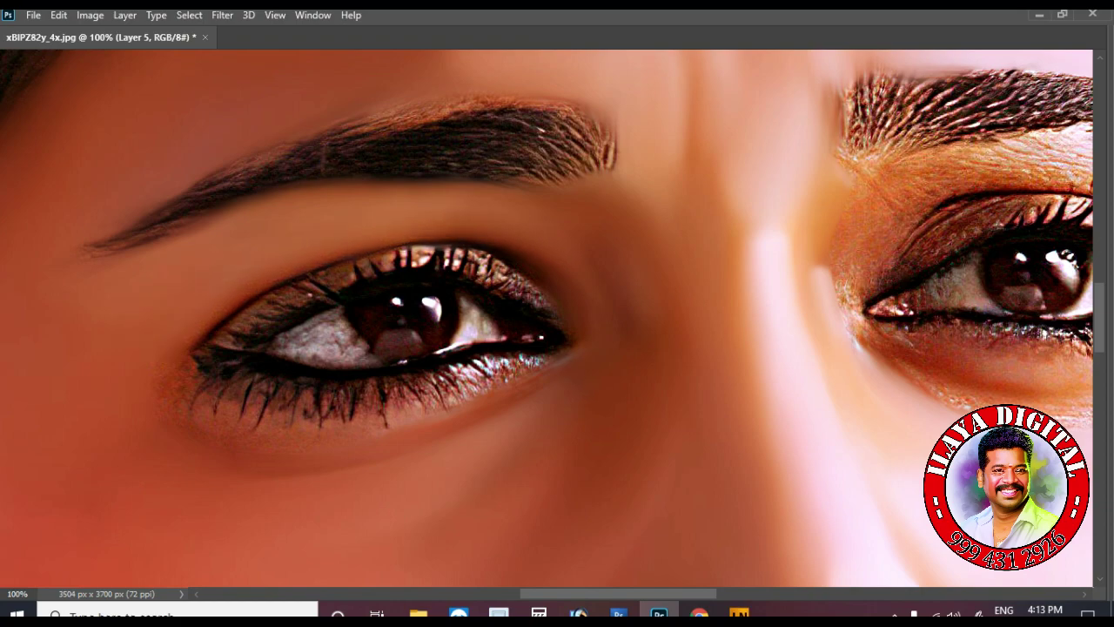
{"action": "left_click_drag", "start_coordinate": [611, 163], "coordinate": [610, 129]}
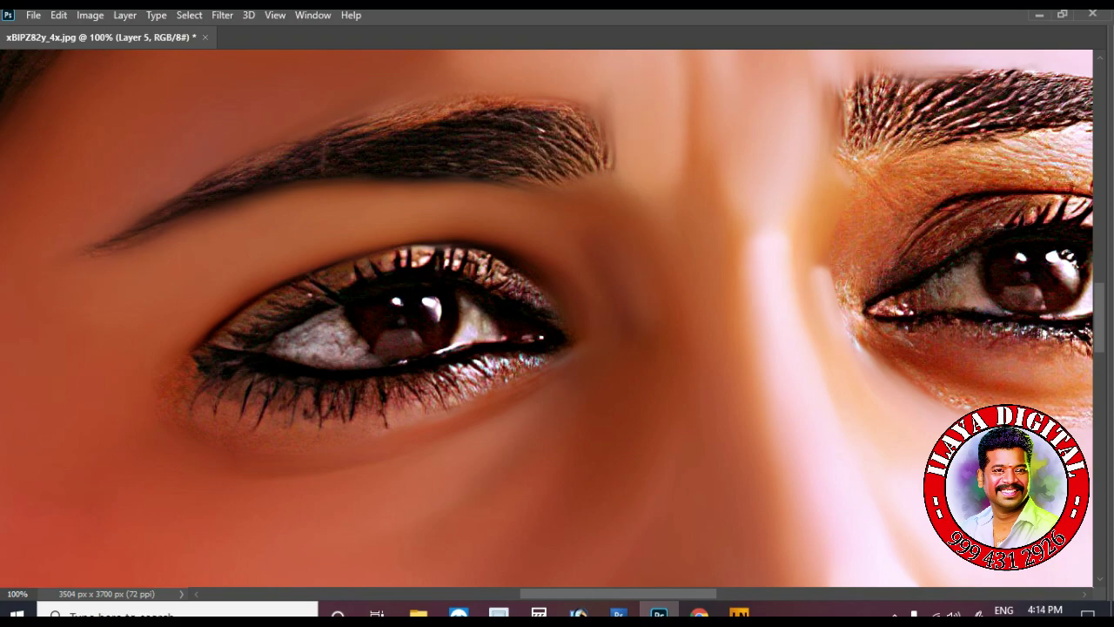
{"action": "left_click_drag", "start_coordinate": [644, 174], "coordinate": [674, 172]}
Blend the grainy skin around the shaded eye's lower lashes and outer corner, trimming the long lash tips.
{"action": "scroll", "coordinate": [556, 318], "scroll_direction": "down", "scroll_amount": 3}
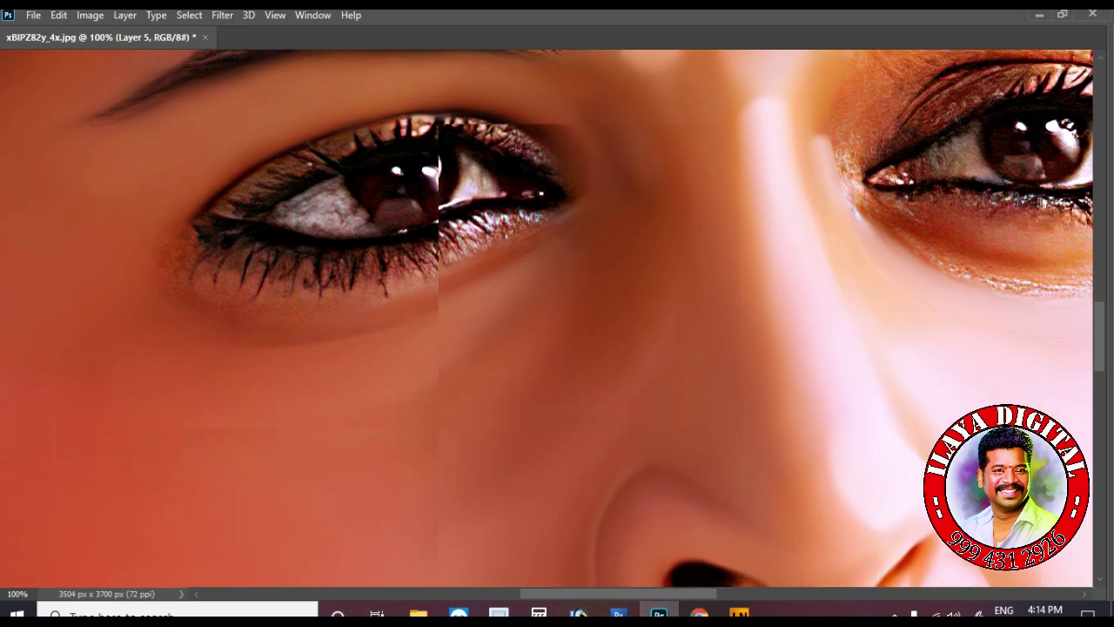
{"action": "mouse_move", "coordinate": [261, 228]}
{"action": "left_mouse_down"}
{"action": "mouse_move", "coordinate": [391, 239]}
{"action": "mouse_move", "coordinate": [535, 184]}
{"action": "left_mouse_up"}
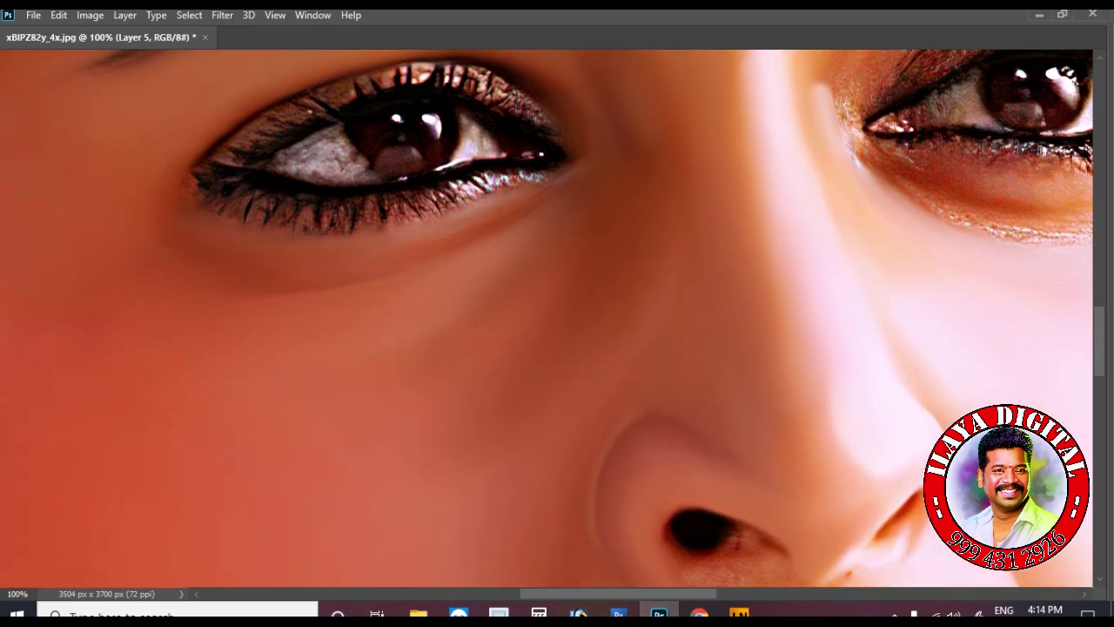
{"action": "scroll", "coordinate": [538, 182], "scroll_direction": "down", "scroll_amount": 2}
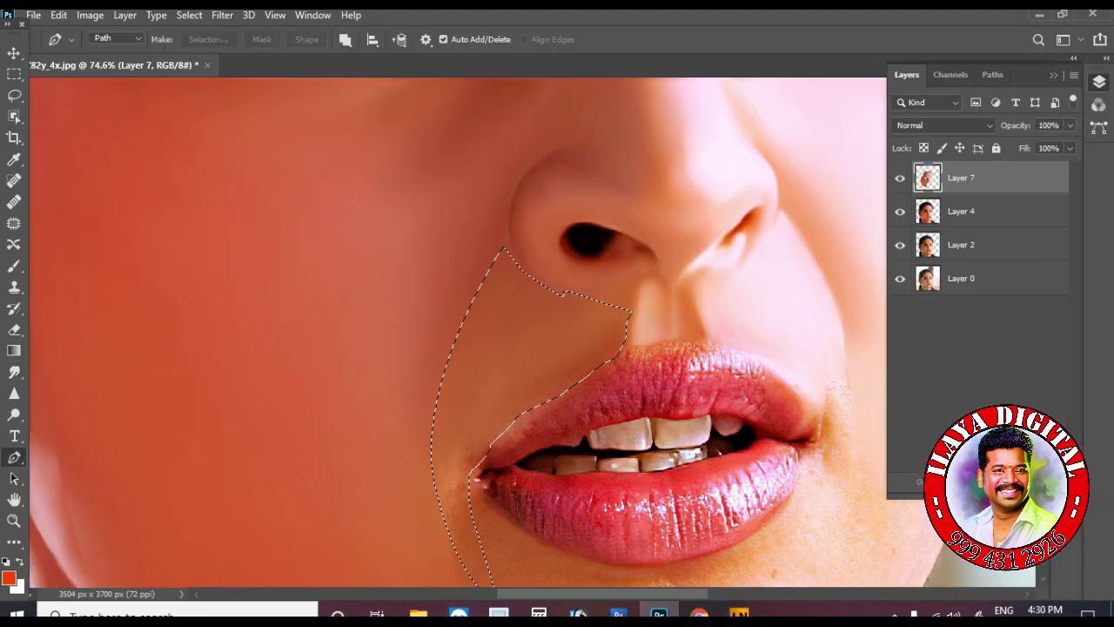
Set the foreground colour to a light salmon and to a dark reddish brown, and deepen the cheek fold beside the selection.
{"action": "left_click", "coordinate": [9, 577]}
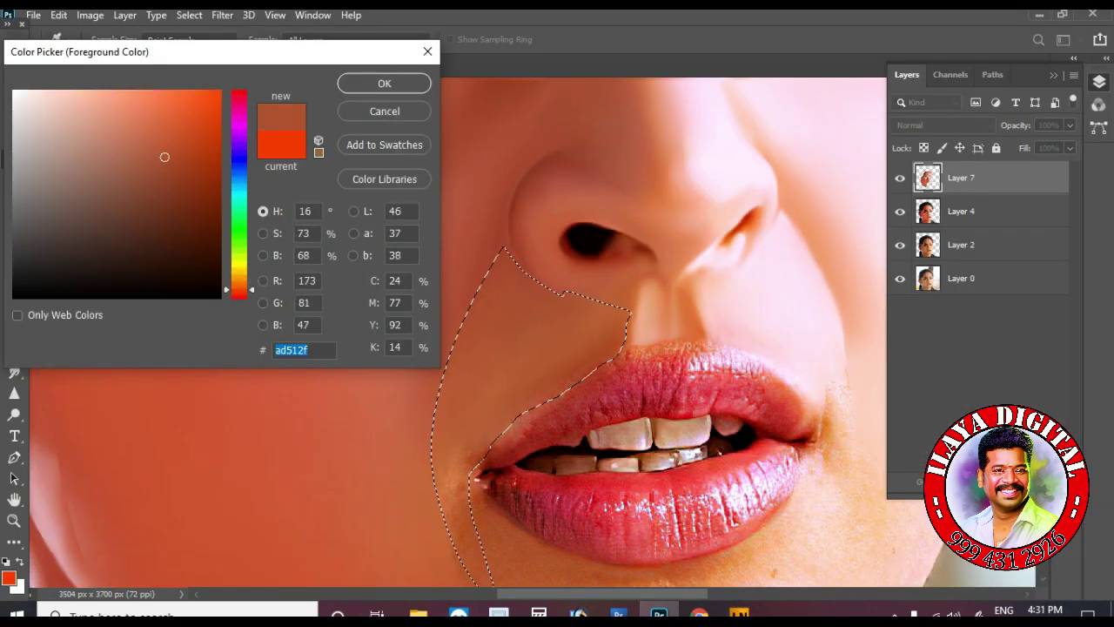
{"action": "left_click", "coordinate": [145, 130]}
{"action": "key", "text": "Return"}
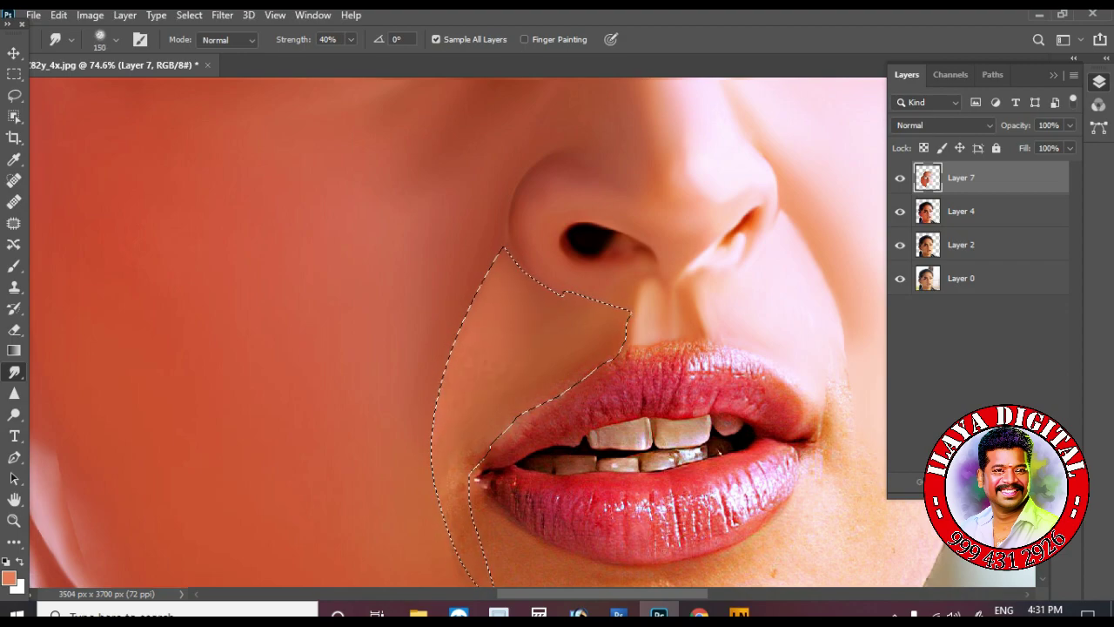
{"action": "left_click", "coordinate": [9, 577]}
{"action": "key", "text": "Return"}
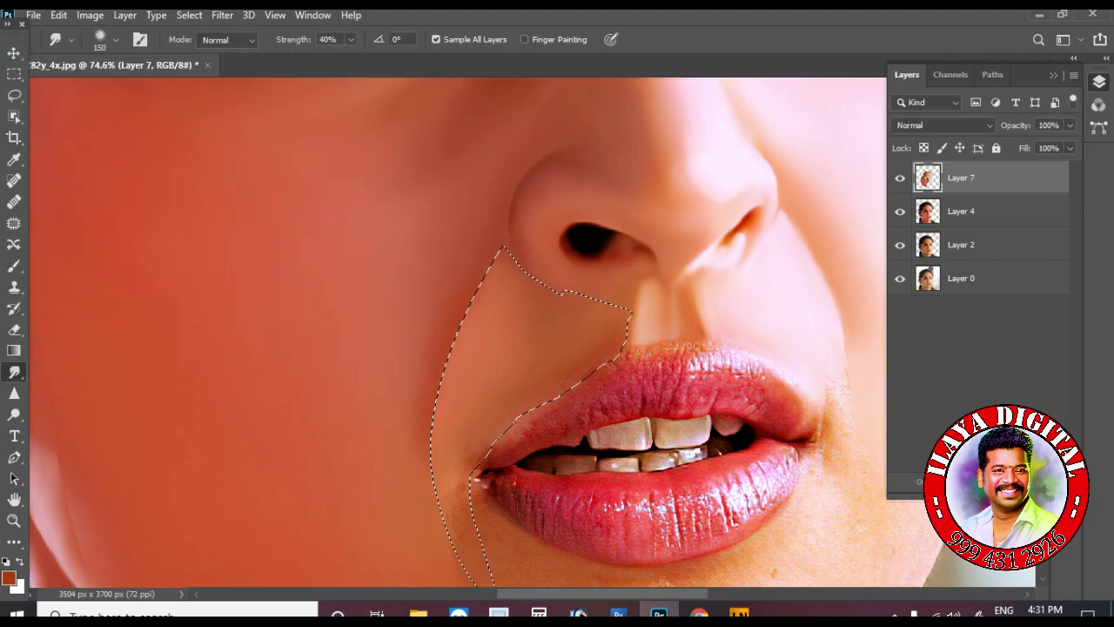
Clear the selection beside the mouth and inspect the shaded fold and upper lip edge close up and across the face.
{"action": "key", "text": "ctrl+1"}
{"action": "key", "text": "ctrl+d"}
{"action": "key", "text": "ctrl+minus"}
{"action": "key", "text": "ctrl+minus"}
{"action": "key", "text": "ctrl+minus"}
{"action": "key", "text": "z"}
{"action": "key", "text": "ctrl+1"}
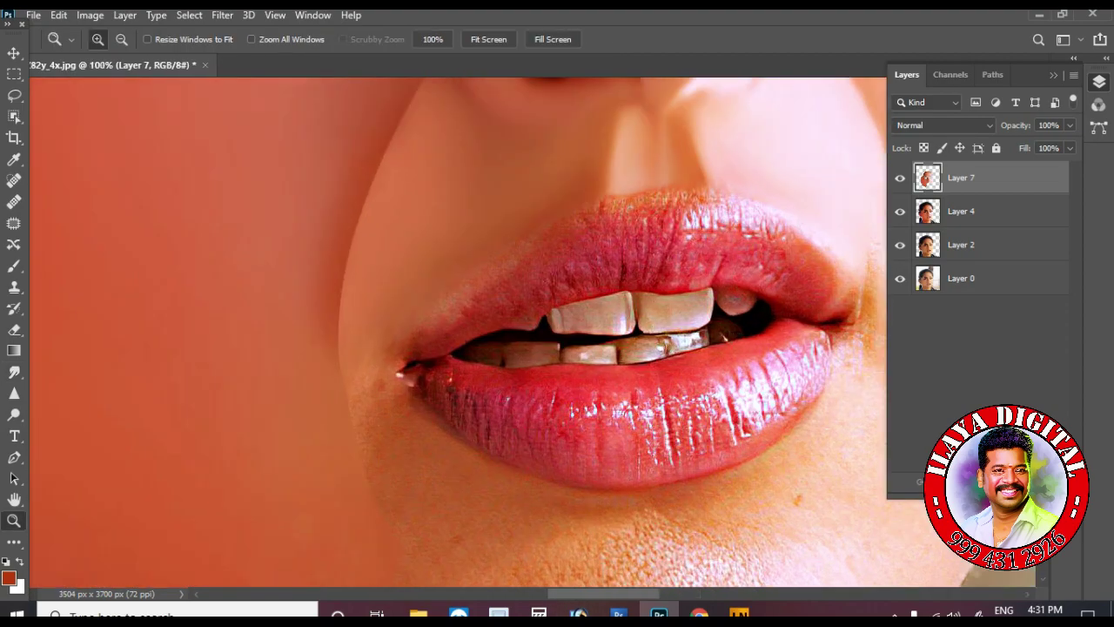
{"action": "key", "text": "ctrl+minus"}
{"action": "key", "text": "ctrl+minus"}
{"action": "key", "text": "ctrl+minus"}
{"action": "key", "text": "e"}
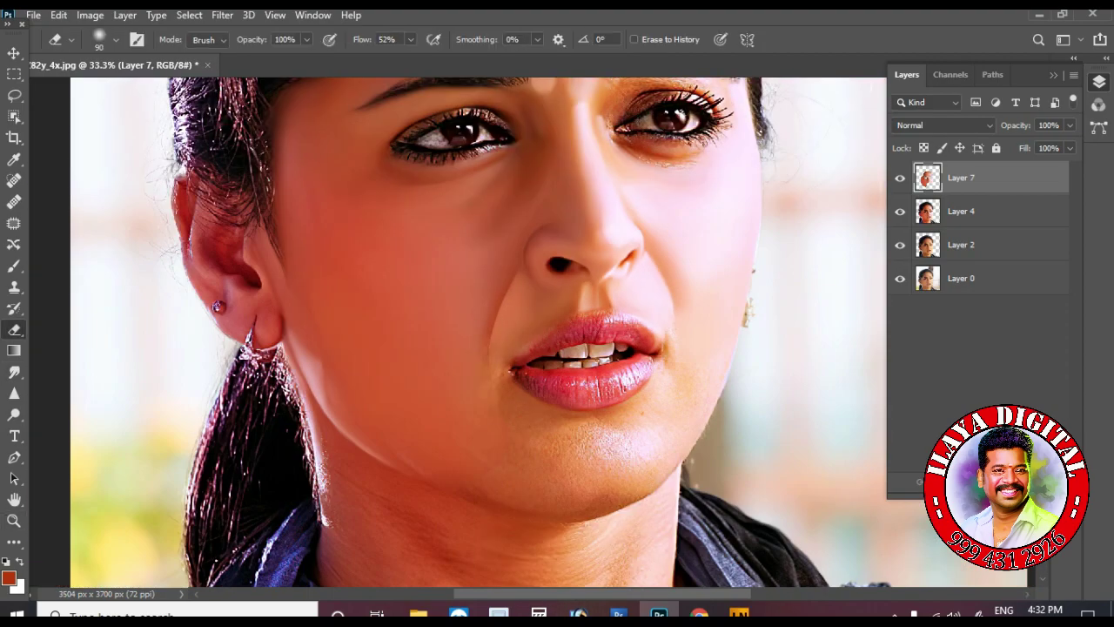
Smudge the fold between the nostril and the mouth corner into the cheek at 40% strength.
{"action": "key", "text": "ctrl+1"}
{"action": "key", "text": "r"}
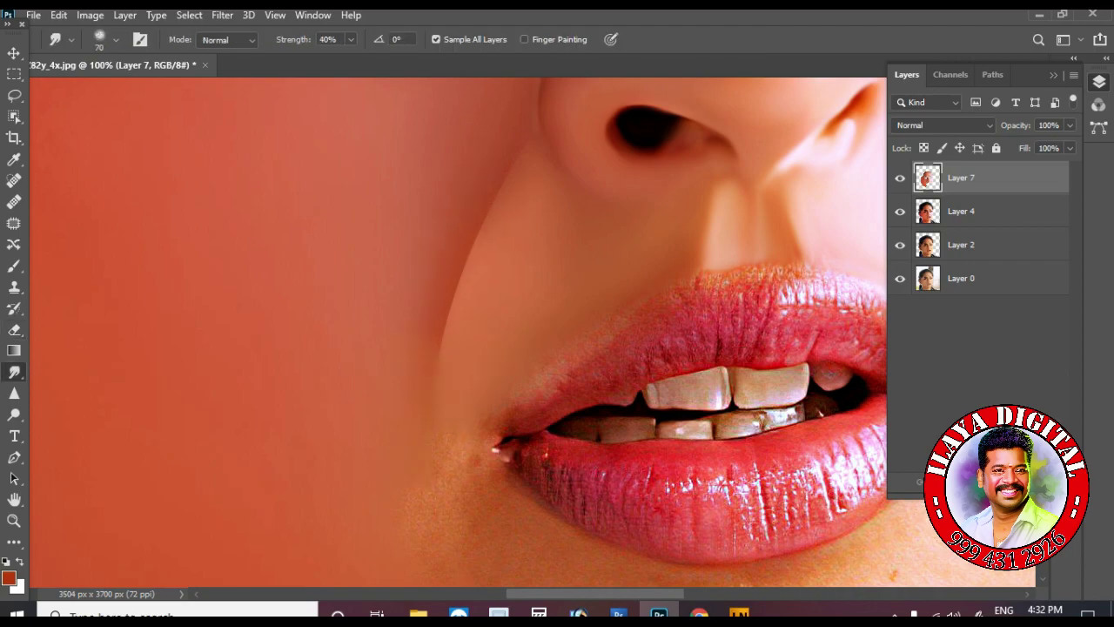
{"action": "scroll", "coordinate": [458, 330], "scroll_direction": "up", "scroll_amount": 3}
{"action": "key", "text": "bracketright"}
{"action": "key", "text": "bracketright"}
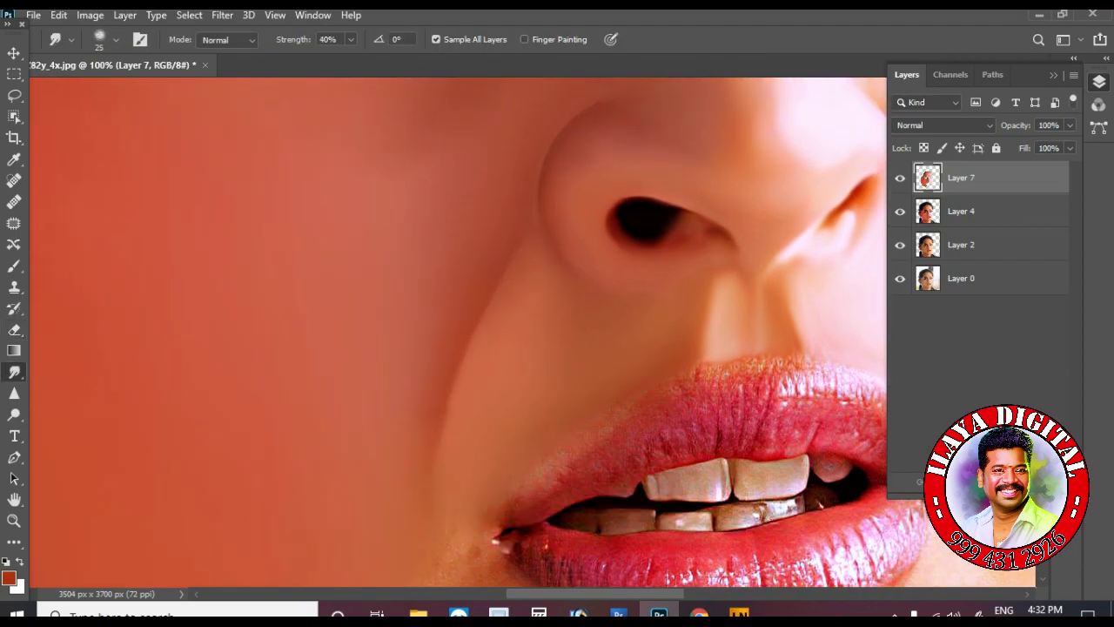
Smooth the rough skin beside and below the mouth corner using the Smudge tool with a 90 px brush.
{"action": "scroll", "coordinate": [458, 331], "scroll_direction": "down", "scroll_amount": 5}
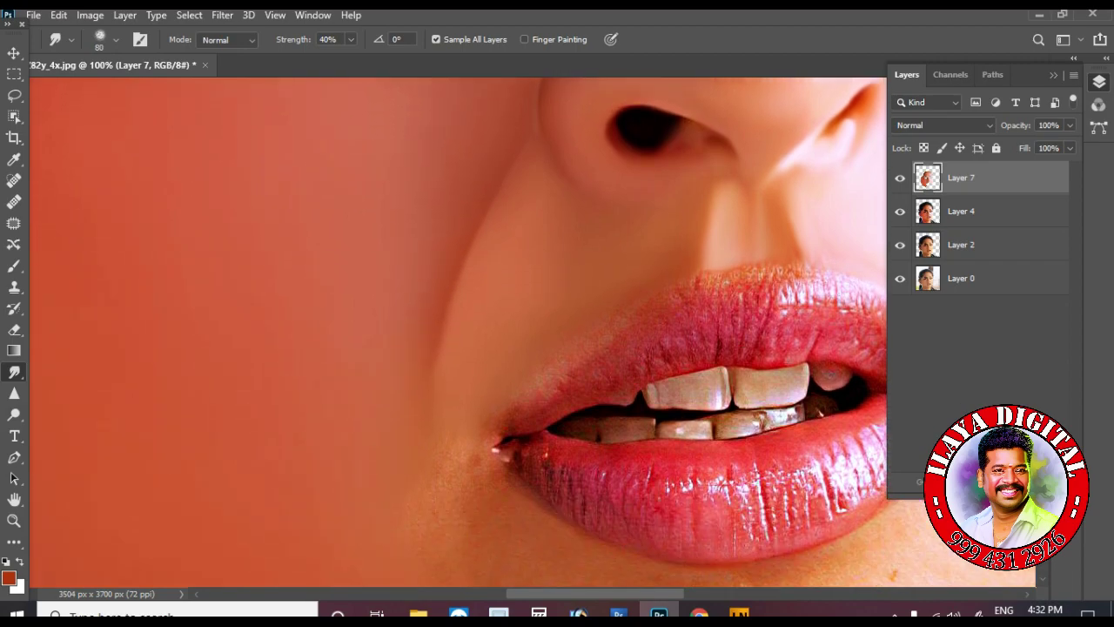
{"action": "key", "text": "bracketright"}
{"action": "key", "text": "bracketright"}
{"action": "key", "text": "bracketright"}
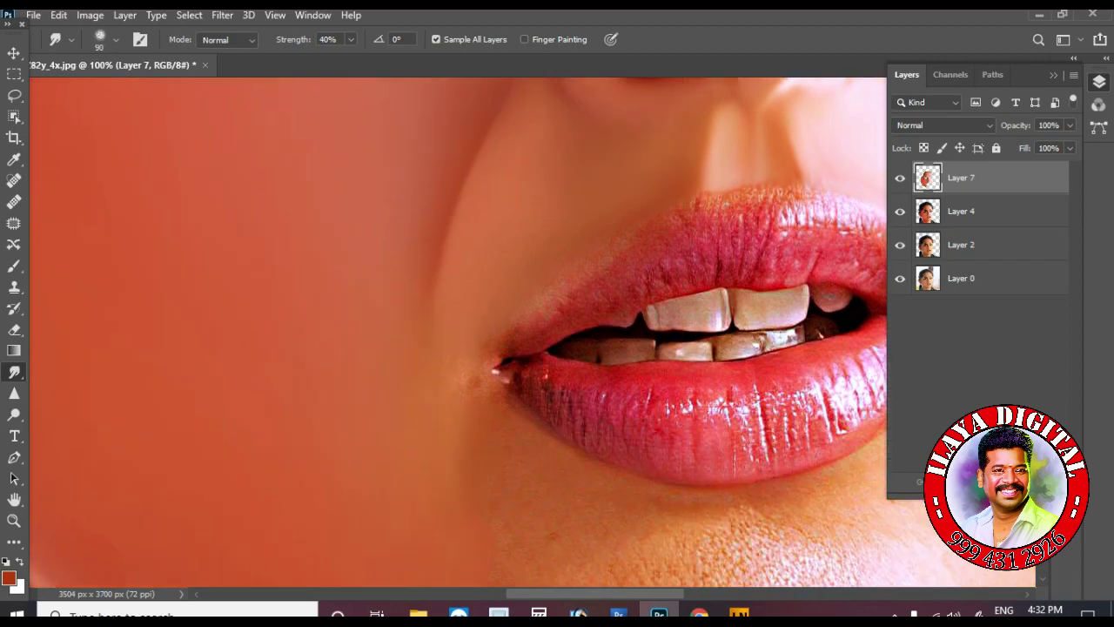
{"action": "key", "text": "ctrl+minus"}
{"action": "key", "text": "ctrl+minus"}
{"action": "key", "text": "ctrl+minus"}
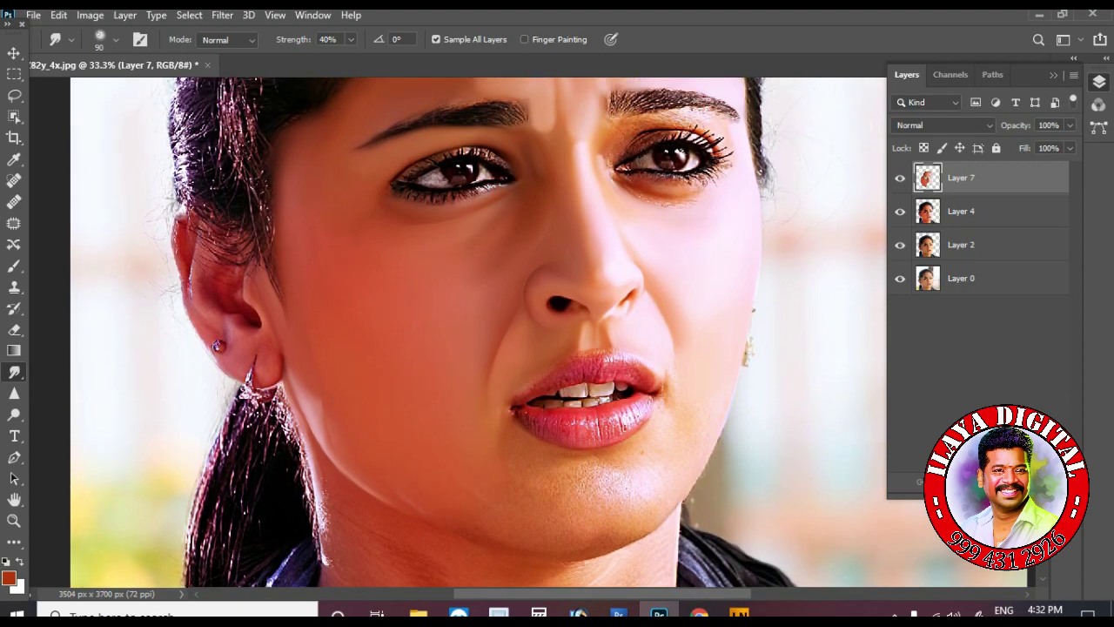
{"action": "key", "text": "e"}
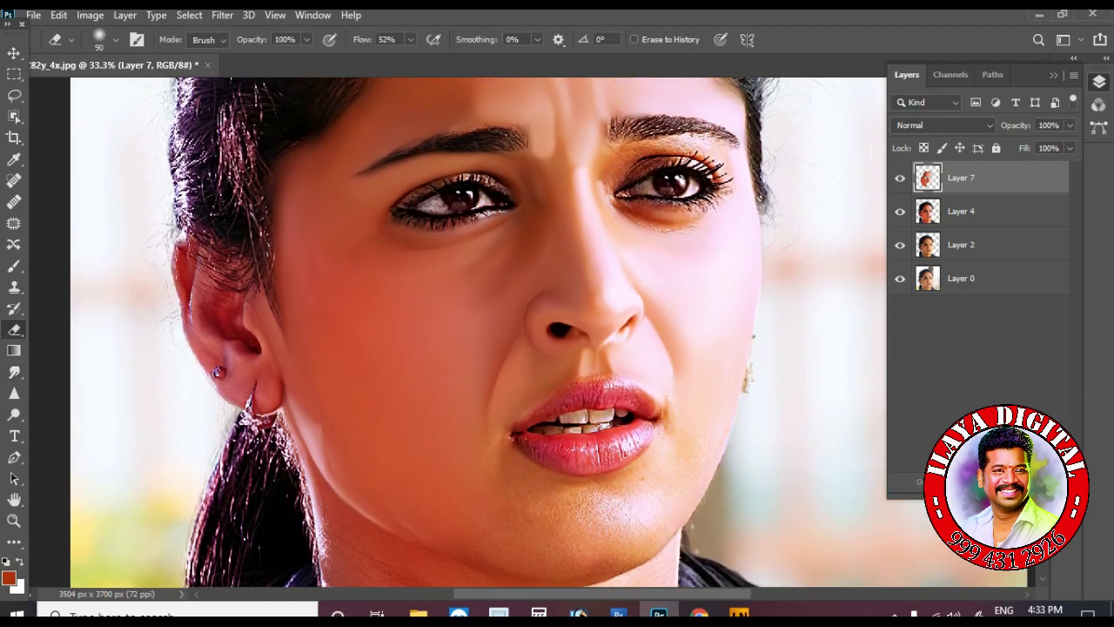
Smudge the dark crease beneath the lit-side eye into a smooth band from the inner corner outward, at 40% strength.
{"action": "key", "text": "z"}
{"action": "left_click_drag", "start_coordinate": [500, 95], "coordinate": [805, 278]}
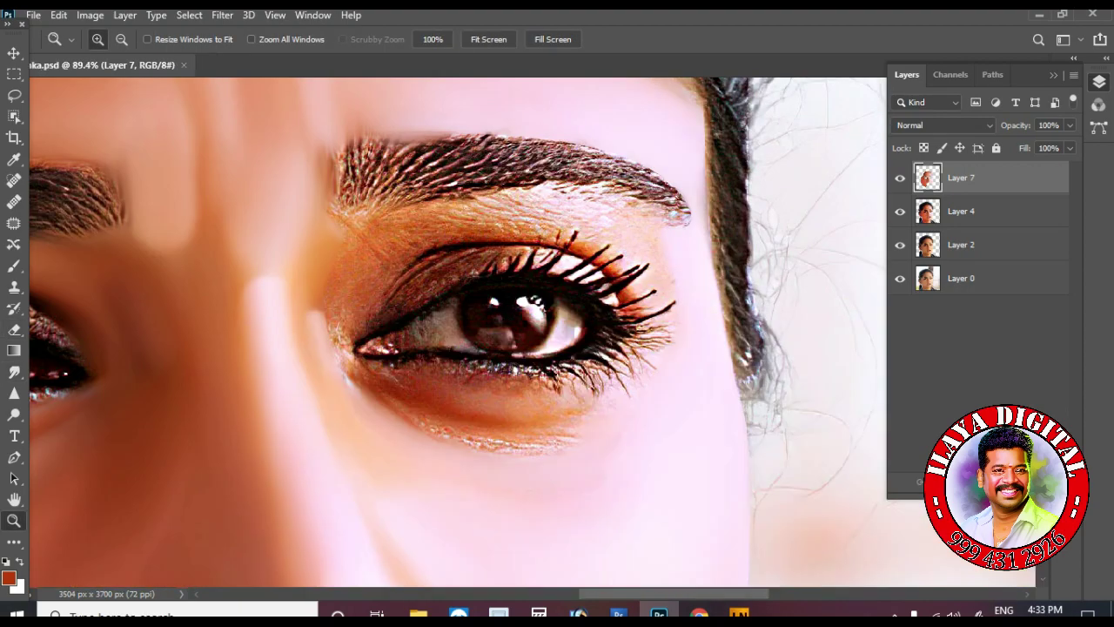
{"action": "key", "text": "r"}
{"action": "key", "text": "ctrl+1"}
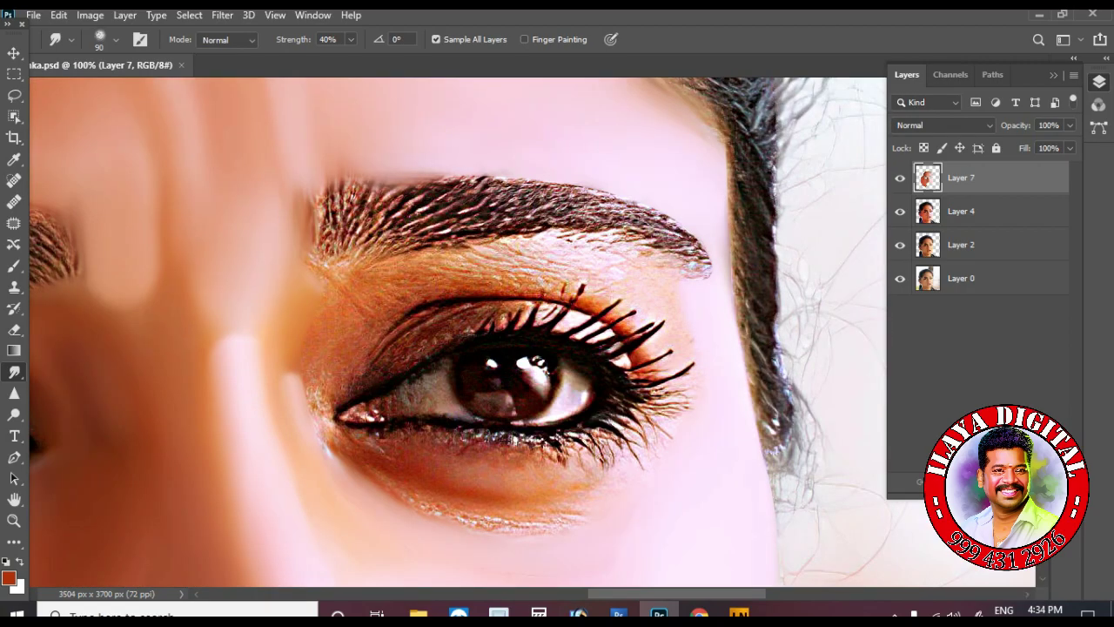
{"action": "key", "text": "z"}
{"action": "left_click", "coordinate": [470, 539]}
{"action": "key", "text": "r"}
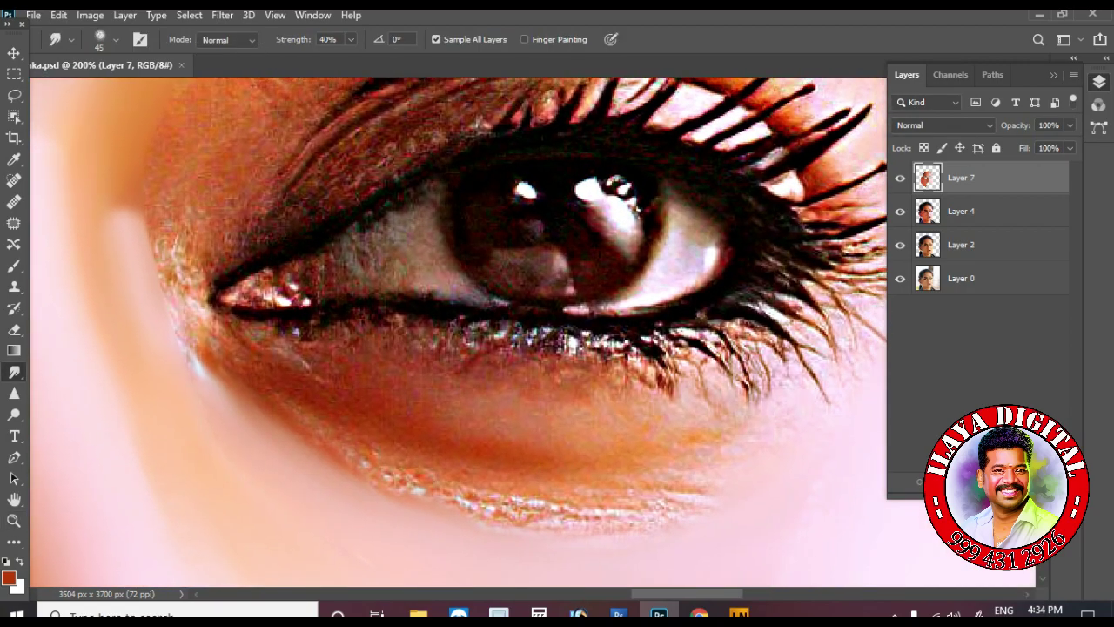
{"action": "left_click_drag", "start_coordinate": [696, 455], "coordinate": [492, 449]}
{"action": "left_click_drag", "start_coordinate": [208, 309], "coordinate": [265, 364]}
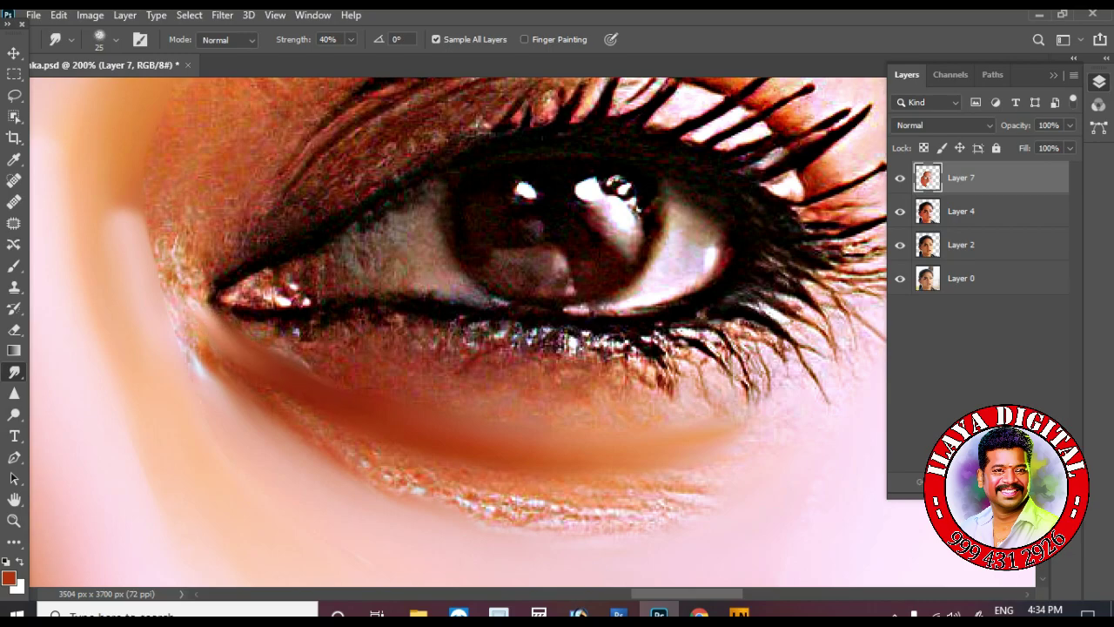
Outline the crescent of rough skin below the smoothed under-eye crease with a path and convert it to a selection.
{"action": "key", "text": "Tab"}
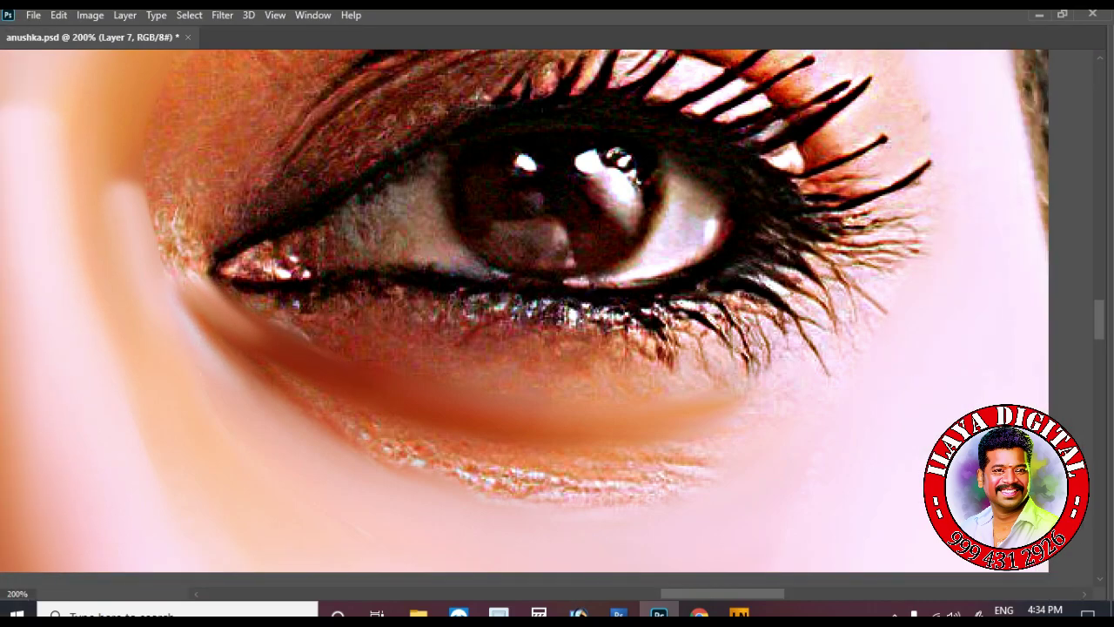
{"action": "left_click_drag", "start_coordinate": [668, 514], "coordinate": [925, 466]}
{"action": "left_click", "coordinate": [905, 416]}
{"action": "left_click", "coordinate": [748, 416]}
{"action": "left_click_drag", "start_coordinate": [197, 319], "coordinate": [12, 169]}
{"action": "key", "text": "ctrl+Return"}
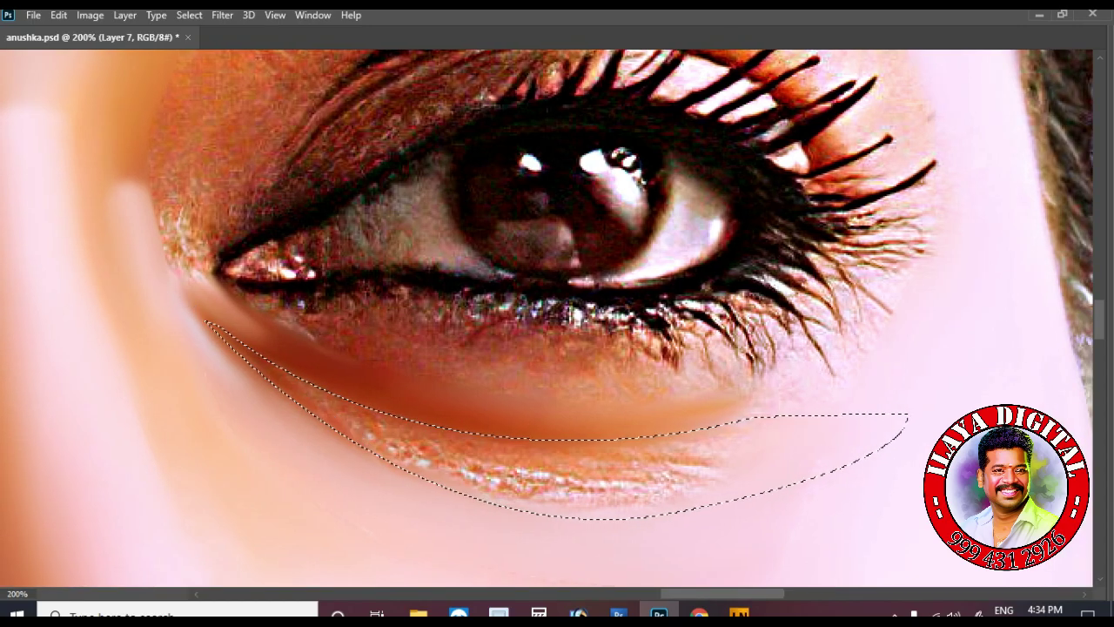
Smooth the skin inside the crescent selection, clear the selection, and blend the crease and the skin at the inner eye corner.
{"action": "key", "text": "ctrl+f"}
{"action": "key", "text": "ctrl+f"}
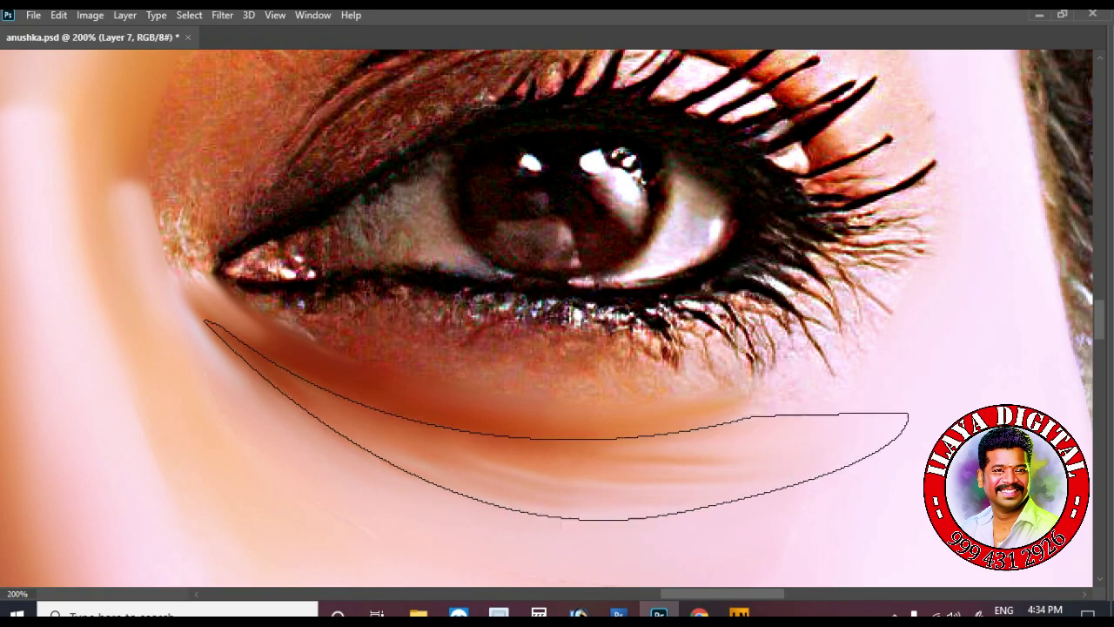
{"action": "key", "text": "ctrl+d"}
{"action": "left_click_drag", "start_coordinate": [550, 427], "coordinate": [722, 440]}
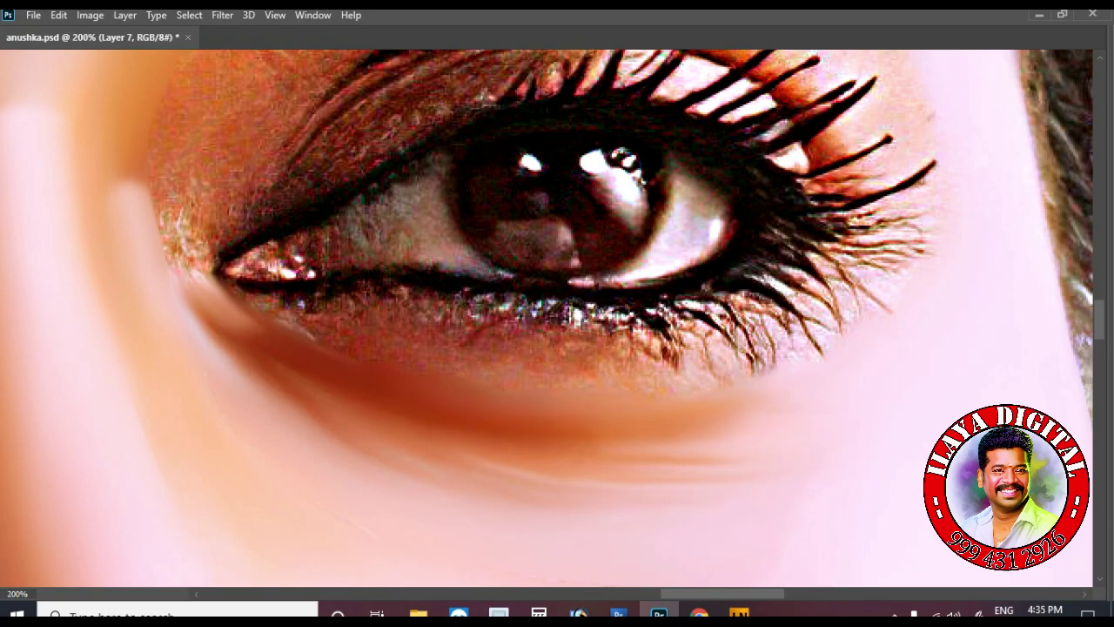
{"action": "left_click_drag", "start_coordinate": [186, 213], "coordinate": [188, 239]}
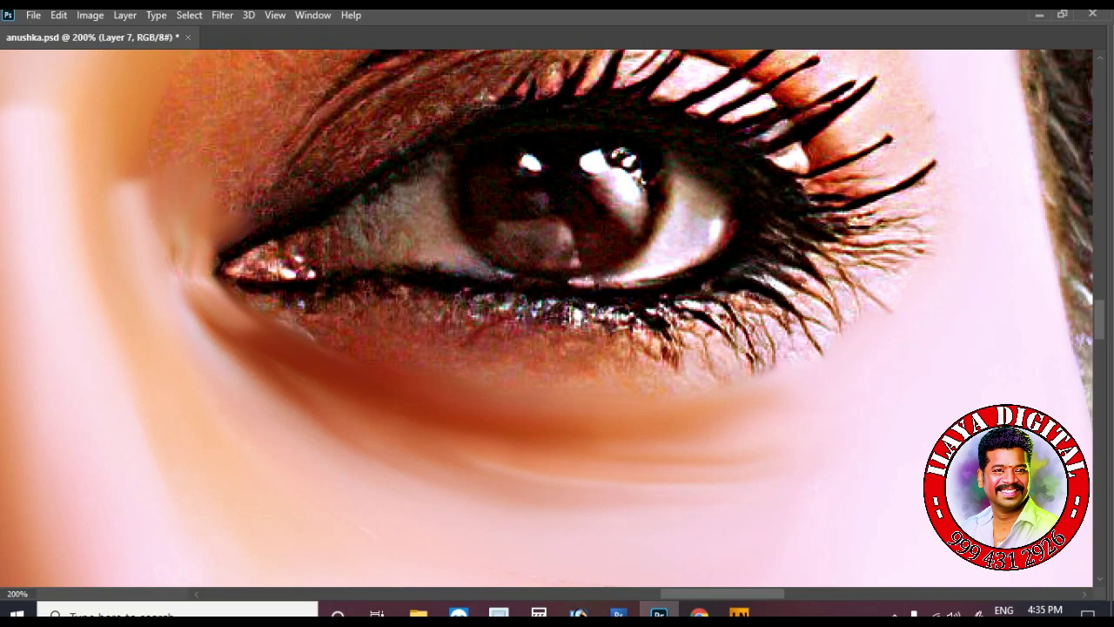
Smudge away the lower lashes and grainy texture between the lit-side eye and its under-eye crease.
{"action": "mouse_move", "coordinate": [261, 300]}
{"action": "left_mouse_down"}
{"action": "mouse_move", "coordinate": [574, 320]}
{"action": "mouse_move", "coordinate": [722, 300]}
{"action": "mouse_move", "coordinate": [814, 272]}
{"action": "mouse_move", "coordinate": [887, 292]}
{"action": "mouse_move", "coordinate": [783, 322]}
{"action": "mouse_move", "coordinate": [723, 366]}
{"action": "left_mouse_up"}
{"action": "left_click_drag", "start_coordinate": [504, 366], "coordinate": [696, 348]}
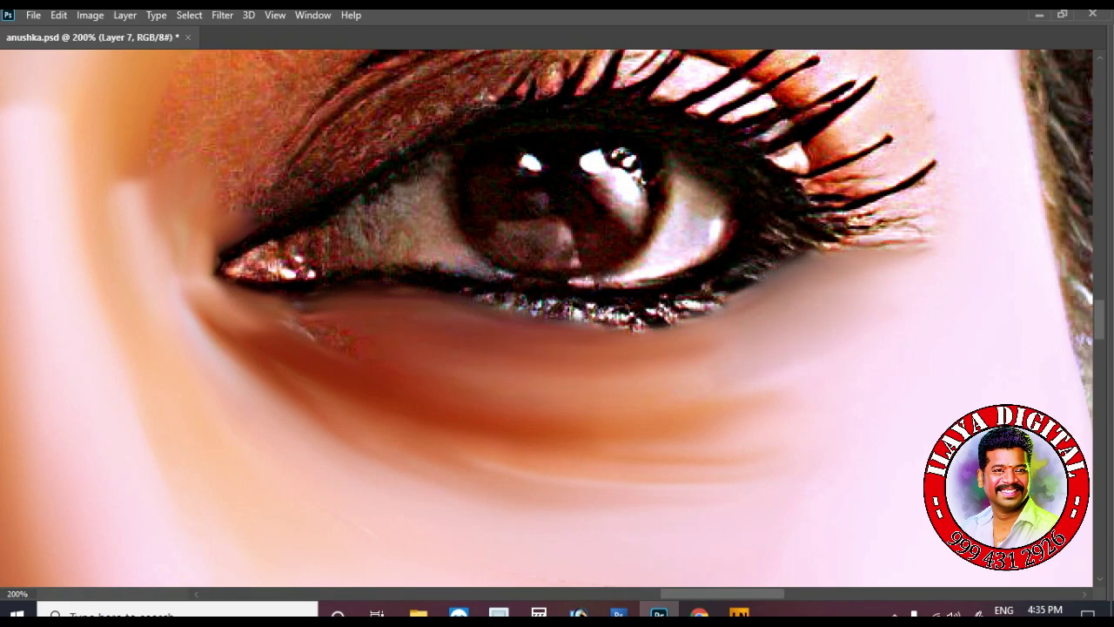
{"action": "left_click_drag", "start_coordinate": [644, 322], "coordinate": [749, 287]}
{"action": "left_click_drag", "start_coordinate": [322, 335], "coordinate": [287, 301]}
{"action": "left_click_drag", "start_coordinate": [522, 308], "coordinate": [387, 365]}
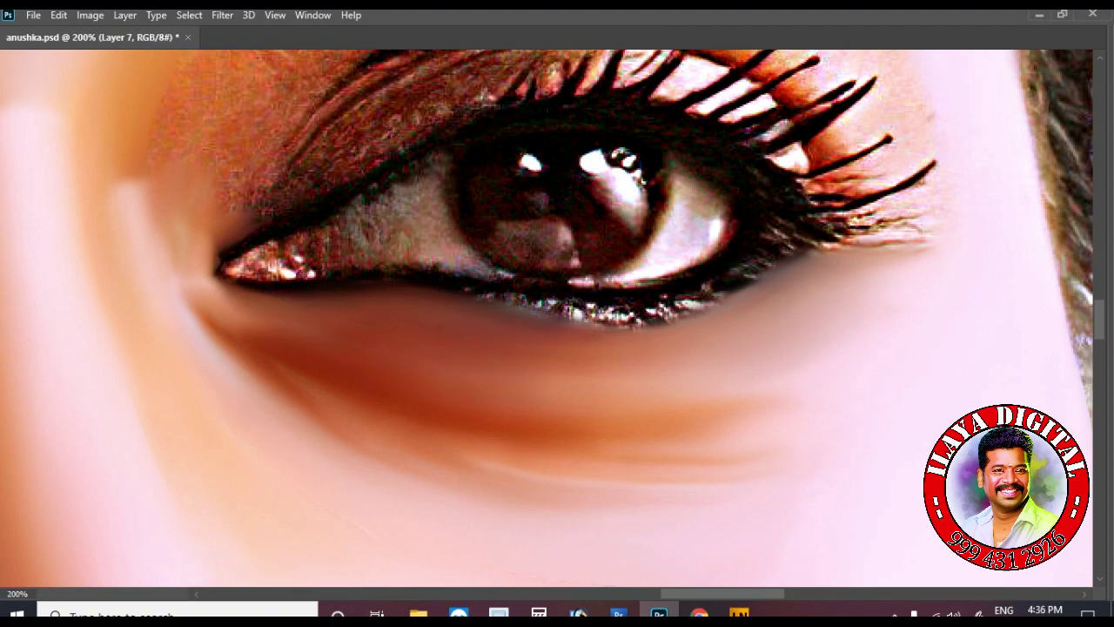
Blend the remaining speckled lash roots into a clean, dark lower eyelid line and soften the shading beneath it.
{"action": "left_click_drag", "start_coordinate": [239, 287], "coordinate": [179, 318]}
{"action": "mouse_move", "coordinate": [609, 433]}
{"action": "left_mouse_down"}
{"action": "mouse_move", "coordinate": [774, 423]}
{"action": "mouse_move", "coordinate": [610, 383]}
{"action": "left_mouse_up"}
{"action": "left_click_drag", "start_coordinate": [679, 322], "coordinate": [540, 366]}
{"action": "mouse_move", "coordinate": [474, 294]}
{"action": "left_mouse_down"}
{"action": "mouse_move", "coordinate": [600, 315]}
{"action": "mouse_move", "coordinate": [727, 300]}
{"action": "mouse_move", "coordinate": [783, 261]}
{"action": "mouse_move", "coordinate": [696, 304]}
{"action": "left_mouse_up"}
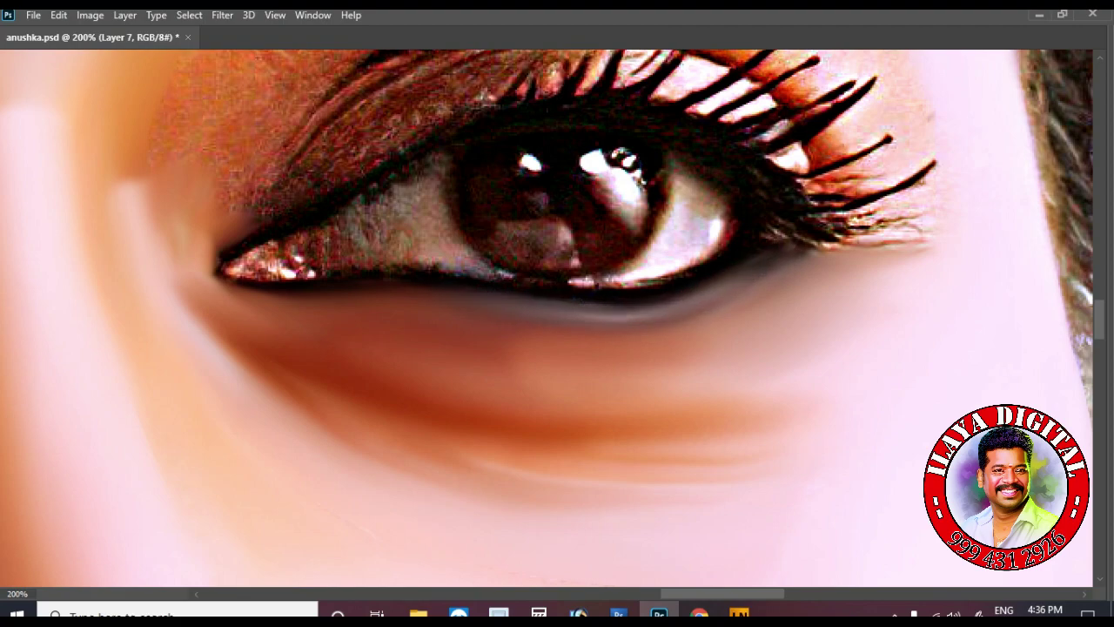
Smooth the inner corner of the lit-side eye with its dark outline, and soften the lashes at the outer corner.
{"action": "left_click_drag", "start_coordinate": [340, 275], "coordinate": [228, 278]}
{"action": "mouse_move", "coordinate": [757, 233]}
{"action": "left_mouse_down"}
{"action": "mouse_move", "coordinate": [931, 228]}
{"action": "mouse_move", "coordinate": [818, 246]}
{"action": "left_mouse_up"}
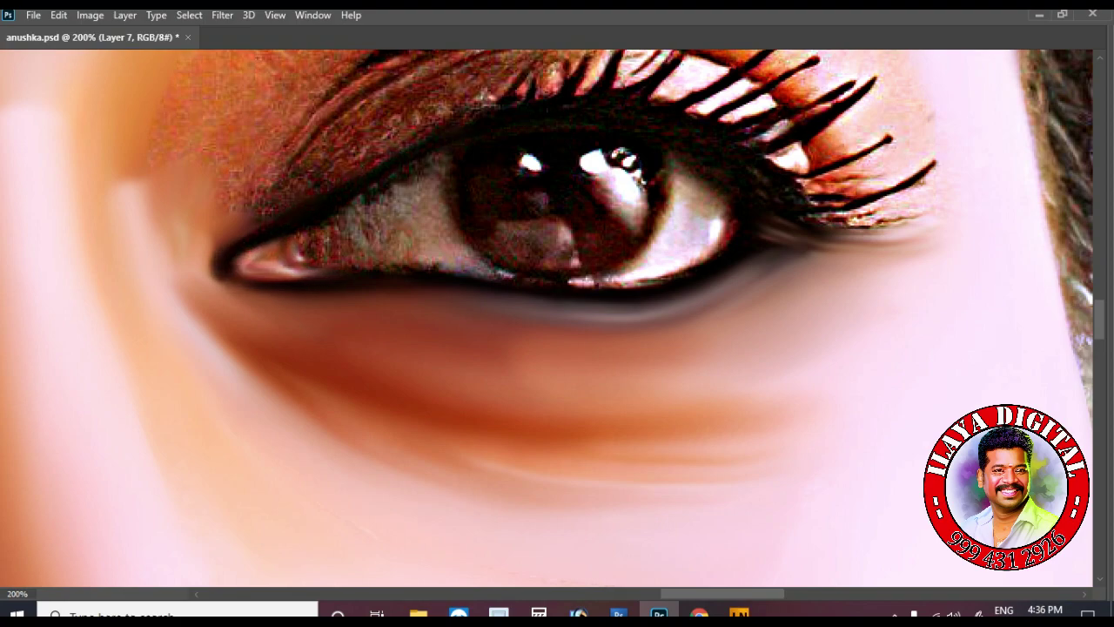
Smooth the skin fold just above the upper eyelid crease, covering the long lash tips, and soften the outer-corner lashes.
{"action": "mouse_move", "coordinate": [928, 209]}
{"action": "left_mouse_down"}
{"action": "mouse_move", "coordinate": [805, 228]}
{"action": "mouse_move", "coordinate": [932, 218]}
{"action": "left_mouse_up"}
{"action": "left_click_drag", "start_coordinate": [801, 226], "coordinate": [601, 288]}
{"action": "scroll", "coordinate": [601, 288], "scroll_direction": "up", "scroll_amount": 2}
{"action": "scroll", "coordinate": [600, 287], "scroll_direction": "up", "scroll_amount": 1}
{"action": "left_click_drag", "start_coordinate": [382, 108], "coordinate": [653, 83]}
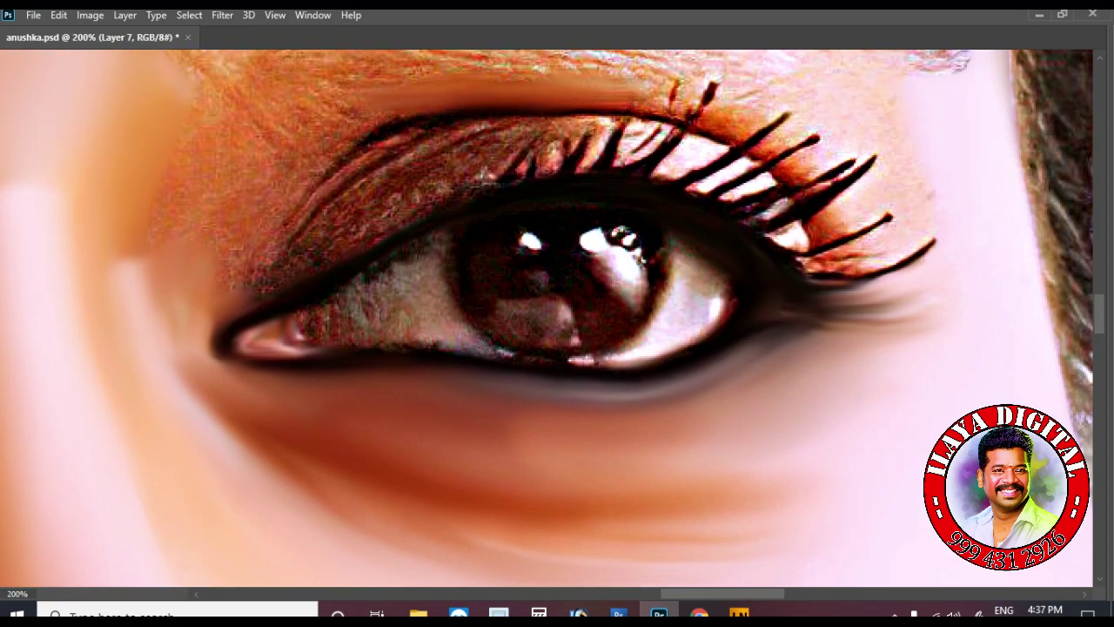
{"action": "left_click_drag", "start_coordinate": [539, 74], "coordinate": [714, 109]}
{"action": "left_click_drag", "start_coordinate": [409, 95], "coordinate": [326, 122]}
{"action": "left_click_drag", "start_coordinate": [274, 187], "coordinate": [417, 131]}
{"action": "mouse_move", "coordinate": [470, 102]}
{"action": "left_mouse_down"}
{"action": "mouse_move", "coordinate": [662, 121]}
{"action": "mouse_move", "coordinate": [783, 165]}
{"action": "mouse_move", "coordinate": [861, 253]}
{"action": "mouse_move", "coordinate": [913, 270]}
{"action": "left_mouse_up"}
Smooth the grainy skin between the eyelid crease and the eyebrow, including the nose side and the eyebrow's outer tip.
{"action": "scroll", "coordinate": [556, 313], "scroll_direction": "up", "scroll_amount": 3}
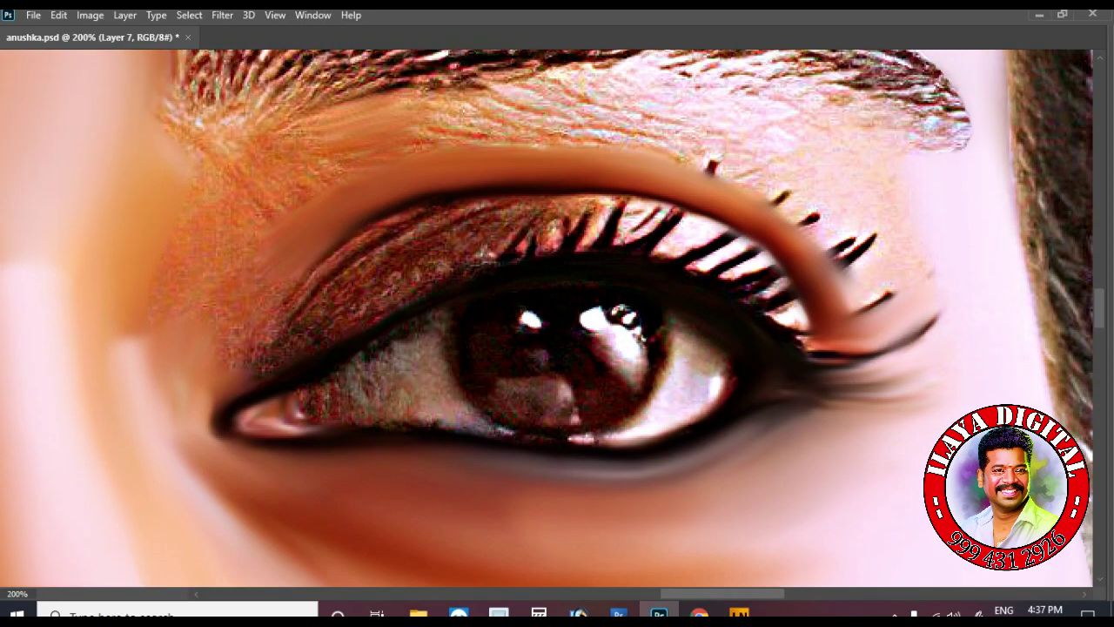
{"action": "scroll", "coordinate": [557, 313], "scroll_direction": "up", "scroll_amount": 2}
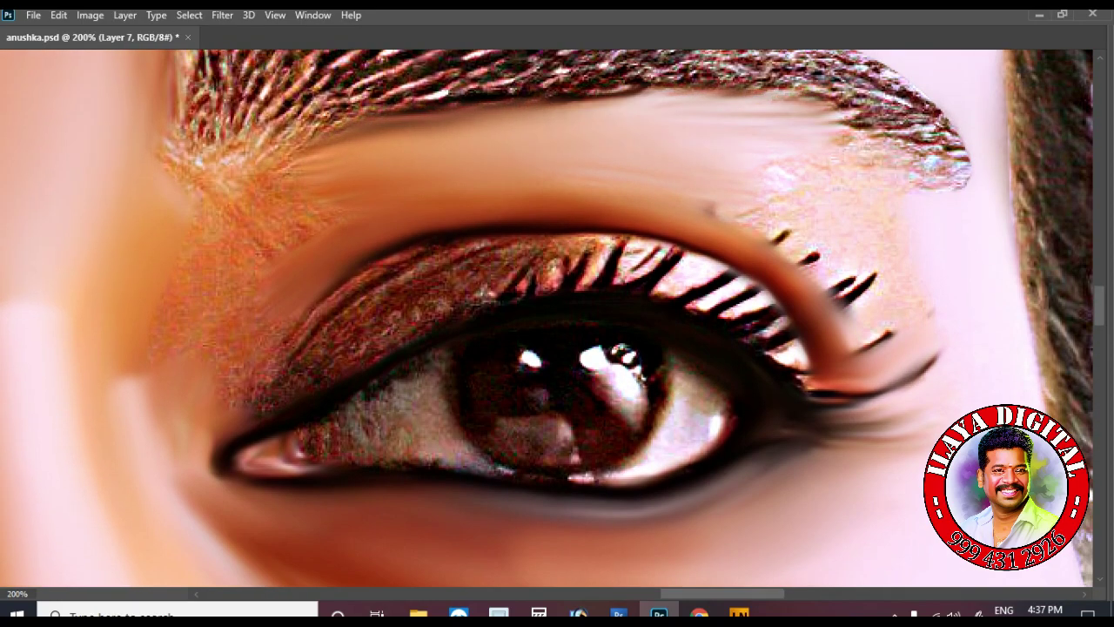
{"action": "mouse_move", "coordinate": [809, 253]}
{"action": "left_mouse_down"}
{"action": "mouse_move", "coordinate": [896, 343]}
{"action": "mouse_move", "coordinate": [757, 209]}
{"action": "mouse_move", "coordinate": [879, 356]}
{"action": "mouse_move", "coordinate": [609, 100]}
{"action": "left_mouse_up"}
{"action": "mouse_move", "coordinate": [844, 365]}
{"action": "left_mouse_down"}
{"action": "mouse_move", "coordinate": [923, 383]}
{"action": "mouse_move", "coordinate": [879, 461]}
{"action": "left_mouse_up"}
{"action": "scroll", "coordinate": [556, 313], "scroll_direction": "up", "scroll_amount": 3}
{"action": "mouse_move", "coordinate": [861, 152]}
{"action": "left_mouse_down"}
{"action": "mouse_move", "coordinate": [935, 213]}
{"action": "mouse_move", "coordinate": [958, 257]}
{"action": "left_mouse_up"}
{"action": "mouse_move", "coordinate": [161, 287]}
{"action": "left_mouse_down"}
{"action": "mouse_move", "coordinate": [230, 235]}
{"action": "mouse_move", "coordinate": [348, 218]}
{"action": "mouse_move", "coordinate": [165, 131]}
{"action": "left_mouse_up"}
{"action": "mouse_move", "coordinate": [522, 217]}
{"action": "left_mouse_down"}
{"action": "mouse_move", "coordinate": [505, 279]}
{"action": "mouse_move", "coordinate": [609, 270]}
{"action": "left_mouse_up"}
Smudge the upper eyelid into even shading from the inner to the outer corner, removing the upper lashes.
{"action": "scroll", "coordinate": [556, 319], "scroll_direction": "down", "scroll_amount": 3}
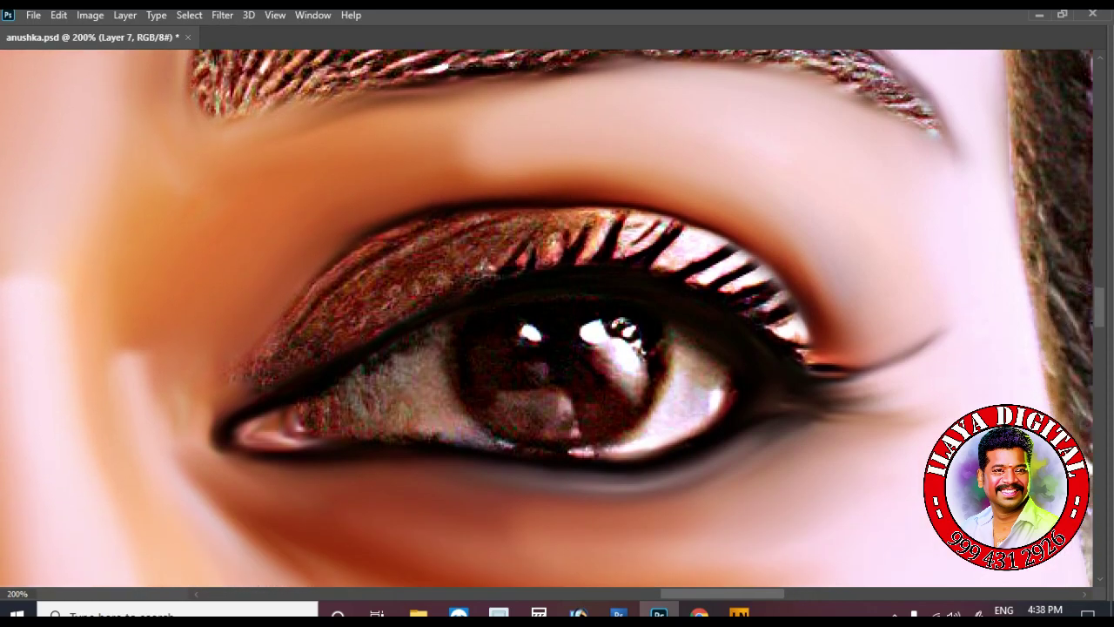
{"action": "left_click_drag", "start_coordinate": [274, 344], "coordinate": [513, 218]}
{"action": "left_click_drag", "start_coordinate": [295, 353], "coordinate": [435, 287]}
{"action": "left_click_drag", "start_coordinate": [348, 305], "coordinate": [501, 222]}
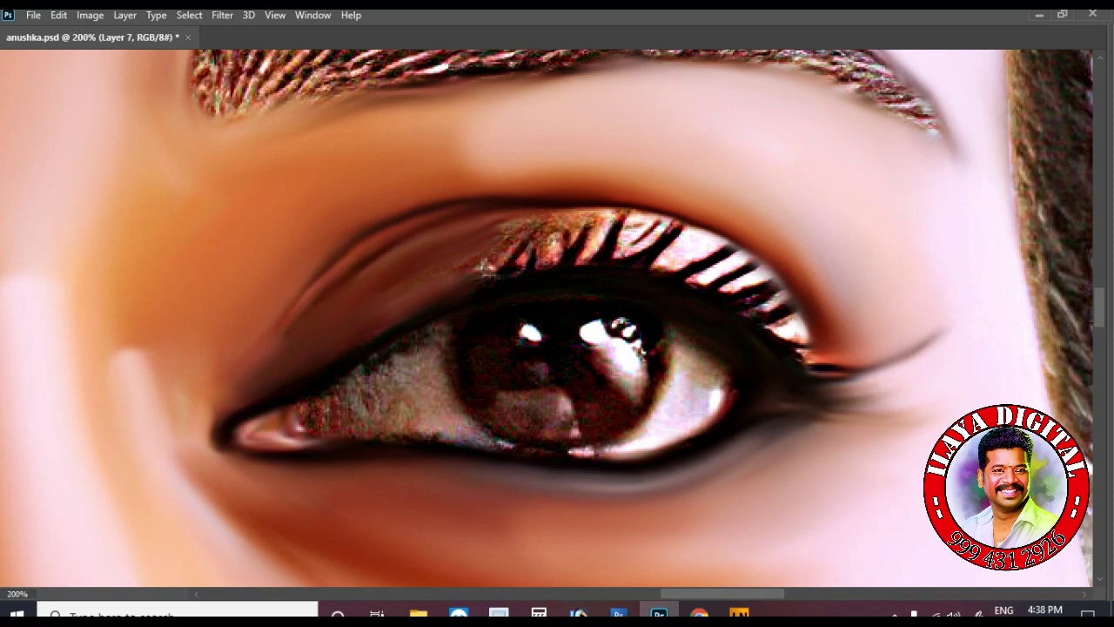
{"action": "mouse_move", "coordinate": [610, 222]}
{"action": "left_mouse_down"}
{"action": "mouse_move", "coordinate": [723, 261]}
{"action": "mouse_move", "coordinate": [827, 370]}
{"action": "left_mouse_up"}
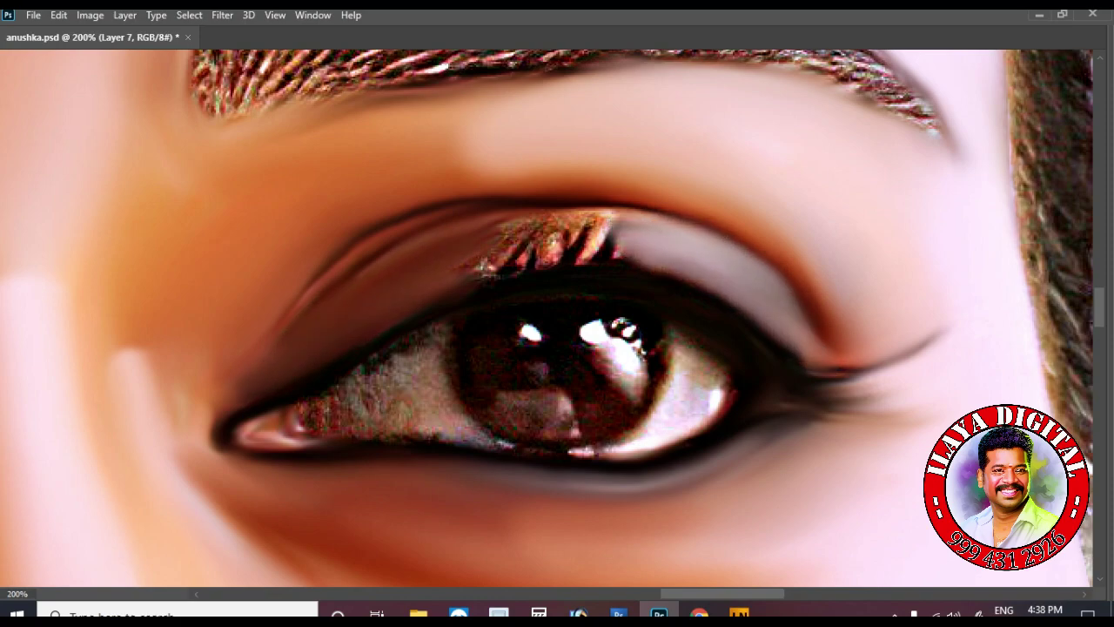
{"action": "left_click_drag", "start_coordinate": [556, 237], "coordinate": [466, 272]}
{"action": "mouse_move", "coordinate": [636, 248]}
{"action": "left_mouse_down"}
{"action": "mouse_move", "coordinate": [522, 235]}
{"action": "mouse_move", "coordinate": [513, 248]}
{"action": "left_mouse_up"}
{"action": "mouse_move", "coordinate": [661, 218]}
{"action": "left_mouse_down"}
{"action": "mouse_move", "coordinate": [522, 226]}
{"action": "mouse_move", "coordinate": [679, 231]}
{"action": "left_mouse_up"}
Outline the upper eyelid with the Pen tool, load it as a selection, smooth the lid's edges, and clear the selection.
{"action": "scroll", "coordinate": [557, 314], "scroll_direction": "down", "scroll_amount": 2}
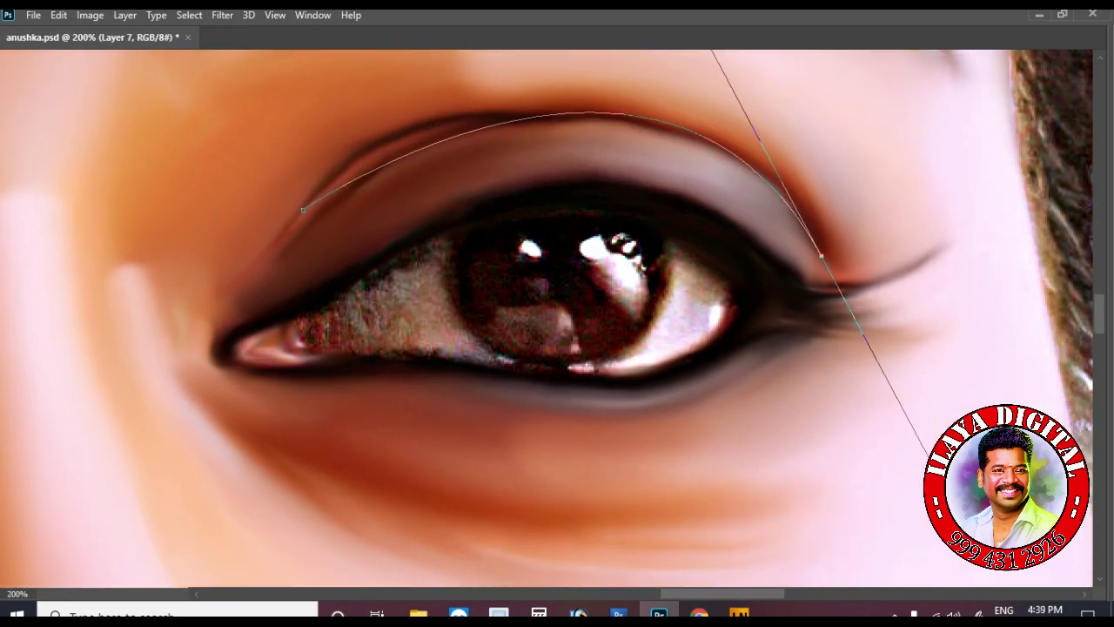
{"action": "left_click_drag", "start_coordinate": [517, 122], "coordinate": [669, 130]}
{"action": "left_click_drag", "start_coordinate": [824, 261], "coordinate": [899, 451]}
{"action": "left_click_drag", "start_coordinate": [407, 241], "coordinate": [642, 81]}
{"action": "left_click_drag", "start_coordinate": [288, 309], "coordinate": [301, 303]}
{"action": "key", "text": "ctrl+Return"}
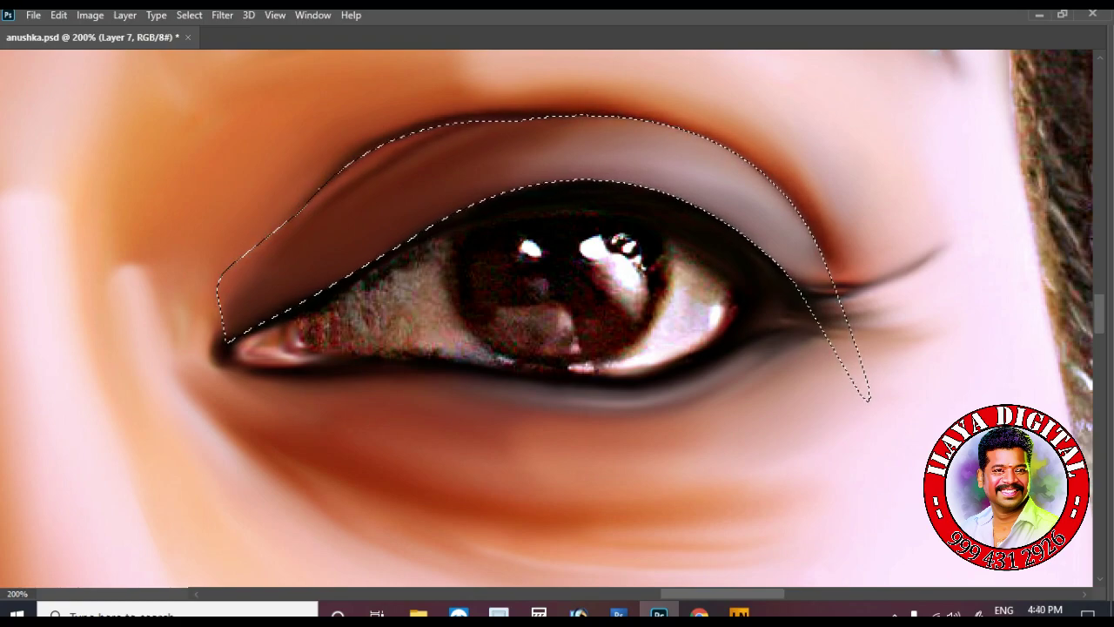
{"action": "key", "text": "ctrl+d"}
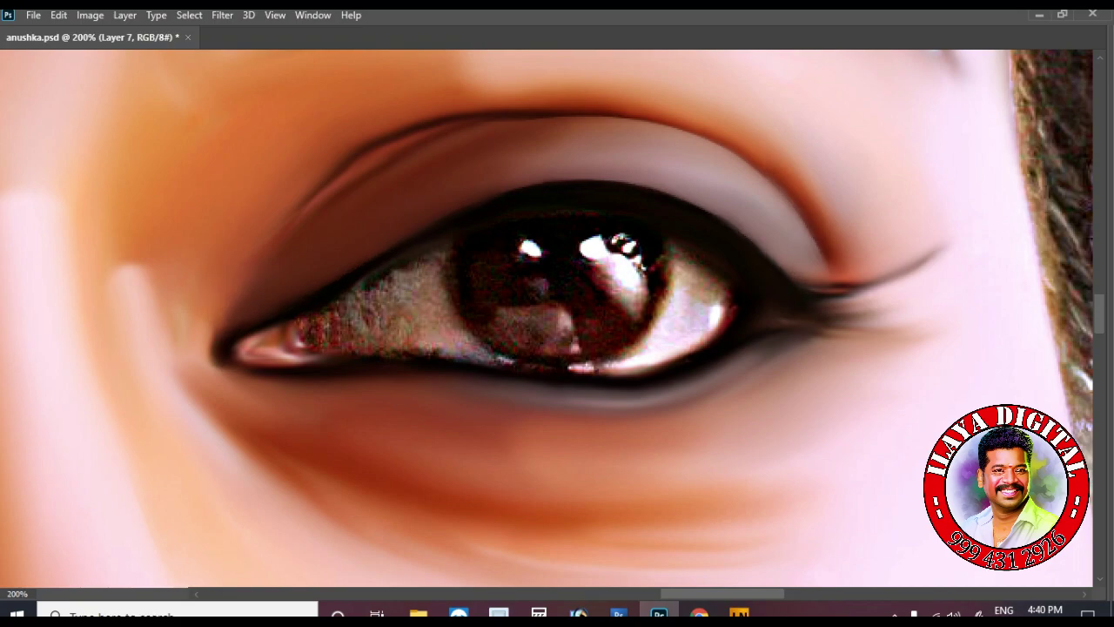
Smooth the grain in the iris and pupil, and blend the brown reflection and the white catchlight.
{"action": "scroll", "coordinate": [553, 318], "scroll_direction": "down", "scroll_amount": 3}
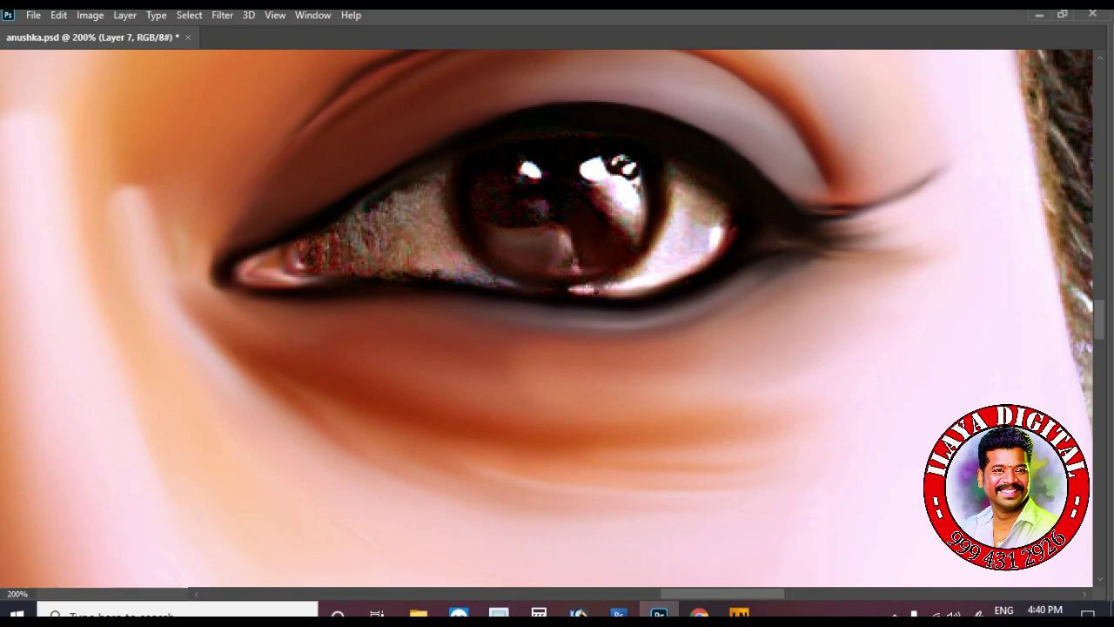
{"action": "left_click_drag", "start_coordinate": [620, 198], "coordinate": [628, 228]}
{"action": "left_click_drag", "start_coordinate": [621, 163], "coordinate": [595, 184]}
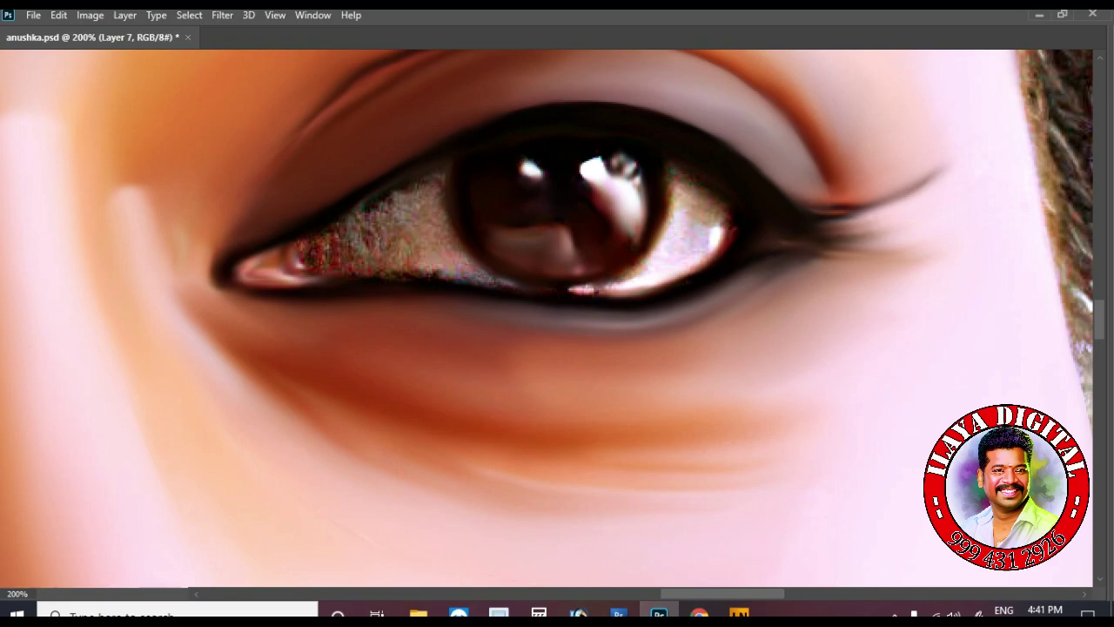
{"action": "scroll", "coordinate": [652, 202], "scroll_direction": "up", "scroll_amount": 3}
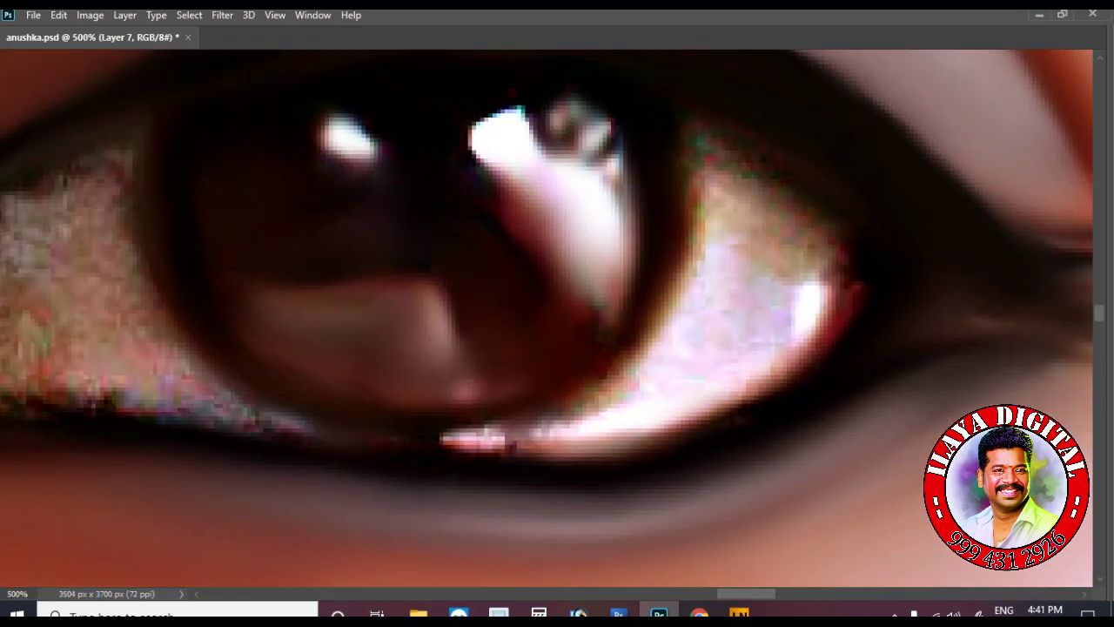
{"action": "left_click_drag", "start_coordinate": [409, 313], "coordinate": [448, 361]}
{"action": "left_click_drag", "start_coordinate": [487, 130], "coordinate": [509, 209]}
Smooth the white on the outer side of the eye along with its thin bright lower rim.
{"action": "mouse_move", "coordinate": [531, 122]}
{"action": "left_mouse_down"}
{"action": "mouse_move", "coordinate": [600, 296]}
{"action": "mouse_move", "coordinate": [631, 243]}
{"action": "mouse_move", "coordinate": [617, 292]}
{"action": "mouse_move", "coordinate": [714, 226]}
{"action": "mouse_move", "coordinate": [827, 279]}
{"action": "mouse_move", "coordinate": [848, 330]}
{"action": "left_mouse_up"}
{"action": "mouse_move", "coordinate": [618, 396]}
{"action": "left_mouse_down"}
{"action": "mouse_move", "coordinate": [513, 435]}
{"action": "mouse_move", "coordinate": [448, 442]}
{"action": "left_mouse_up"}
{"action": "mouse_move", "coordinate": [679, 431]}
{"action": "left_mouse_down"}
{"action": "mouse_move", "coordinate": [800, 352]}
{"action": "mouse_move", "coordinate": [696, 424]}
{"action": "left_mouse_up"}
{"action": "mouse_move", "coordinate": [435, 448]}
{"action": "left_mouse_down"}
{"action": "mouse_move", "coordinate": [583, 457]}
{"action": "mouse_move", "coordinate": [766, 388]}
{"action": "left_mouse_up"}
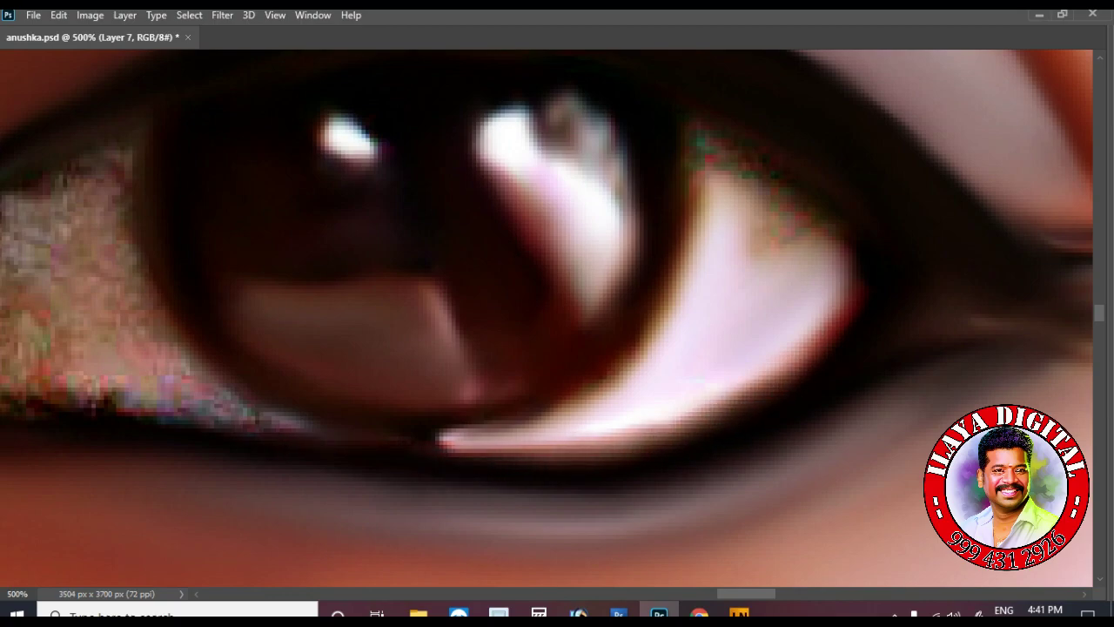
Blend the rest of the outer eye white and reshape the large catchlight into a clean, tapered highlight.
{"action": "scroll", "coordinate": [546, 317], "scroll_direction": "up", "scroll_amount": 2}
{"action": "mouse_move", "coordinate": [853, 370]}
{"action": "left_mouse_down"}
{"action": "mouse_move", "coordinate": [688, 209]}
{"action": "mouse_move", "coordinate": [696, 286]}
{"action": "mouse_move", "coordinate": [653, 383]}
{"action": "left_mouse_up"}
{"action": "mouse_move", "coordinate": [635, 322]}
{"action": "left_mouse_down"}
{"action": "mouse_move", "coordinate": [670, 409]}
{"action": "mouse_move", "coordinate": [701, 261]}
{"action": "left_mouse_up"}
{"action": "mouse_move", "coordinate": [548, 205]}
{"action": "left_mouse_down"}
{"action": "mouse_move", "coordinate": [596, 213]}
{"action": "mouse_move", "coordinate": [578, 365]}
{"action": "mouse_move", "coordinate": [522, 252]}
{"action": "left_mouse_up"}
{"action": "left_click_drag", "start_coordinate": [570, 291], "coordinate": [583, 404]}
{"action": "left_click_drag", "start_coordinate": [609, 234], "coordinate": [583, 391]}
Pick a near-white foreground color and paint and blend the inner eye white toward the tear duct, smoothing away the grain.
{"action": "left_click_drag", "start_coordinate": [348, 213], "coordinate": [744, 170]}
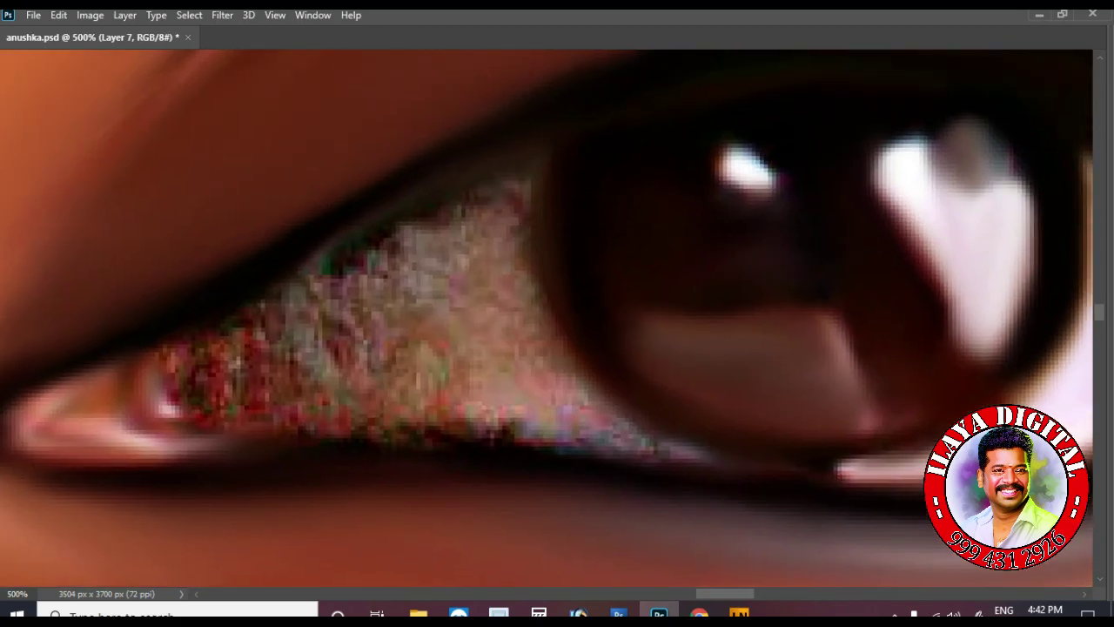
{"action": "left_click_drag", "start_coordinate": [282, 306], "coordinate": [452, 287]}
{"action": "left_click_drag", "start_coordinate": [409, 243], "coordinate": [469, 214]}
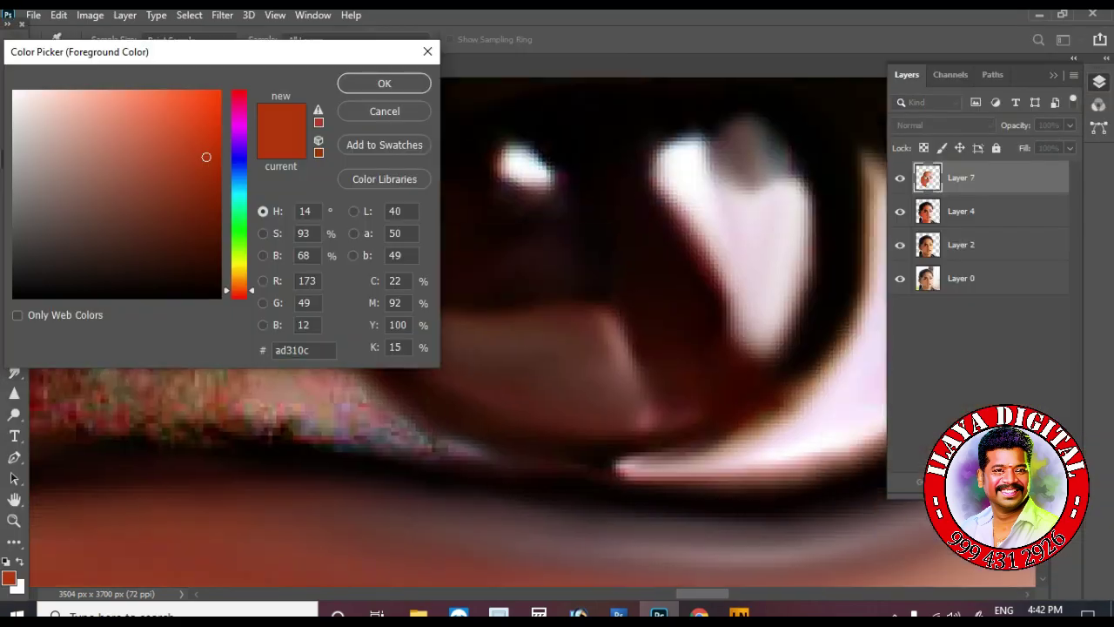
{"action": "left_click", "coordinate": [32, 96]}
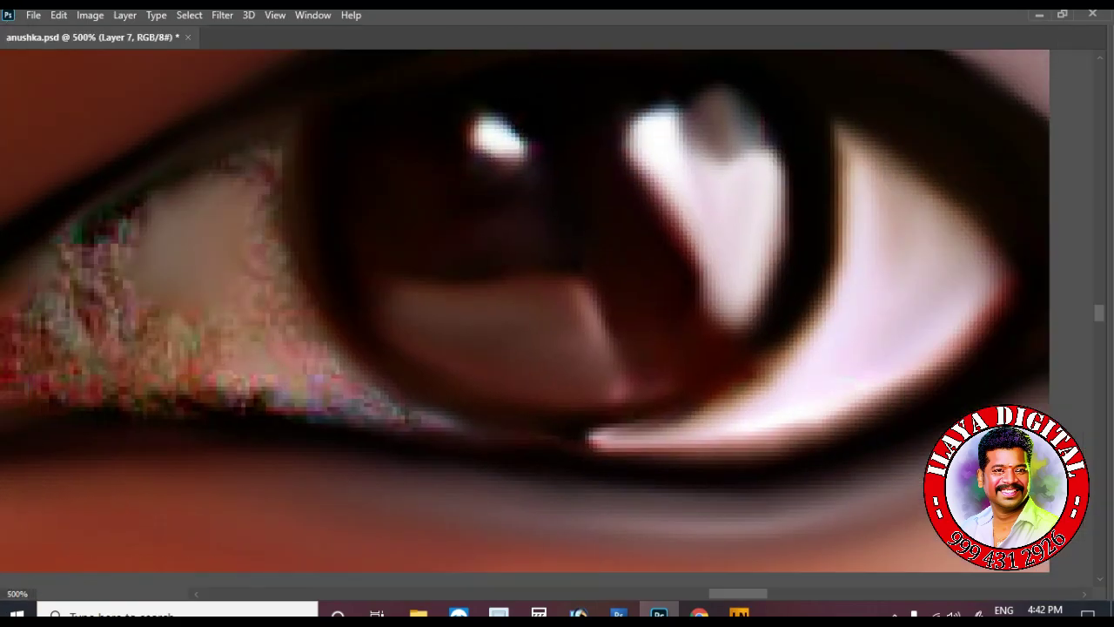
{"action": "left_click_drag", "start_coordinate": [435, 261], "coordinate": [609, 261]}
{"action": "mouse_move", "coordinate": [392, 200]}
{"action": "left_mouse_down"}
{"action": "mouse_move", "coordinate": [391, 330]}
{"action": "mouse_move", "coordinate": [322, 230]}
{"action": "mouse_move", "coordinate": [435, 165]}
{"action": "mouse_move", "coordinate": [287, 279]}
{"action": "left_mouse_up"}
{"action": "mouse_move", "coordinate": [348, 209]}
{"action": "left_mouse_down"}
{"action": "mouse_move", "coordinate": [450, 187]}
{"action": "mouse_move", "coordinate": [495, 287]}
{"action": "mouse_move", "coordinate": [362, 378]}
{"action": "mouse_move", "coordinate": [796, 444]}
{"action": "left_mouse_up"}
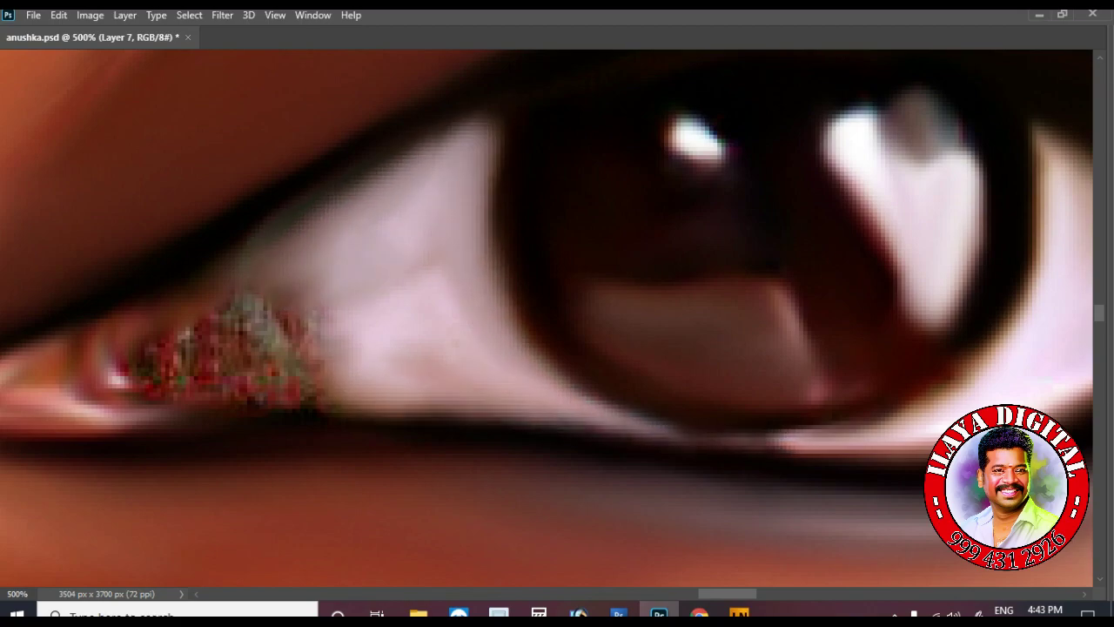
{"action": "mouse_move", "coordinate": [479, 174]}
{"action": "left_mouse_down"}
{"action": "mouse_move", "coordinate": [514, 322]}
{"action": "mouse_move", "coordinate": [218, 392]}
{"action": "mouse_move", "coordinate": [409, 418]}
{"action": "mouse_move", "coordinate": [235, 348]}
{"action": "left_mouse_up"}
Soften the streaky crease lines and the skin beneath the lit-side eye.
{"action": "key", "text": "ctrl+minus"}
{"action": "key", "text": "ctrl+minus"}
{"action": "key", "text": "ctrl+minus"}
{"action": "key", "text": "ctrl+minus"}
{"action": "key", "text": "ctrl+minus"}
{"action": "key", "text": "ctrl+minus"}
{"action": "key", "text": "ctrl+minus"}
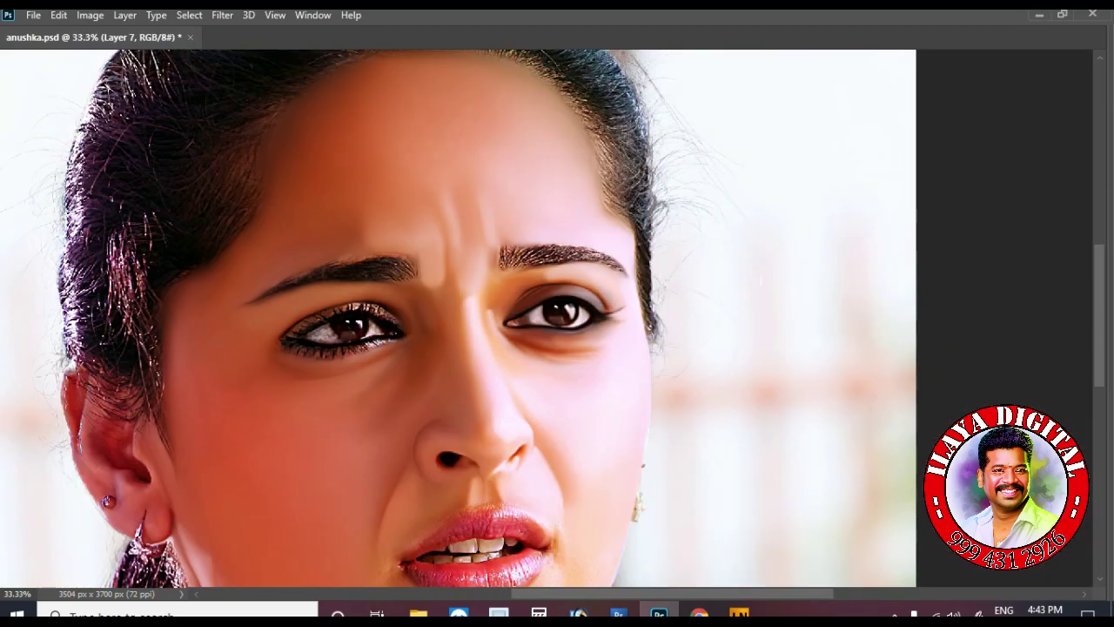
{"action": "left_click_drag", "start_coordinate": [417, 227], "coordinate": [659, 460]}
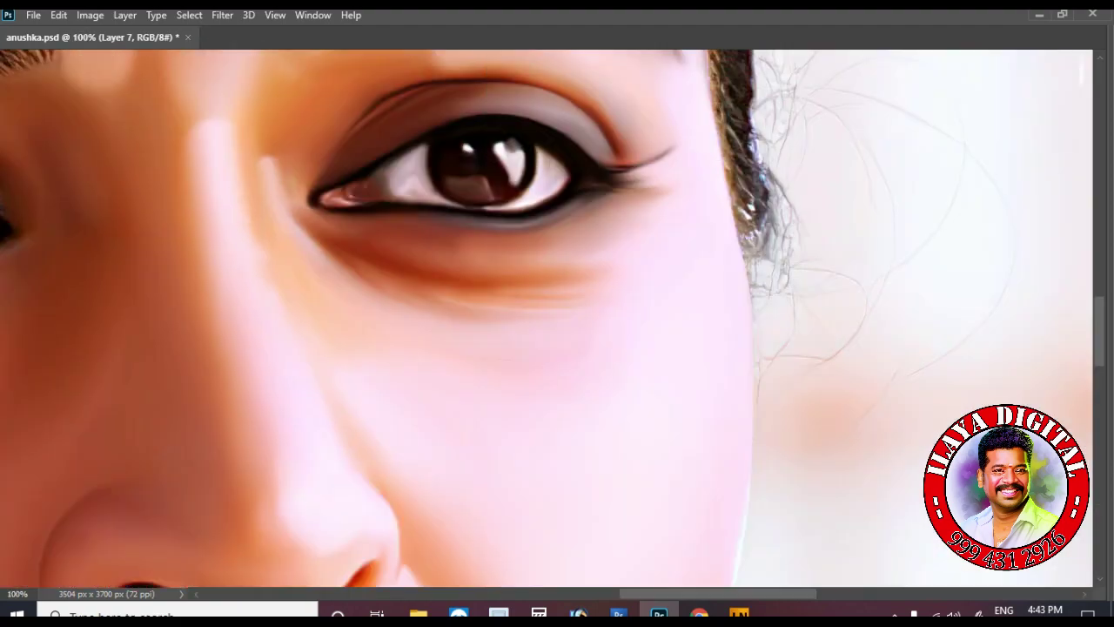
{"action": "mouse_move", "coordinate": [369, 287]}
{"action": "left_mouse_down"}
{"action": "mouse_move", "coordinate": [517, 313]}
{"action": "mouse_move", "coordinate": [363, 296]}
{"action": "left_mouse_up"}
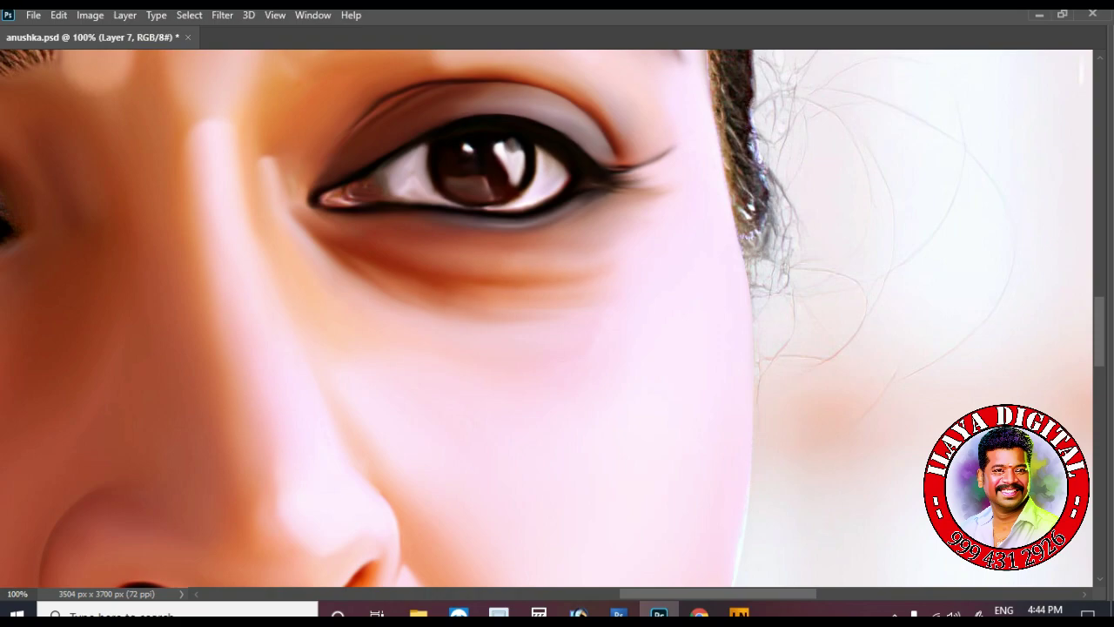
Smudge away the lower lashes of the shadow-side eye, leaving a dark lower lid line with soft shading beneath it.
{"action": "key", "text": "ctrl+minus"}
{"action": "key", "text": "ctrl+minus"}
{"action": "key", "text": "ctrl+minus"}
{"action": "key", "text": "ctrl+minus"}
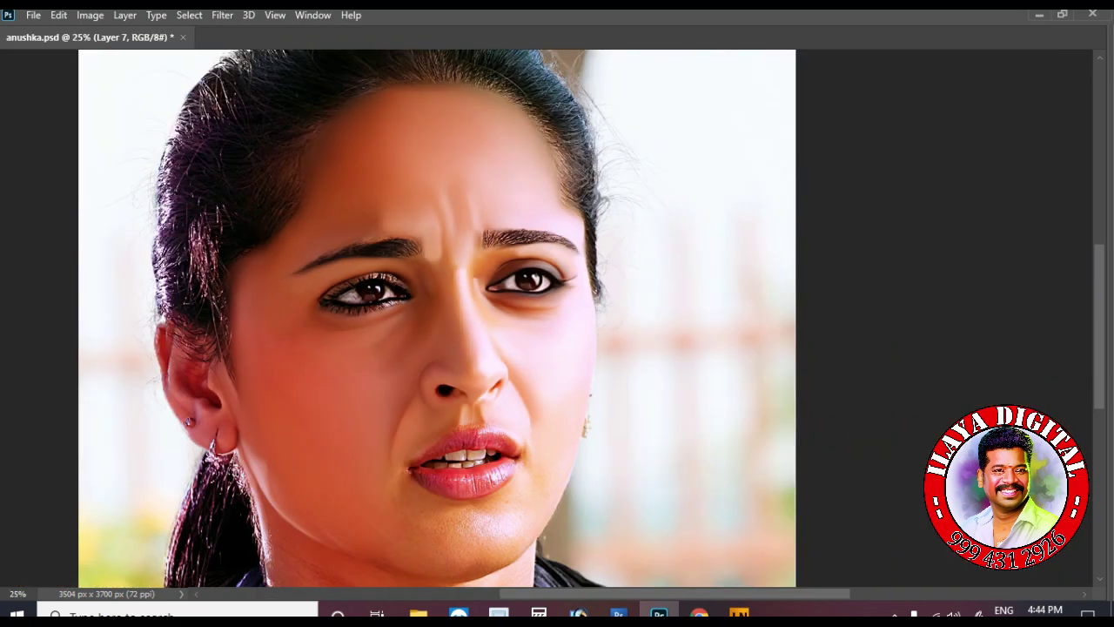
{"action": "key", "text": "ctrl+plus"}
{"action": "key", "text": "ctrl+plus"}
{"action": "key", "text": "ctrl+plus"}
{"action": "key", "text": "ctrl+plus"}
{"action": "key", "text": "ctrl+plus"}
{"action": "key", "text": "ctrl+plus"}
{"action": "scroll", "coordinate": [547, 317], "scroll_direction": "up", "scroll_amount": 2}
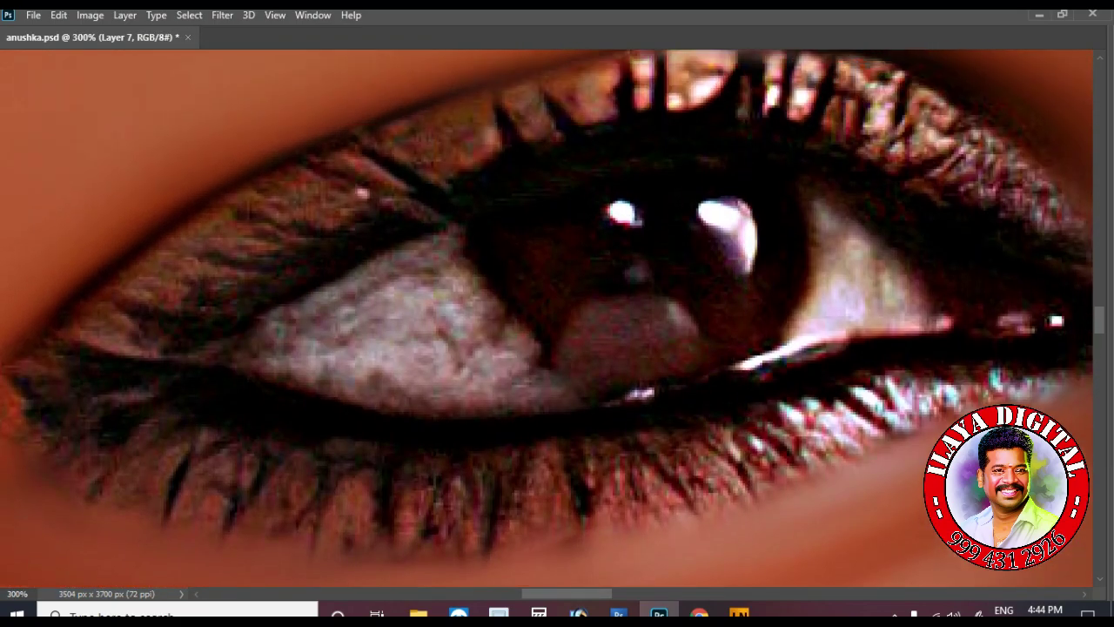
{"action": "key", "text": "ctrl+minus"}
{"action": "left_click_drag", "start_coordinate": [713, 356], "coordinate": [910, 318]}
{"action": "mouse_move", "coordinate": [487, 409]}
{"action": "left_mouse_down"}
{"action": "mouse_move", "coordinate": [836, 322]}
{"action": "mouse_move", "coordinate": [661, 383]}
{"action": "mouse_move", "coordinate": [287, 374]}
{"action": "mouse_move", "coordinate": [609, 396]}
{"action": "mouse_move", "coordinate": [661, 370]}
{"action": "left_mouse_up"}
{"action": "mouse_move", "coordinate": [239, 396]}
{"action": "left_mouse_down"}
{"action": "mouse_move", "coordinate": [348, 411]}
{"action": "mouse_move", "coordinate": [631, 383]}
{"action": "left_mouse_up"}
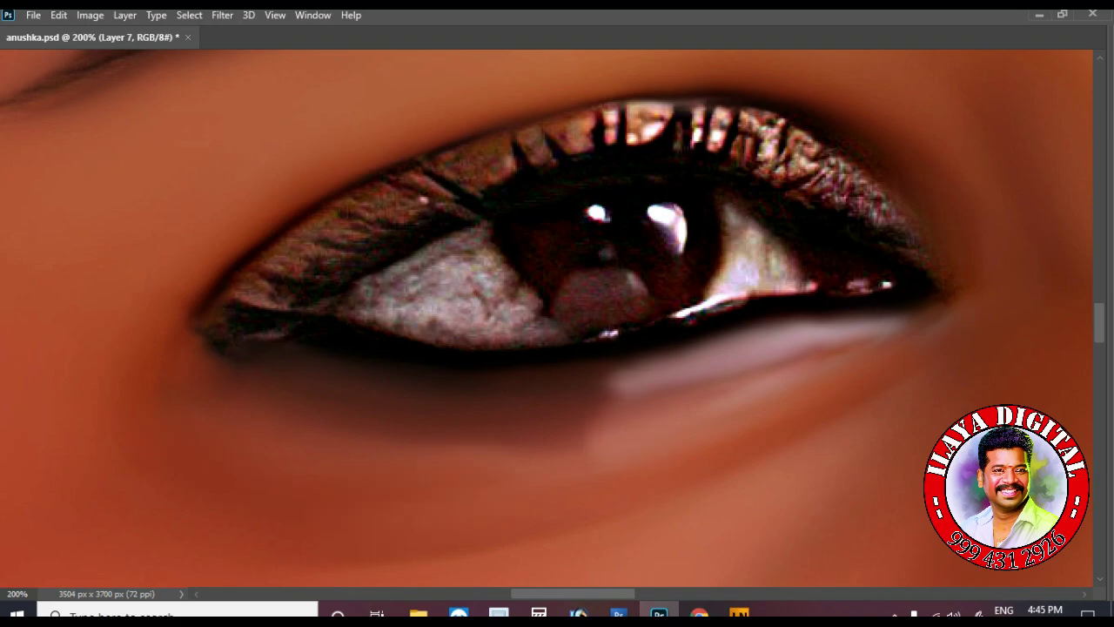
Smooth the shadow-side upper eyelid from corner to corner, blending the upper lashes into the lid.
{"action": "mouse_move", "coordinate": [687, 108]}
{"action": "left_mouse_down"}
{"action": "mouse_move", "coordinate": [827, 174]}
{"action": "mouse_move", "coordinate": [914, 252]}
{"action": "left_mouse_up"}
{"action": "left_click_drag", "start_coordinate": [366, 213], "coordinate": [248, 283]}
{"action": "mouse_move", "coordinate": [331, 225]}
{"action": "left_mouse_down"}
{"action": "mouse_move", "coordinate": [531, 152]}
{"action": "mouse_move", "coordinate": [727, 118]}
{"action": "left_mouse_up"}
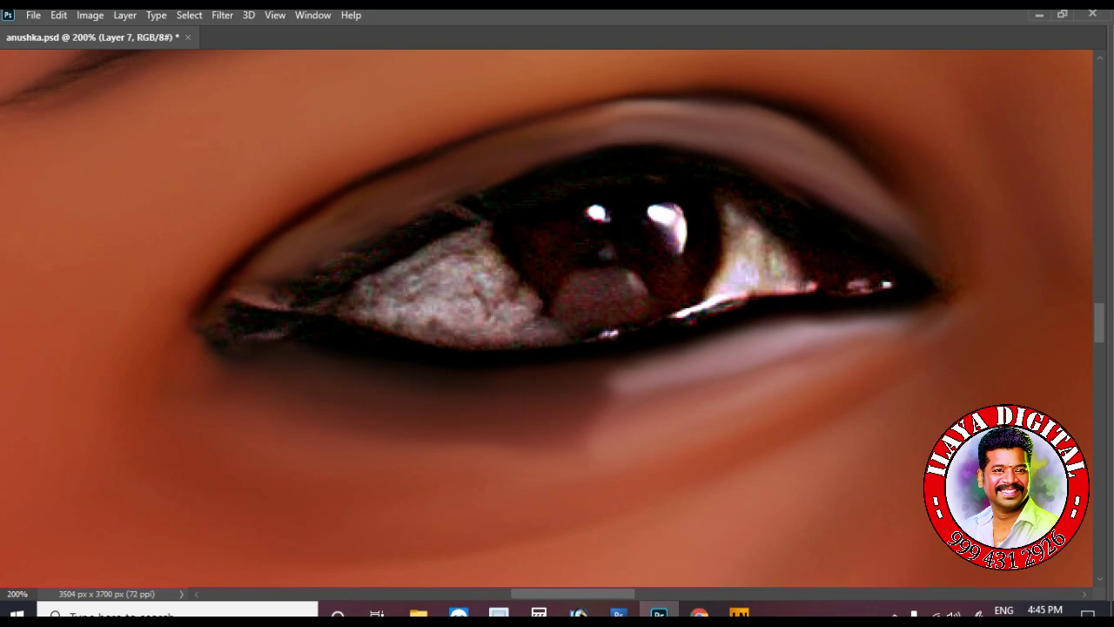
Select the whole eye with its upper lid using a pen path, smooth along its edges, deselect, and blend both eye corners.
{"action": "left_click_drag", "start_coordinate": [669, 96], "coordinate": [1000, 79]}
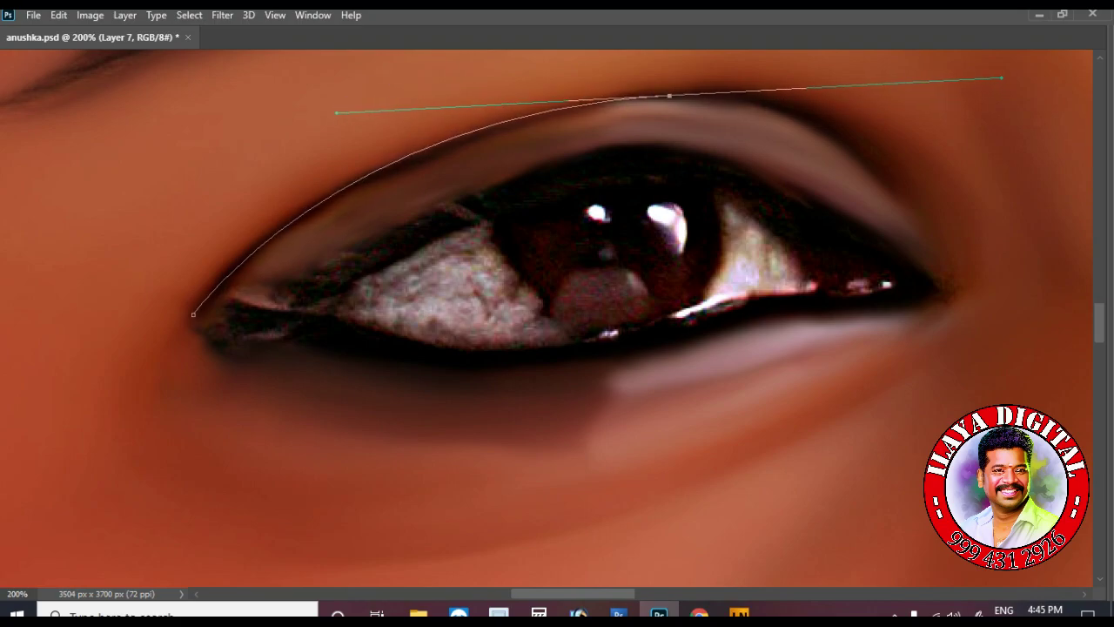
{"action": "left_click_drag", "start_coordinate": [934, 232], "coordinate": [1035, 391]}
{"action": "left_click", "coordinate": [955, 286]}
{"action": "left_click", "coordinate": [931, 305]}
{"action": "left_click", "coordinate": [915, 308]}
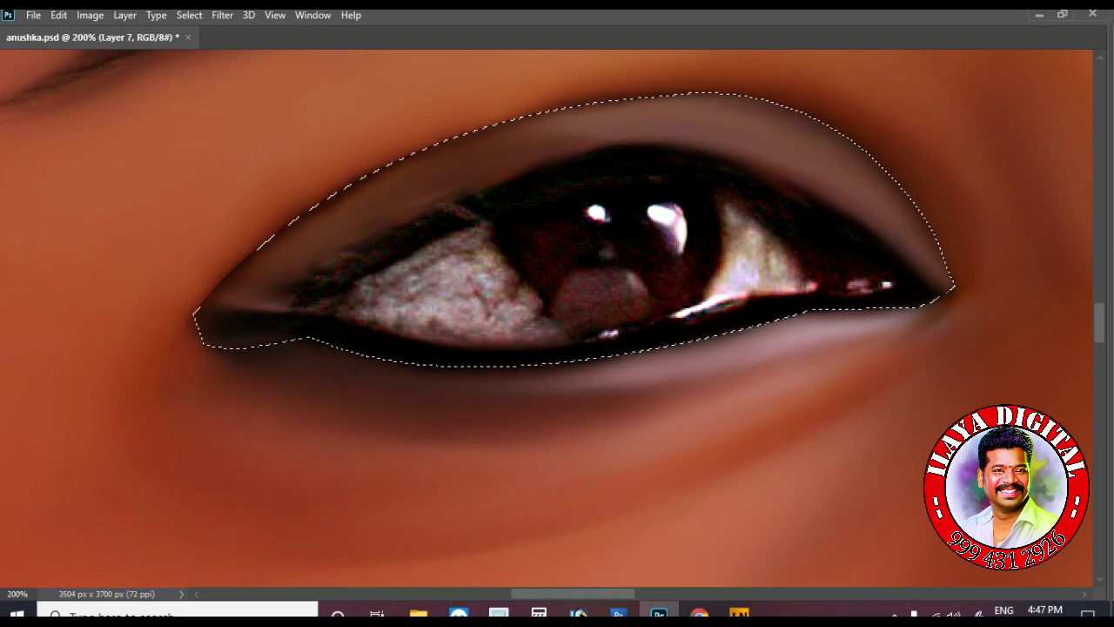
{"action": "key", "text": "ctrl+d"}
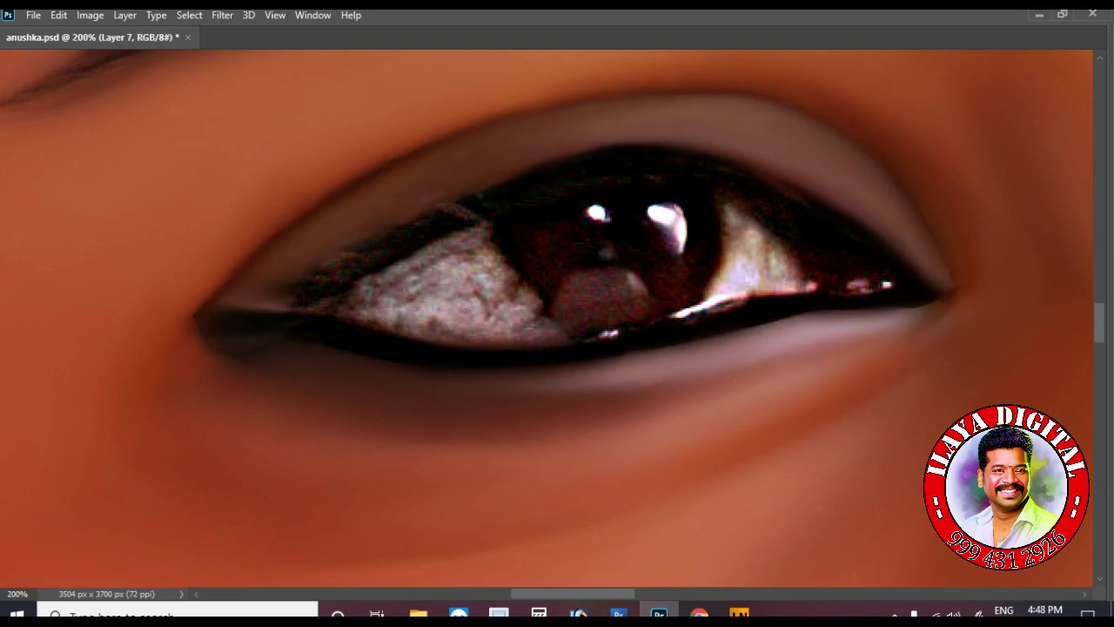
{"action": "left_click_drag", "start_coordinate": [209, 315], "coordinate": [144, 358]}
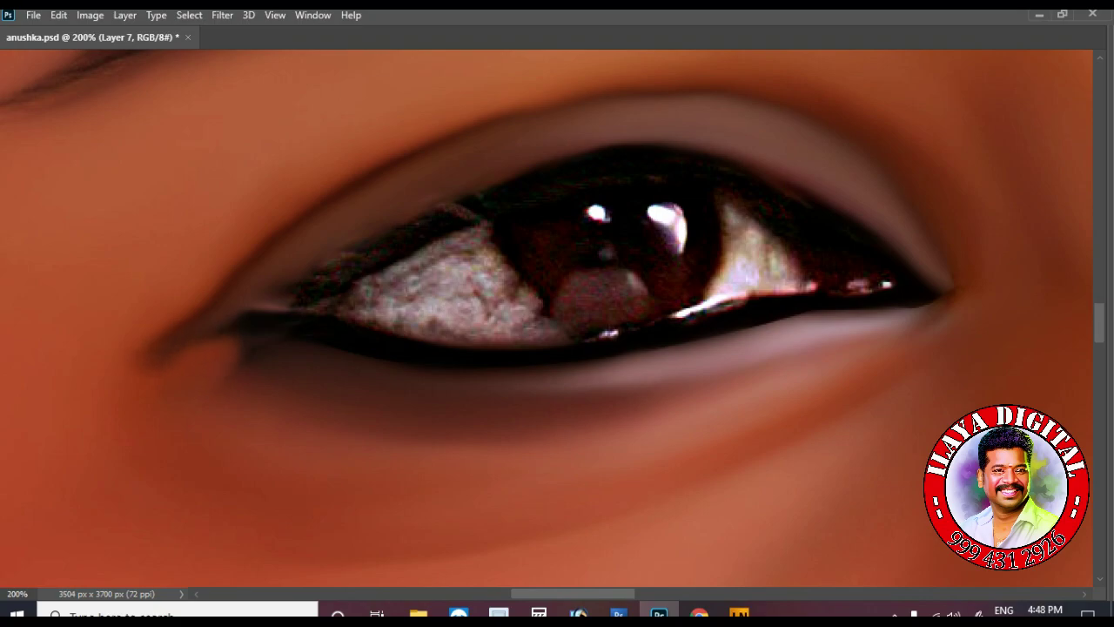
{"action": "left_click_drag", "start_coordinate": [944, 288], "coordinate": [919, 312]}
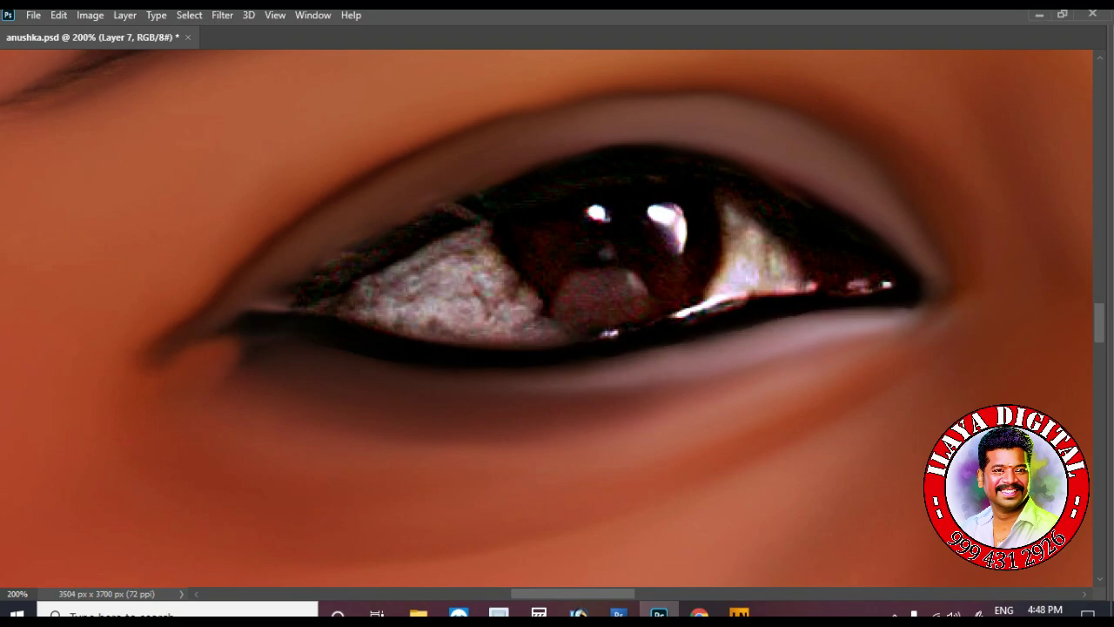
Select the eye opening with a pen path and smooth the dark upper lid line and the lower eye white inside it.
{"action": "left_click_drag", "start_coordinate": [796, 192], "coordinate": [995, 314]}
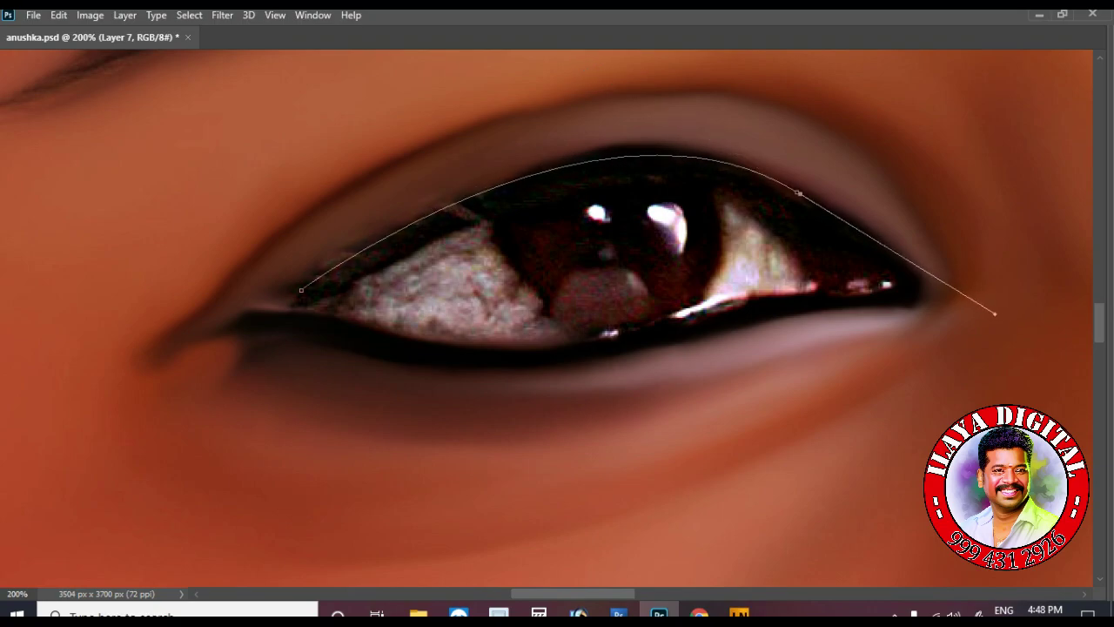
{"action": "left_click_drag", "start_coordinate": [914, 283], "coordinate": [936, 326]}
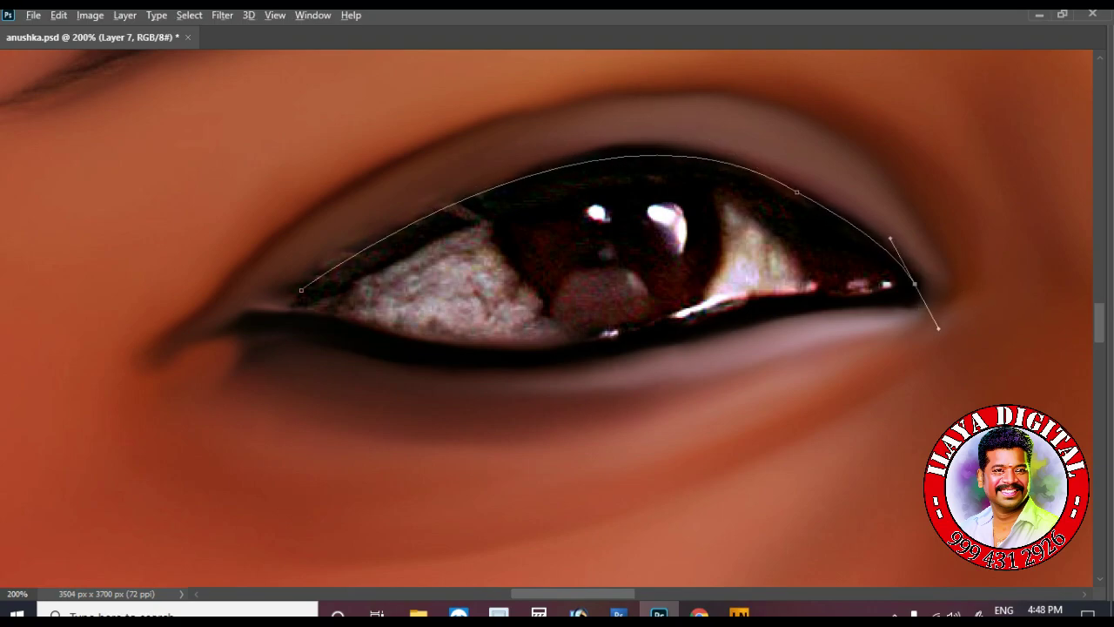
{"action": "left_click_drag", "start_coordinate": [858, 298], "coordinate": [764, 298]}
{"action": "left_click", "coordinate": [481, 349]}
{"action": "left_click_drag", "start_coordinate": [330, 323], "coordinate": [310, 319]}
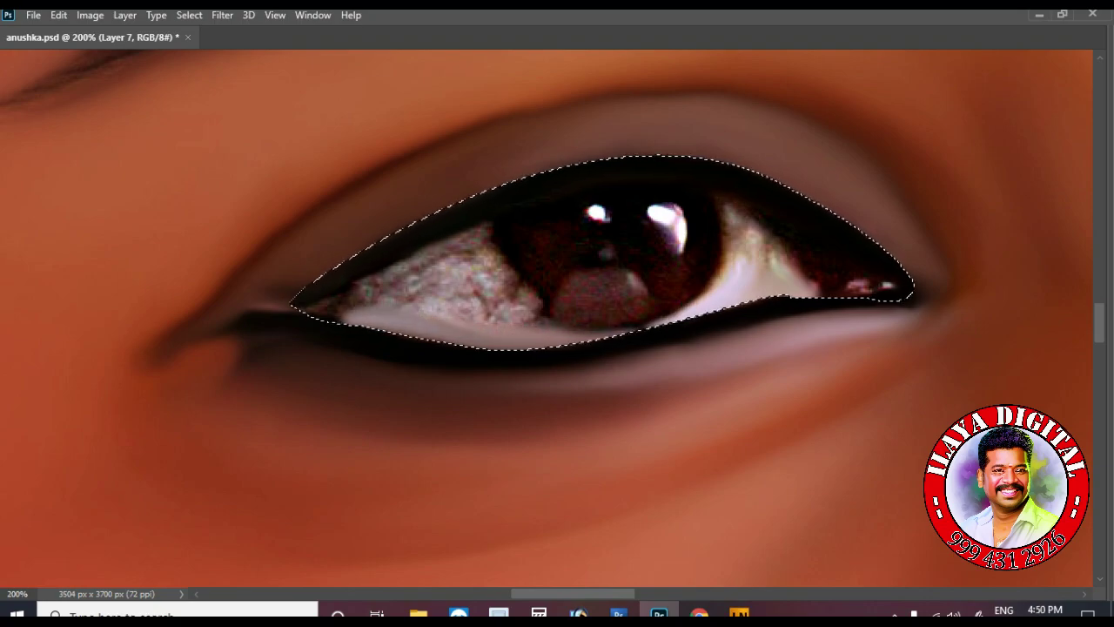
Nudge the selected eye opening slightly downward with Free Transform, apply the transformation, and clear the selection.
{"action": "key", "text": "ctrl+t"}
{"action": "key", "text": "Down"}
{"action": "key", "text": "Down"}
{"action": "key", "text": "Down"}
{"action": "key", "text": "Down"}
{"action": "key", "text": "Down"}
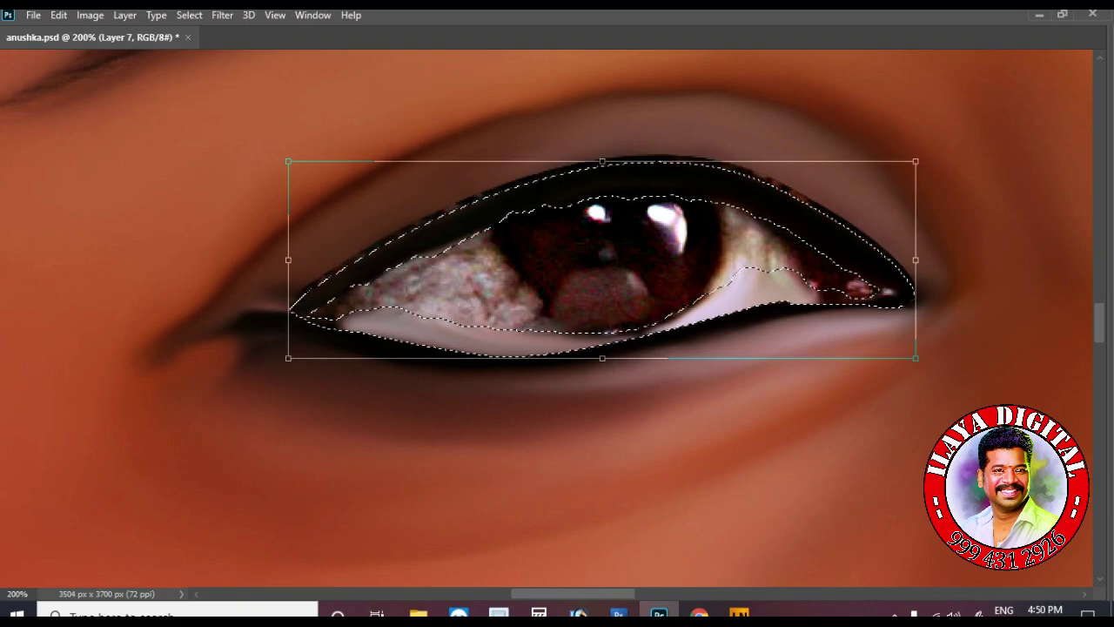
{"action": "key", "text": "Return"}
{"action": "key", "text": "ctrl+d"}
{"action": "key", "text": "ctrl+plus"}
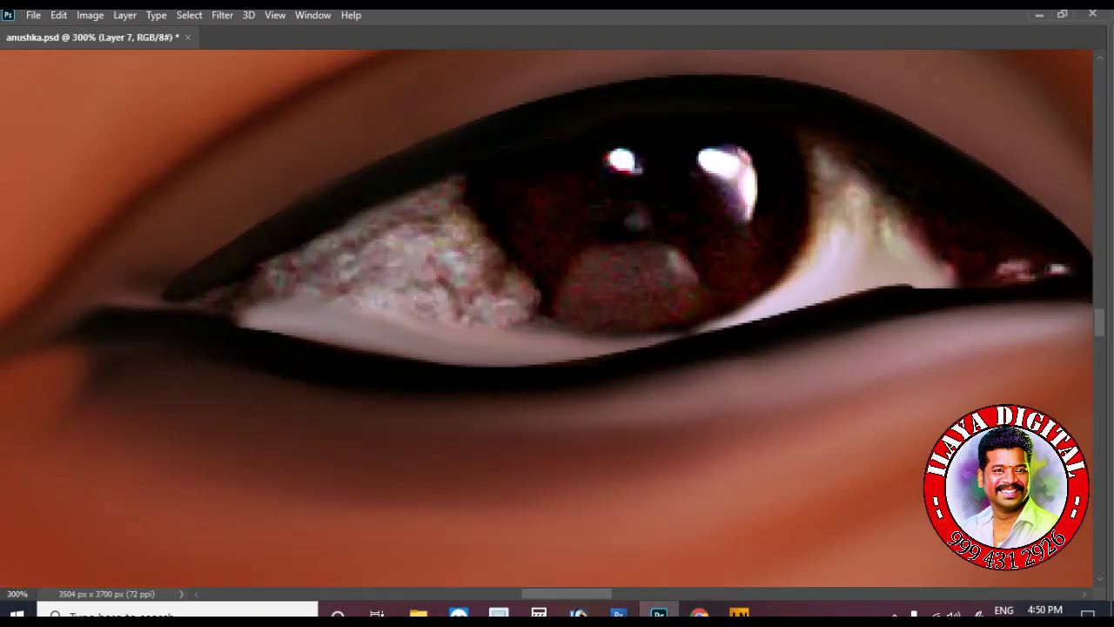
{"action": "key", "text": "ctrl+plus"}
{"action": "key", "text": "ctrl+plus"}
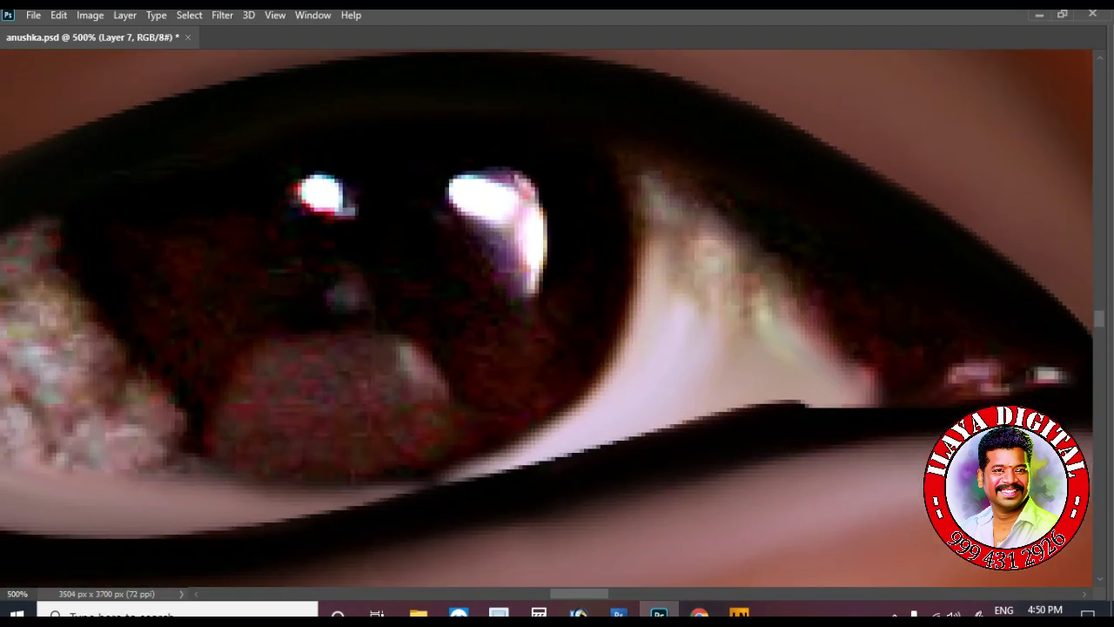
Smooth the noisy eye white between the iris and the inner corner, blending it into the upper and lower lid lines.
{"action": "left_click_drag", "start_coordinate": [662, 296], "coordinate": [627, 144]}
{"action": "mouse_move", "coordinate": [731, 348]}
{"action": "left_mouse_down"}
{"action": "mouse_move", "coordinate": [661, 427]}
{"action": "mouse_move", "coordinate": [448, 478]}
{"action": "mouse_move", "coordinate": [710, 413]}
{"action": "mouse_move", "coordinate": [1027, 390]}
{"action": "left_mouse_up"}
{"action": "mouse_move", "coordinate": [583, 409]}
{"action": "left_mouse_down"}
{"action": "mouse_move", "coordinate": [610, 440]}
{"action": "mouse_move", "coordinate": [783, 374]}
{"action": "left_mouse_up"}
{"action": "mouse_move", "coordinate": [853, 365]}
{"action": "left_mouse_down"}
{"action": "mouse_move", "coordinate": [766, 244]}
{"action": "mouse_move", "coordinate": [705, 287]}
{"action": "mouse_move", "coordinate": [757, 288]}
{"action": "mouse_move", "coordinate": [844, 348]}
{"action": "left_mouse_up"}
{"action": "mouse_move", "coordinate": [679, 252]}
{"action": "left_mouse_down"}
{"action": "mouse_move", "coordinate": [748, 243]}
{"action": "mouse_move", "coordinate": [874, 375]}
{"action": "left_mouse_up"}
{"action": "mouse_move", "coordinate": [609, 139]}
{"action": "left_mouse_down"}
{"action": "mouse_move", "coordinate": [614, 161]}
{"action": "mouse_move", "coordinate": [666, 161]}
{"action": "left_mouse_up"}
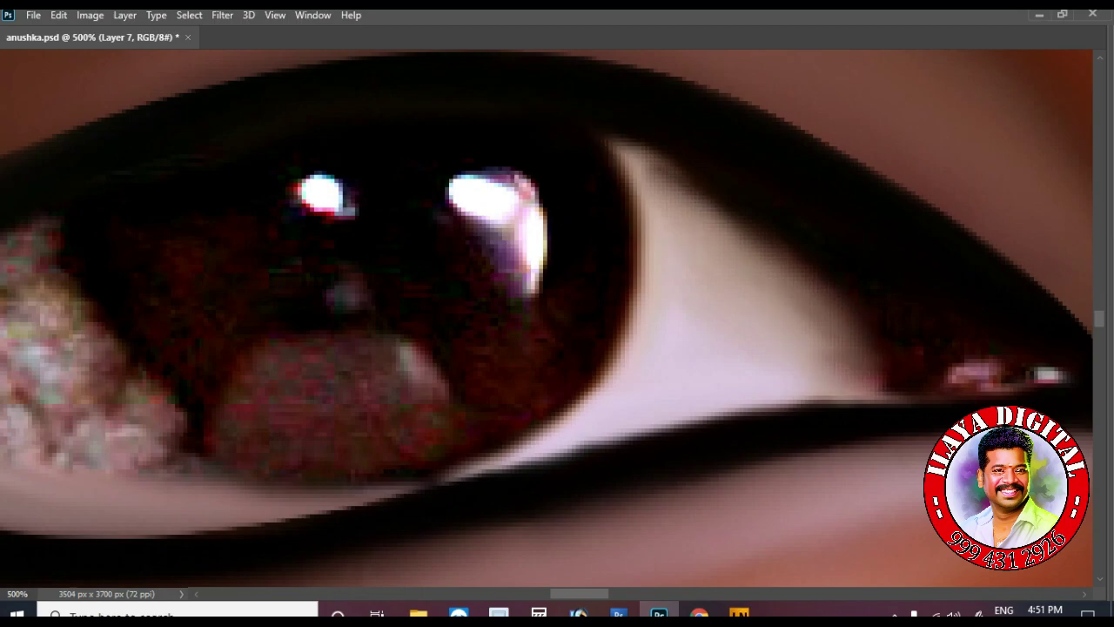
Blend the pink inner corner of the eye into the white and soften the dark upper lid edge above it.
{"action": "scroll", "coordinate": [546, 318], "scroll_direction": "down", "scroll_amount": 2}
{"action": "left_click_drag", "start_coordinate": [992, 301], "coordinate": [835, 313]}
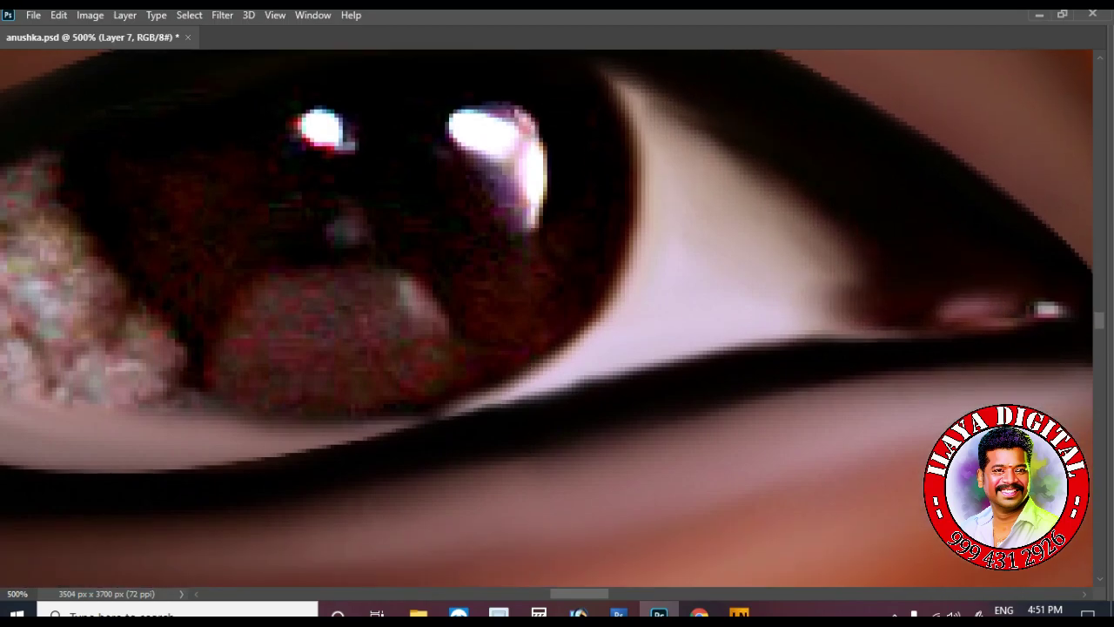
{"action": "left_click_drag", "start_coordinate": [826, 244], "coordinate": [870, 340]}
{"action": "mouse_move", "coordinate": [1053, 309]}
{"action": "left_mouse_down"}
{"action": "mouse_move", "coordinate": [783, 336]}
{"action": "mouse_move", "coordinate": [871, 326]}
{"action": "left_mouse_up"}
{"action": "scroll", "coordinate": [547, 319], "scroll_direction": "right", "scroll_amount": 5}
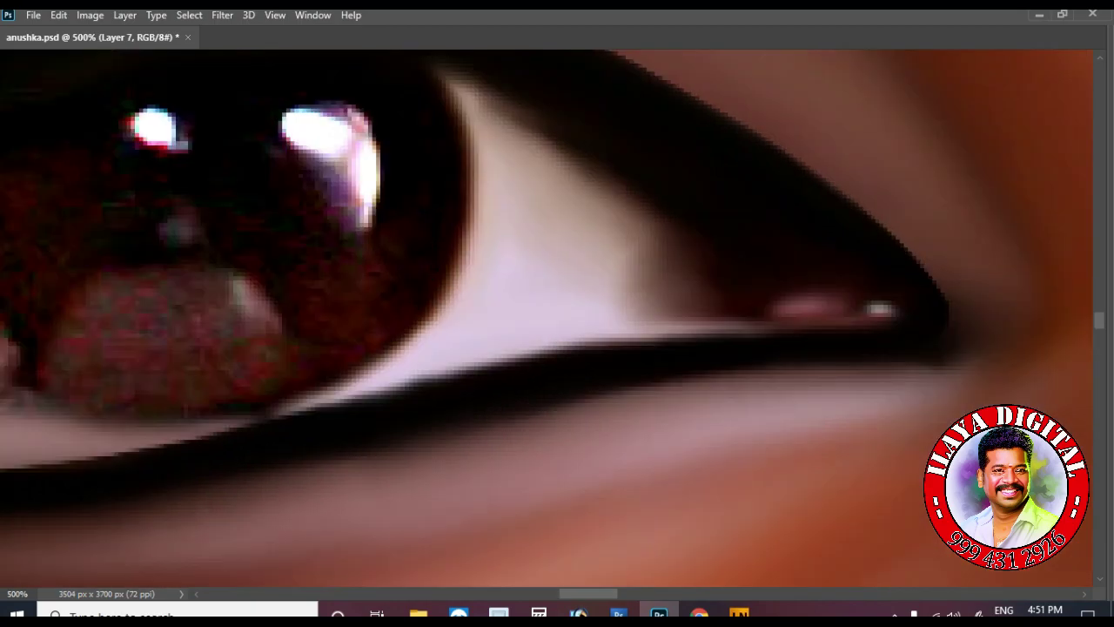
{"action": "left_click_drag", "start_coordinate": [652, 74], "coordinate": [857, 204]}
{"action": "left_click_drag", "start_coordinate": [614, 53], "coordinate": [739, 120]}
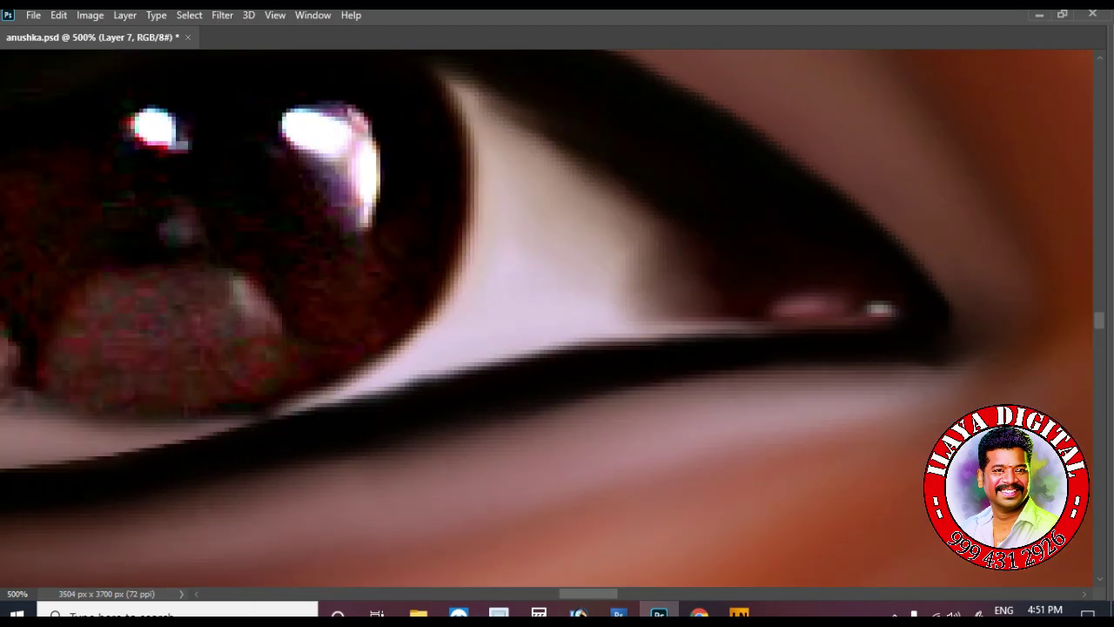
Smooth the two white iris highlights and darken the iris rim into a clean curve against the outer eye white.
{"action": "scroll", "coordinate": [547, 319], "scroll_direction": "left", "scroll_amount": 8}
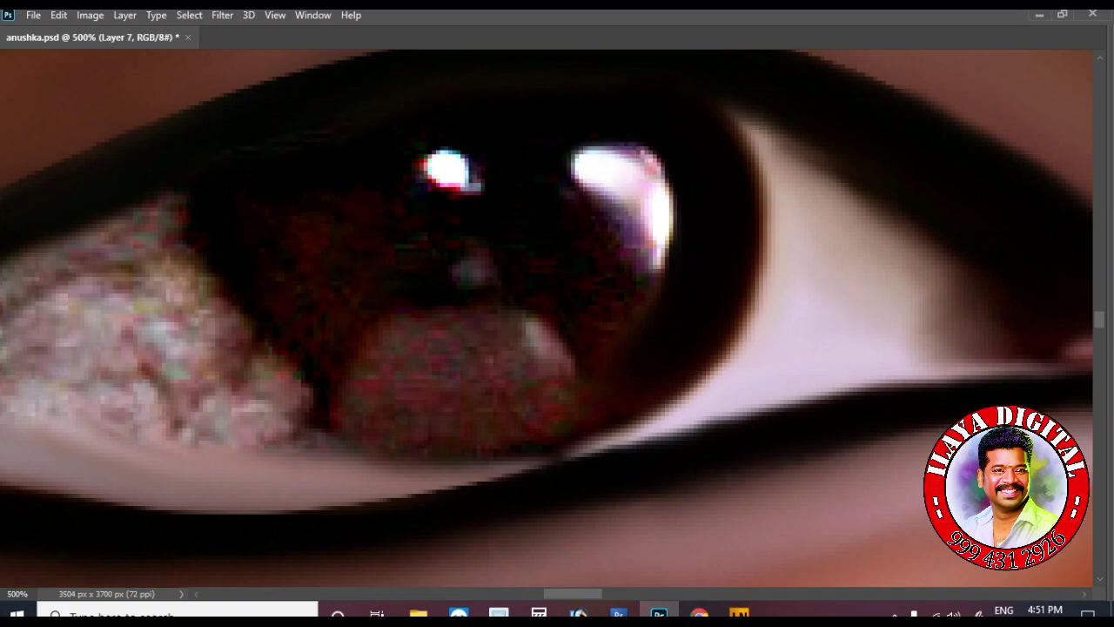
{"action": "left_click_drag", "start_coordinate": [601, 157], "coordinate": [666, 248]}
{"action": "left_click_drag", "start_coordinate": [422, 156], "coordinate": [474, 187]}
{"action": "mouse_move", "coordinate": [178, 196]}
{"action": "left_mouse_down"}
{"action": "mouse_move", "coordinate": [239, 331]}
{"action": "mouse_move", "coordinate": [304, 413]}
{"action": "mouse_move", "coordinate": [348, 417]}
{"action": "mouse_move", "coordinate": [391, 456]}
{"action": "left_mouse_up"}
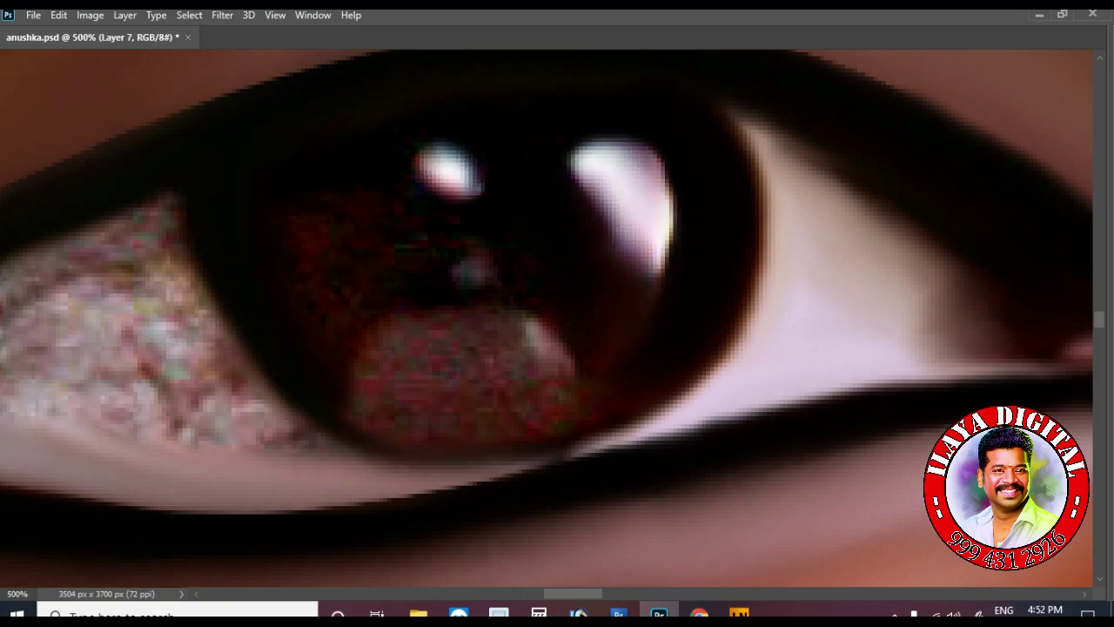
Smooth the large reddish reflection at the iris base, the surrounding dark brown grain, and the edges of the larger white highlight.
{"action": "mouse_move", "coordinate": [549, 330]}
{"action": "left_mouse_down"}
{"action": "mouse_move", "coordinate": [504, 370]}
{"action": "mouse_move", "coordinate": [444, 348]}
{"action": "left_mouse_up"}
{"action": "mouse_move", "coordinate": [357, 357]}
{"action": "left_mouse_down"}
{"action": "mouse_move", "coordinate": [396, 409]}
{"action": "mouse_move", "coordinate": [474, 327]}
{"action": "mouse_move", "coordinate": [409, 348]}
{"action": "mouse_move", "coordinate": [452, 383]}
{"action": "left_mouse_up"}
{"action": "left_click_drag", "start_coordinate": [605, 405], "coordinate": [565, 370]}
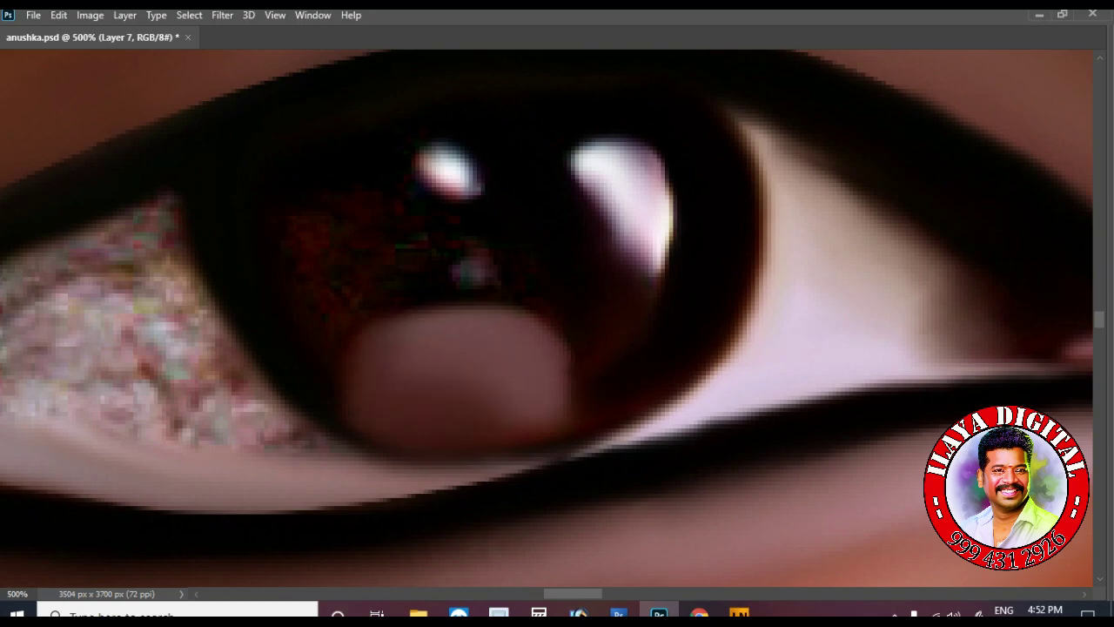
{"action": "left_click_drag", "start_coordinate": [457, 256], "coordinate": [488, 283]}
{"action": "left_click_drag", "start_coordinate": [609, 235], "coordinate": [631, 274]}
{"action": "mouse_move", "coordinate": [656, 170]}
{"action": "left_mouse_down"}
{"action": "mouse_move", "coordinate": [662, 231]}
{"action": "mouse_move", "coordinate": [601, 204]}
{"action": "mouse_move", "coordinate": [674, 269]}
{"action": "left_mouse_up"}
{"action": "left_click_drag", "start_coordinate": [478, 251], "coordinate": [452, 278]}
{"action": "left_click_drag", "start_coordinate": [420, 319], "coordinate": [391, 340]}
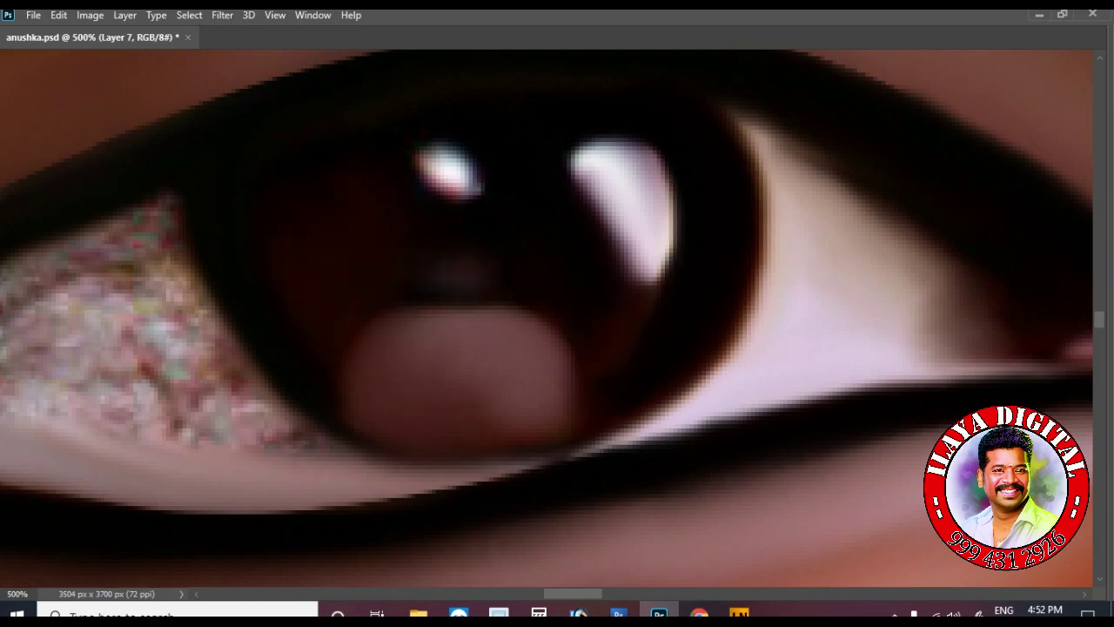
Soften the lower lid line and lower rim of the eye, and blend the lid lines together at the outer corner.
{"action": "scroll", "coordinate": [547, 318], "scroll_direction": "left", "scroll_amount": 5}
{"action": "left_click_drag", "start_coordinate": [522, 261], "coordinate": [583, 242]}
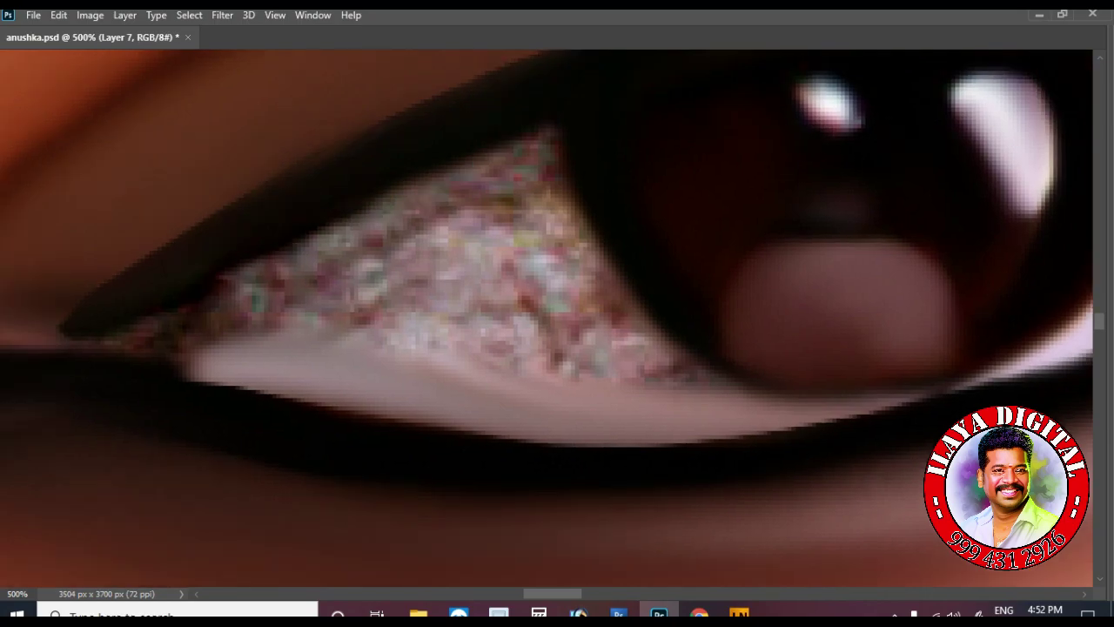
{"action": "mouse_move", "coordinate": [287, 396]}
{"action": "left_mouse_down"}
{"action": "mouse_move", "coordinate": [557, 440]}
{"action": "mouse_move", "coordinate": [870, 409]}
{"action": "left_mouse_up"}
{"action": "mouse_move", "coordinate": [35, 330]}
{"action": "left_mouse_down"}
{"action": "mouse_move", "coordinate": [153, 322]}
{"action": "mouse_move", "coordinate": [65, 339]}
{"action": "mouse_move", "coordinate": [174, 356]}
{"action": "left_mouse_up"}
{"action": "left_click_drag", "start_coordinate": [235, 374], "coordinate": [548, 433]}
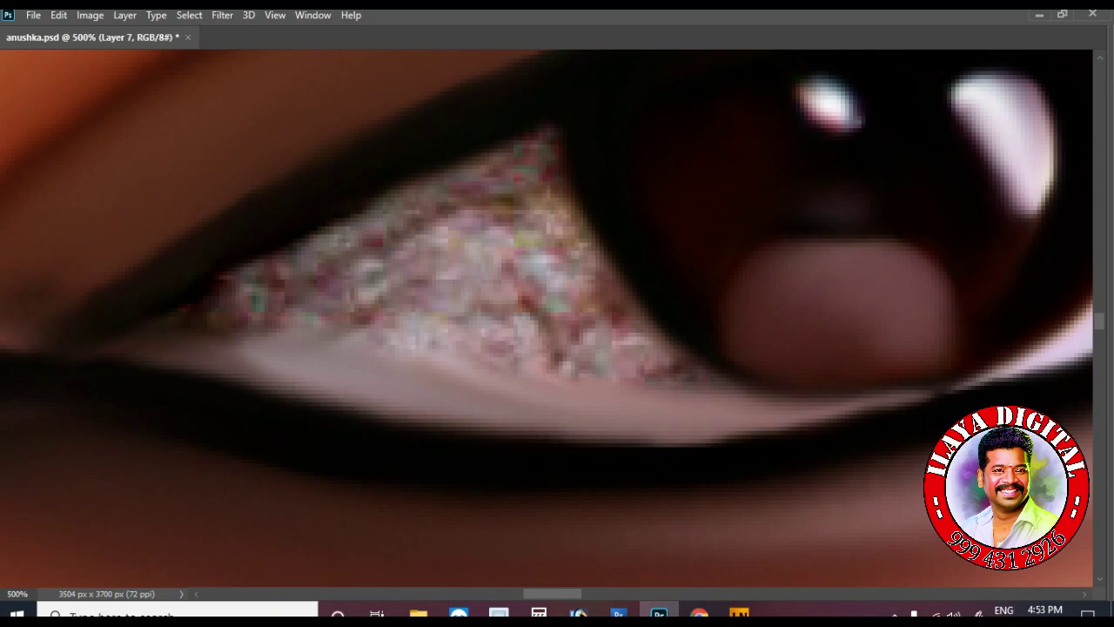
Smooth the grainy outer eye white between the iris and outer corner into an even pale tone, blending its lid edges.
{"action": "mouse_move", "coordinate": [418, 261]}
{"action": "left_mouse_down"}
{"action": "mouse_move", "coordinate": [539, 287]}
{"action": "mouse_move", "coordinate": [565, 330]}
{"action": "mouse_move", "coordinate": [548, 183]}
{"action": "mouse_move", "coordinate": [631, 348]}
{"action": "mouse_move", "coordinate": [383, 330]}
{"action": "mouse_move", "coordinate": [592, 366]}
{"action": "mouse_move", "coordinate": [295, 279]}
{"action": "mouse_move", "coordinate": [191, 348]}
{"action": "mouse_move", "coordinate": [540, 121]}
{"action": "mouse_move", "coordinate": [505, 218]}
{"action": "left_mouse_up"}
{"action": "left_click_drag", "start_coordinate": [252, 313], "coordinate": [452, 357]}
{"action": "mouse_move", "coordinate": [487, 139]}
{"action": "left_mouse_down"}
{"action": "mouse_move", "coordinate": [543, 118]}
{"action": "mouse_move", "coordinate": [553, 135]}
{"action": "mouse_move", "coordinate": [526, 152]}
{"action": "mouse_move", "coordinate": [513, 126]}
{"action": "left_mouse_up"}
{"action": "mouse_move", "coordinate": [209, 331]}
{"action": "left_mouse_down"}
{"action": "mouse_move", "coordinate": [288, 279]}
{"action": "mouse_move", "coordinate": [365, 287]}
{"action": "mouse_move", "coordinate": [444, 218]}
{"action": "left_mouse_up"}
{"action": "left_click_drag", "start_coordinate": [652, 439], "coordinate": [783, 427]}
Blend the dark smudge beneath the outer eye corner into the skin, leaving a clean tapered eyeliner tip.
{"action": "key", "text": "ctrl+minus"}
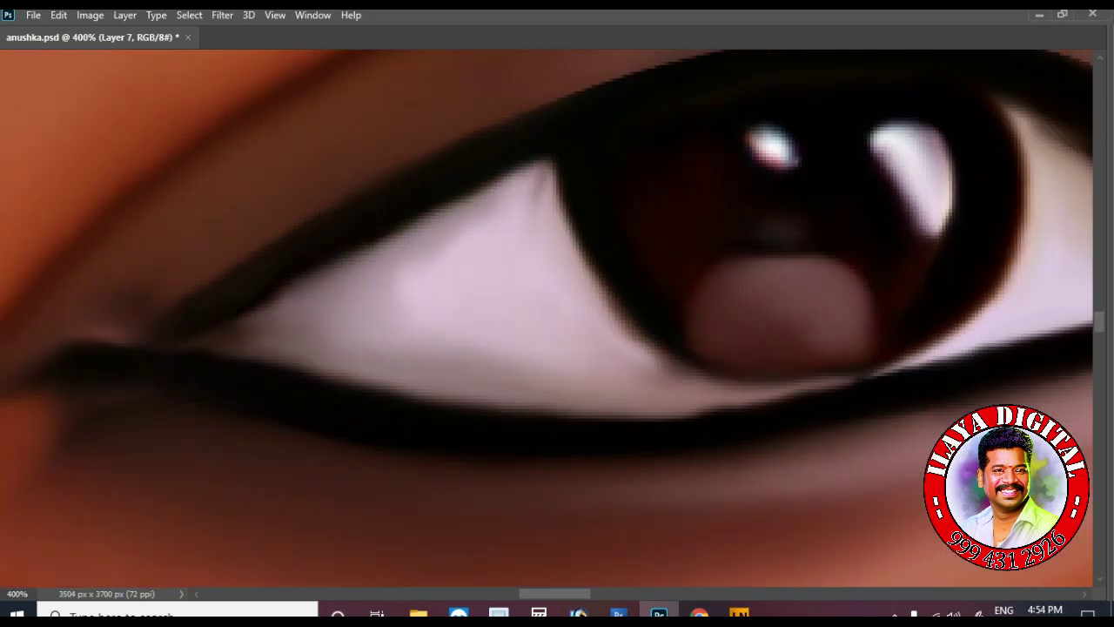
{"action": "left_click_drag", "start_coordinate": [26, 401], "coordinate": [105, 444]}
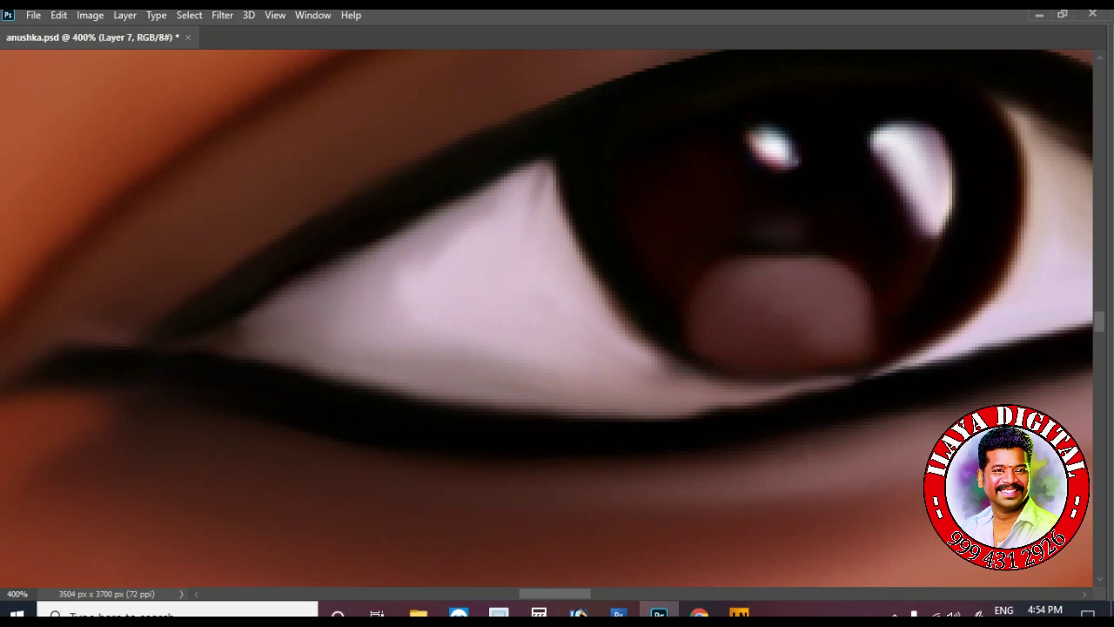
{"action": "key", "text": "ctrl+minus"}
{"action": "key", "text": "ctrl+minus"}
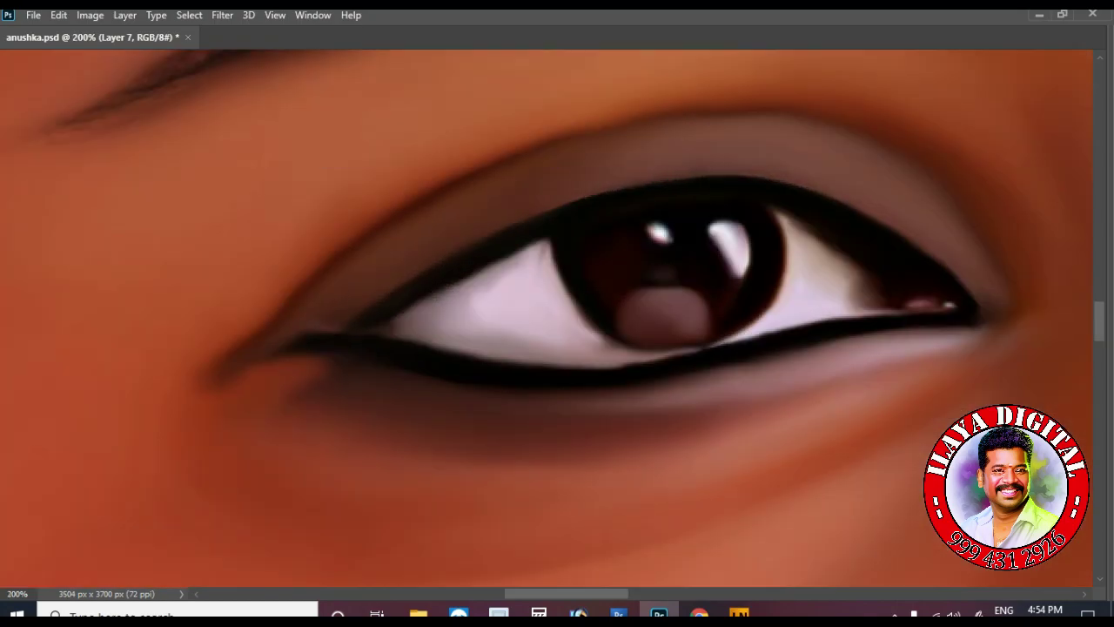
{"action": "key", "text": "ctrl+minus"}
{"action": "key", "text": "ctrl+minus"}
{"action": "key", "text": "ctrl+minus"}
{"action": "key", "text": "ctrl+minus"}
{"action": "key", "text": "ctrl+minus"}
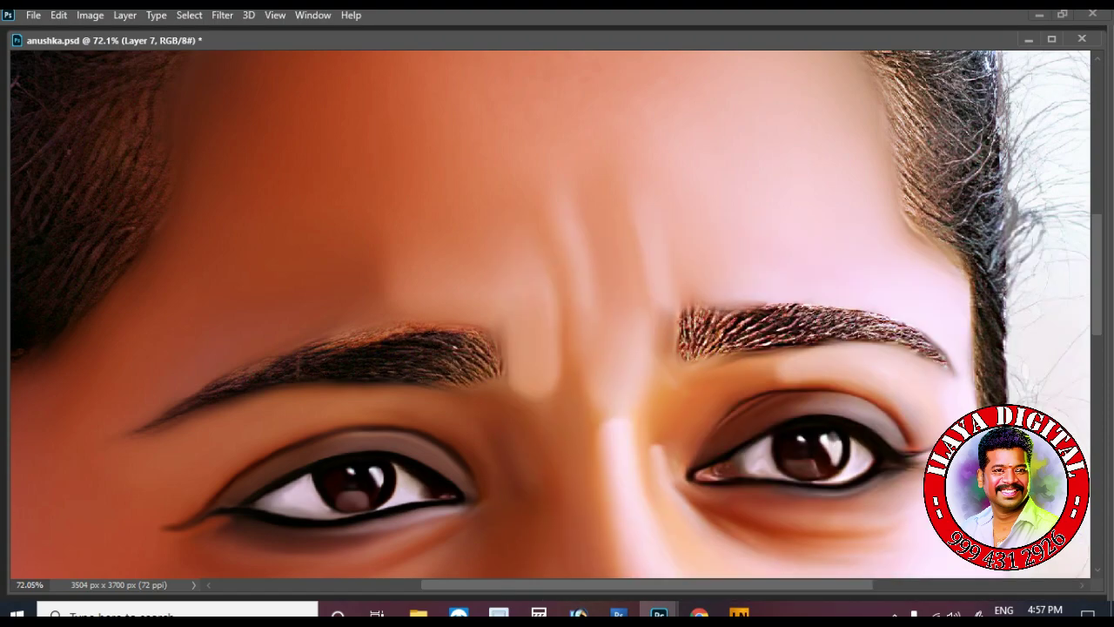
Smooth the light-side eyebrow into soft painted hair strands that follow its arch, blending its edges into the skin.
{"action": "key", "text": "ctrl+plus"}
{"action": "key", "text": "ctrl+plus"}
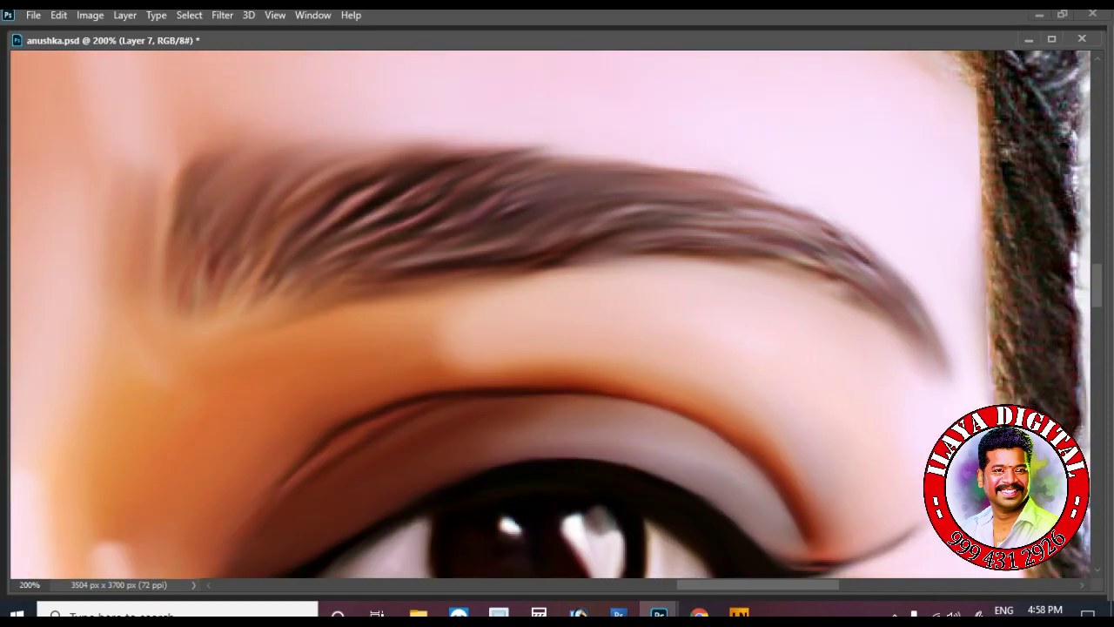
{"action": "key", "text": "ctrl+minus"}
{"action": "key", "text": "ctrl+minus"}
{"action": "key", "text": "ctrl+minus"}
{"action": "key", "text": "ctrl+minus"}
{"action": "scroll", "coordinate": [550, 314], "scroll_direction": "down", "scroll_amount": 3}
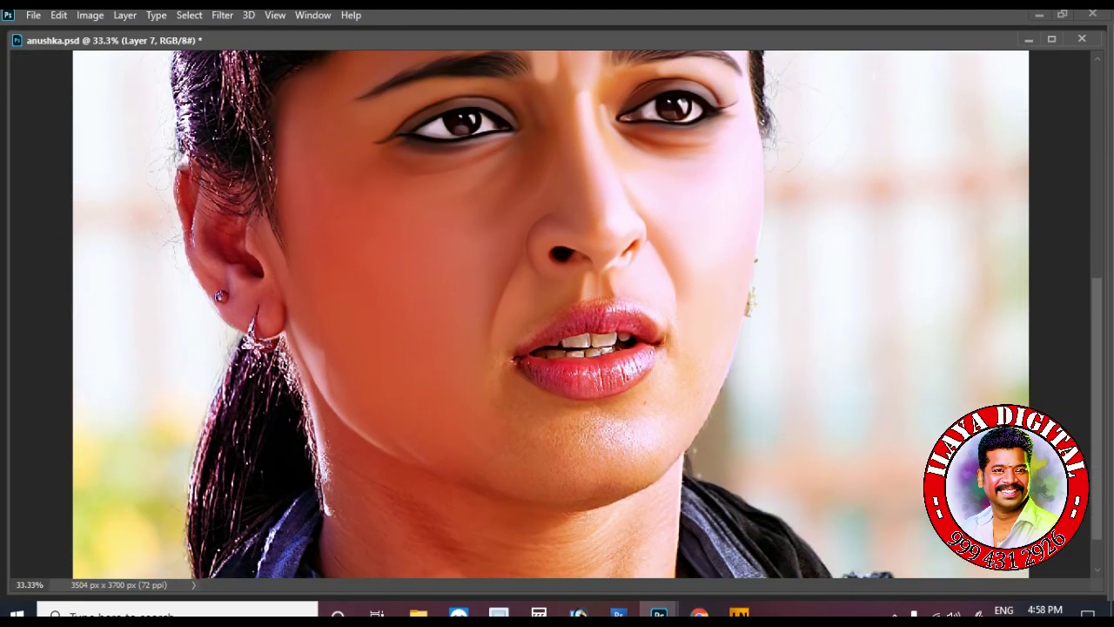
Smooth the light-side cheek and jaw contour inside a selection along the face edge in full-screen view, and clear the selection.
{"action": "key", "text": "f"}
{"action": "key", "text": "f"}
{"action": "left_click_drag", "start_coordinate": [752, 269], "coordinate": [429, 431]}
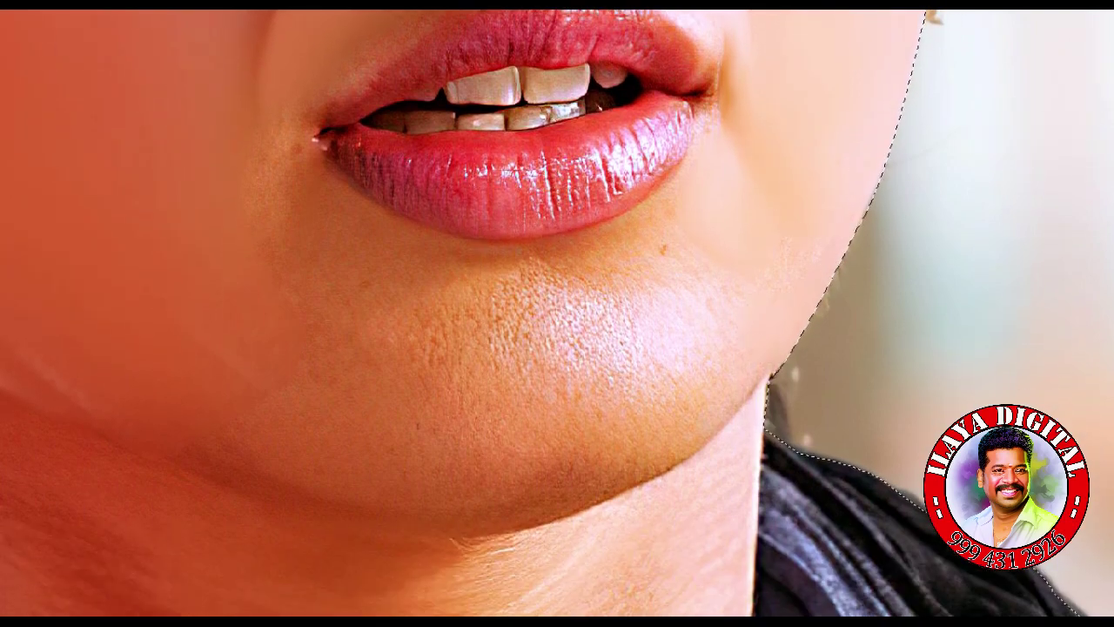
{"action": "key", "text": "ctrl+d"}
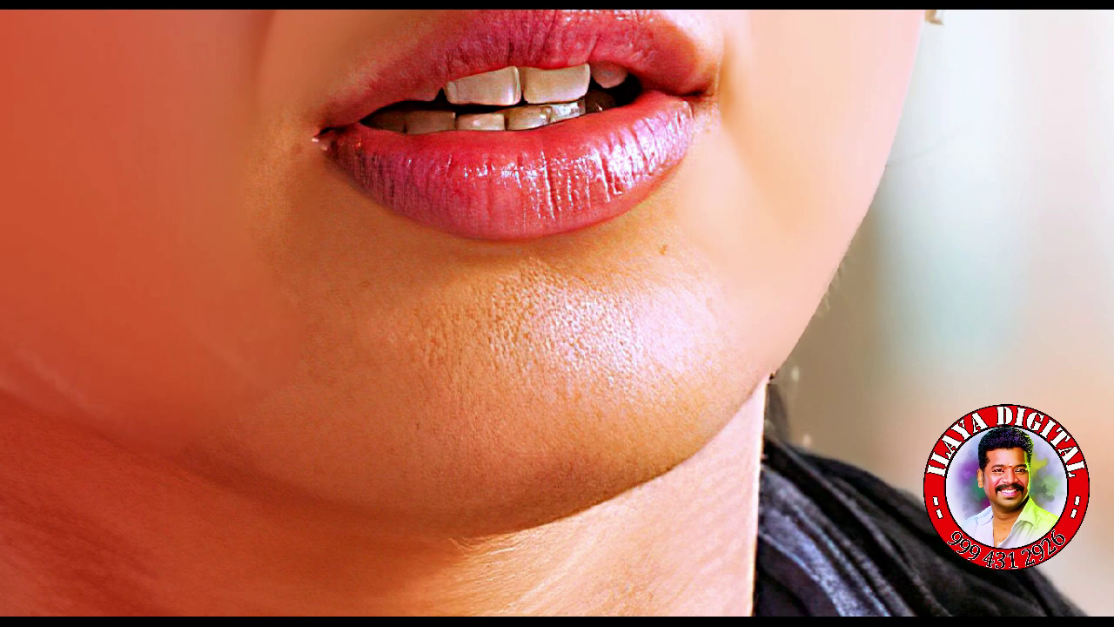
Draw a curved pen path along the underside of the chin, following the jawline from the shadow side to the light side.
{"action": "left_click_drag", "start_coordinate": [703, 447], "coordinate": [975, 245]}
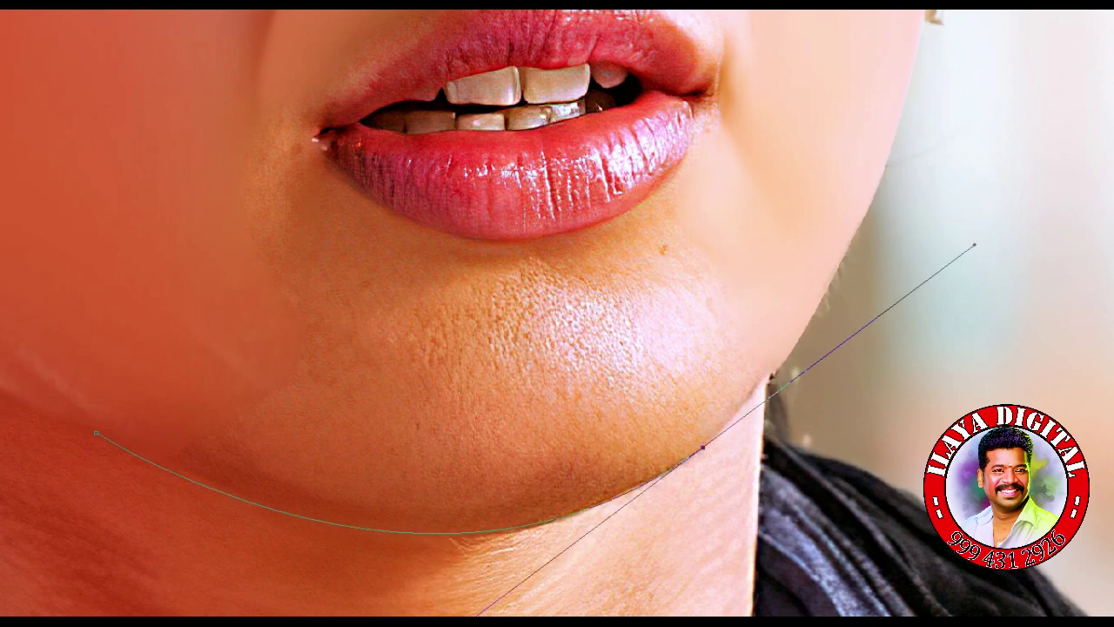